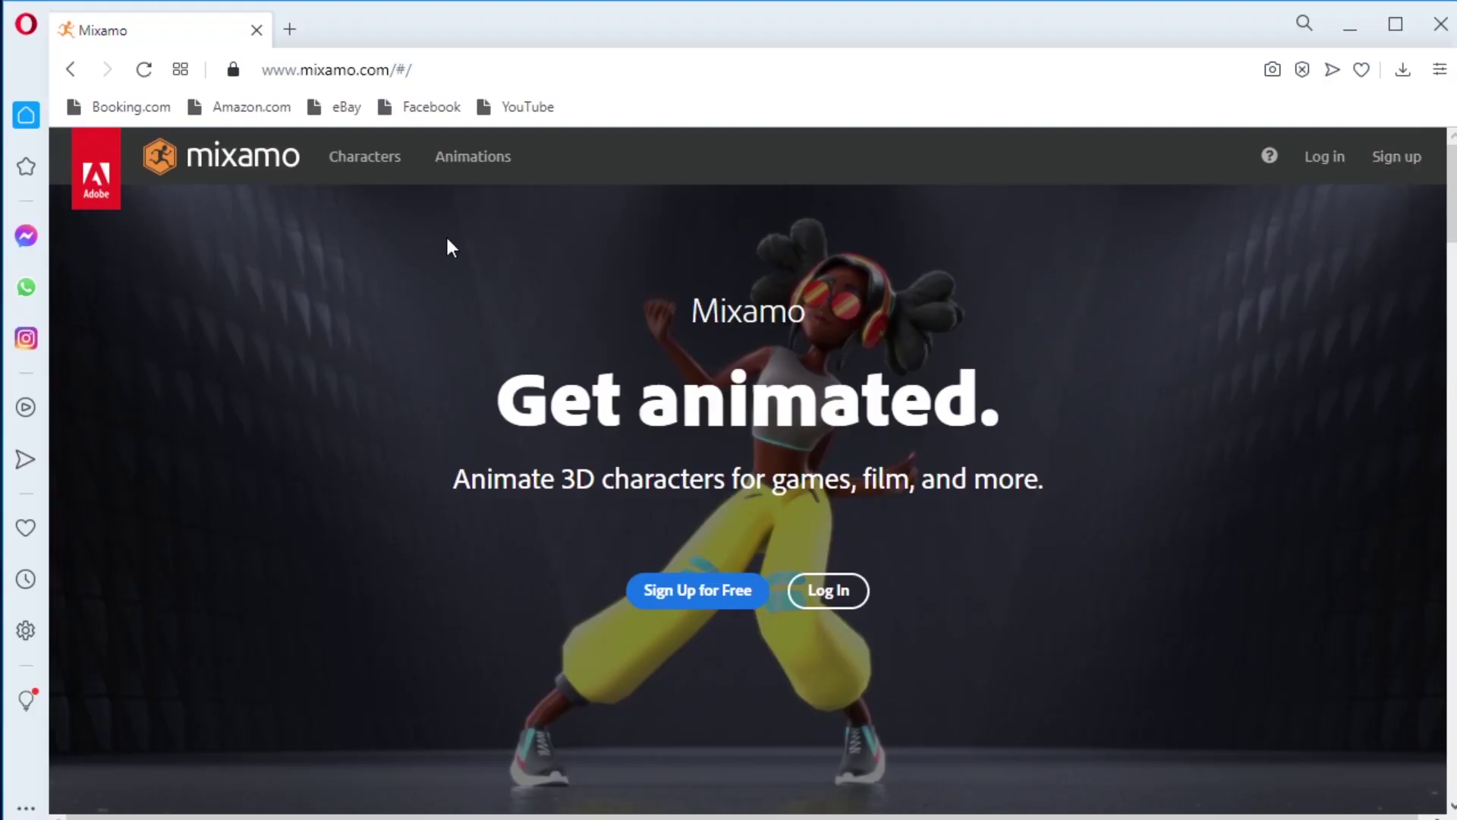
Go to the Characters page from Mixamo's top navigation bar.
left_click(365, 160)
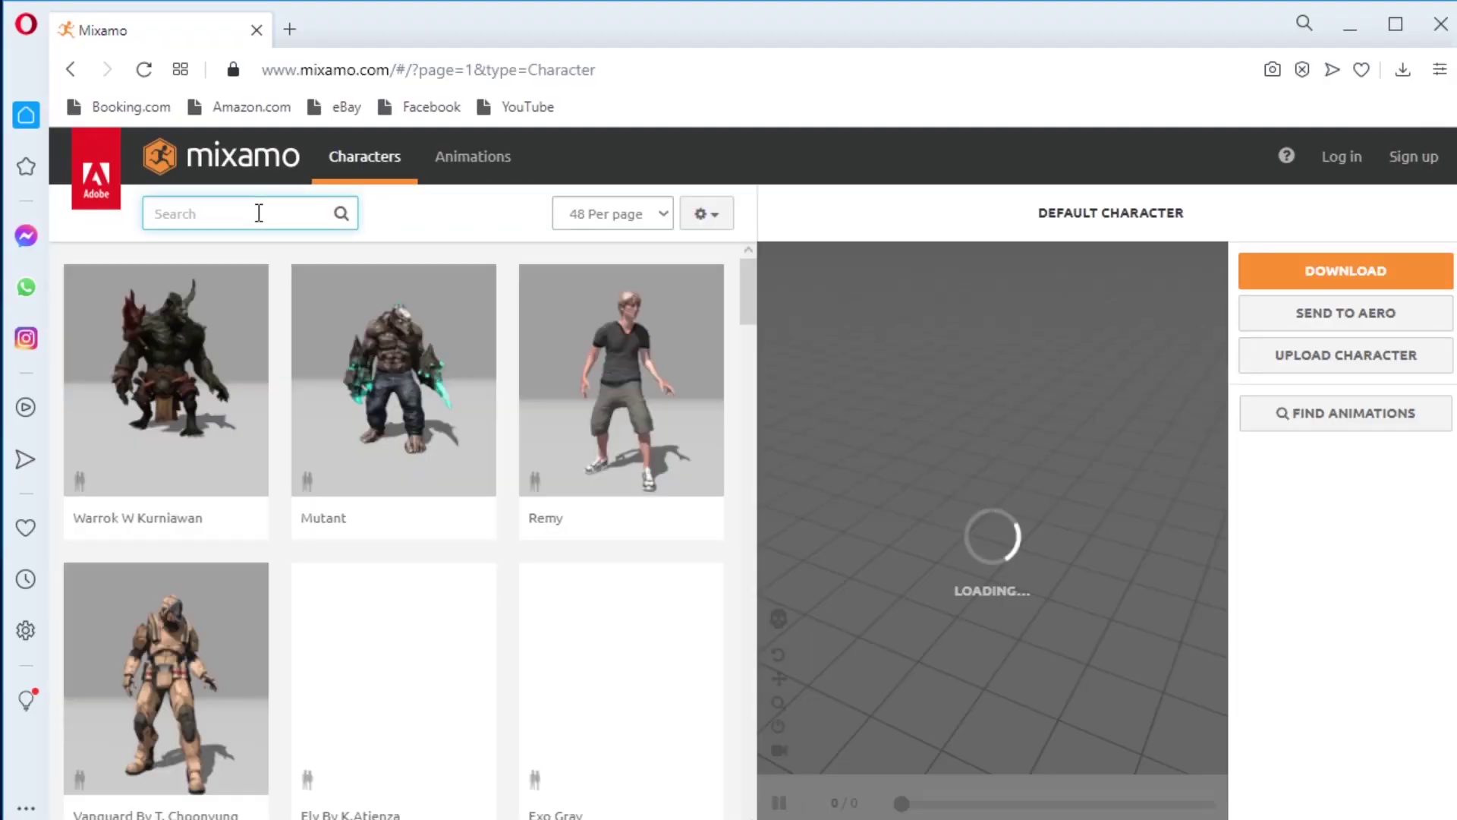
Search for 'michelle' and load her as the preview character.
type("michel")
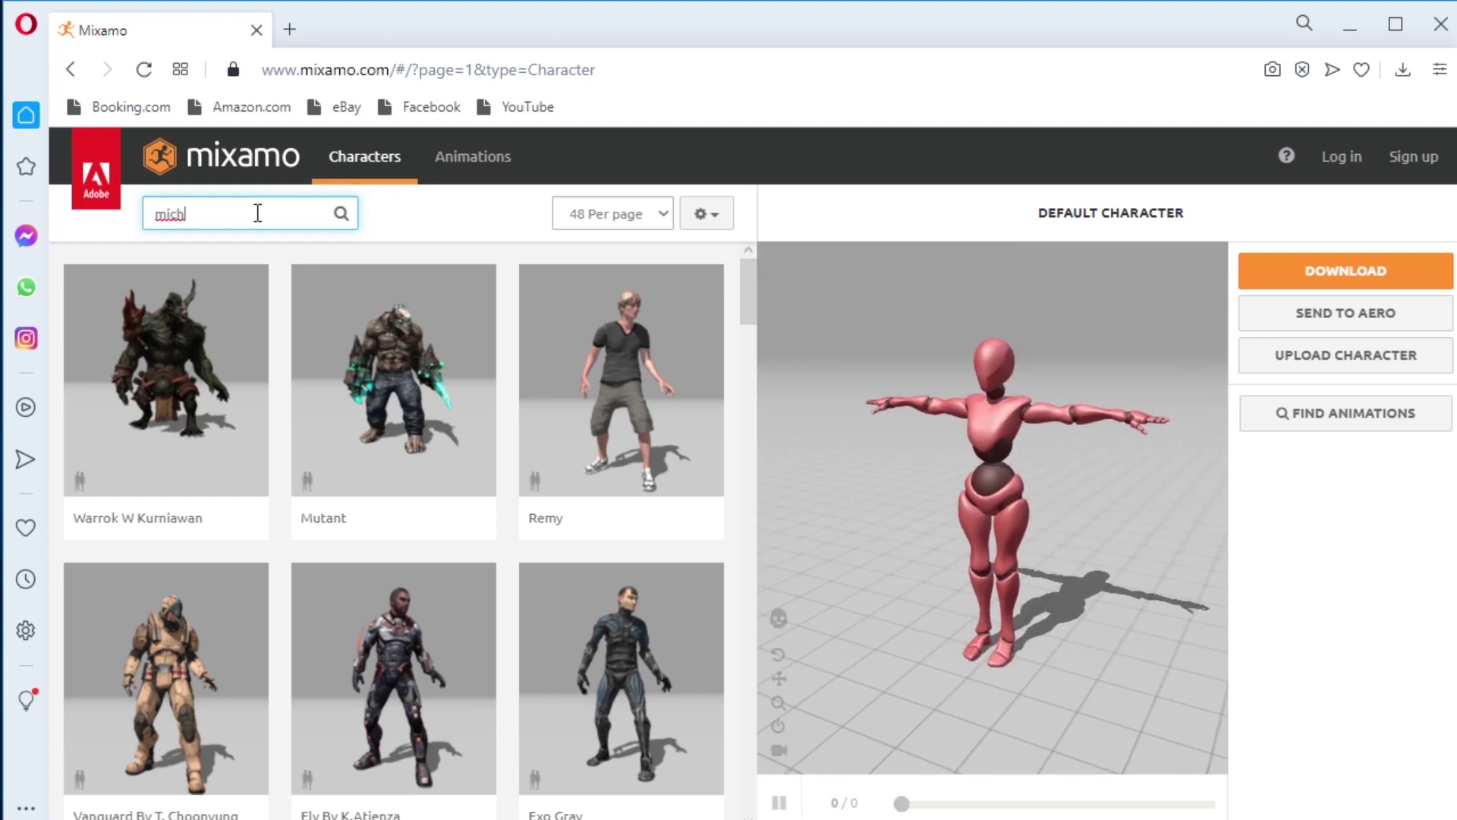
type("le")
key("Return")
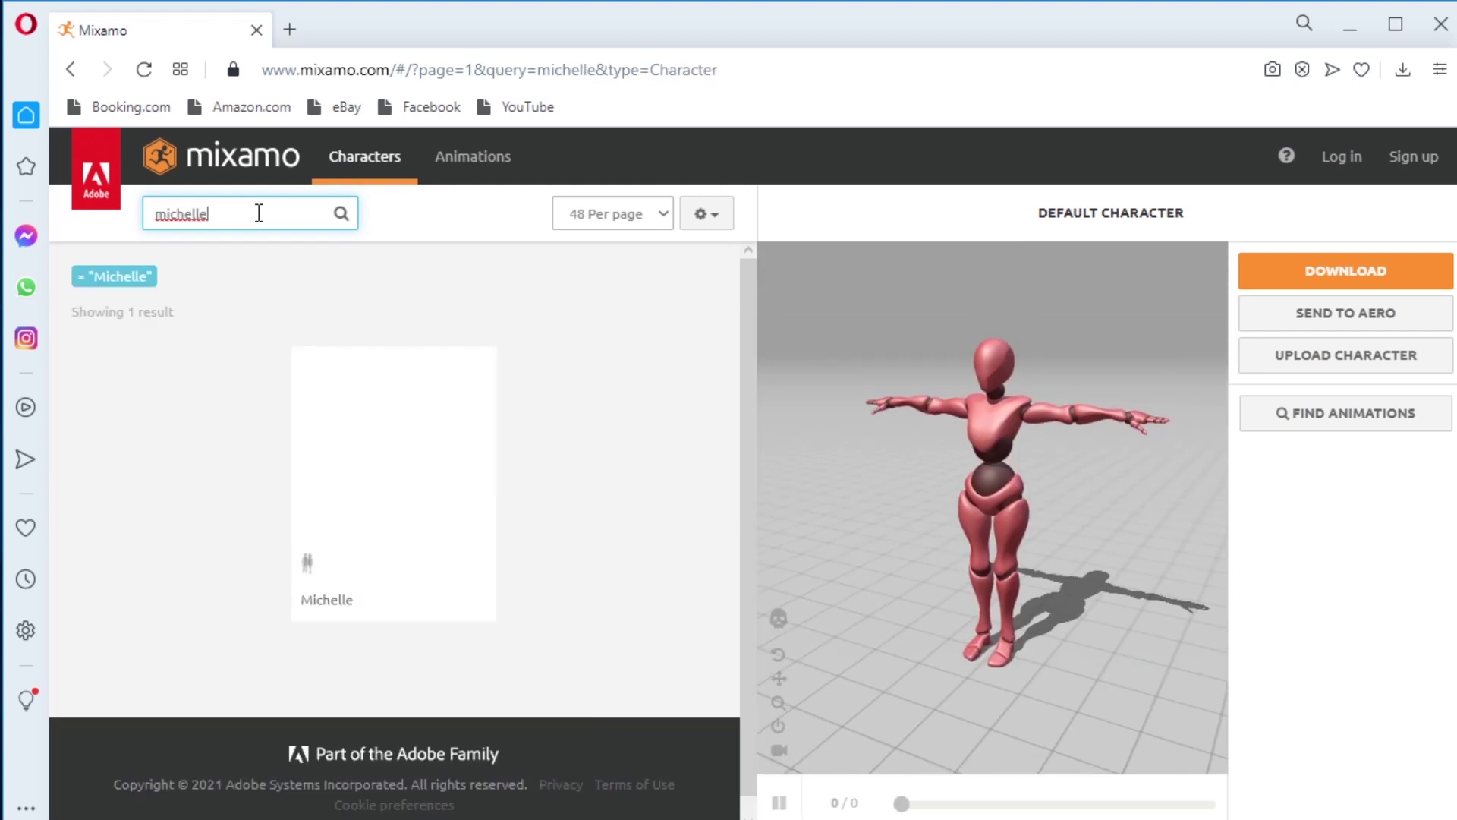
left_click(294, 351)
Search animations for 'walk' and preview the Walking animation on Michelle.
left_click(473, 157)
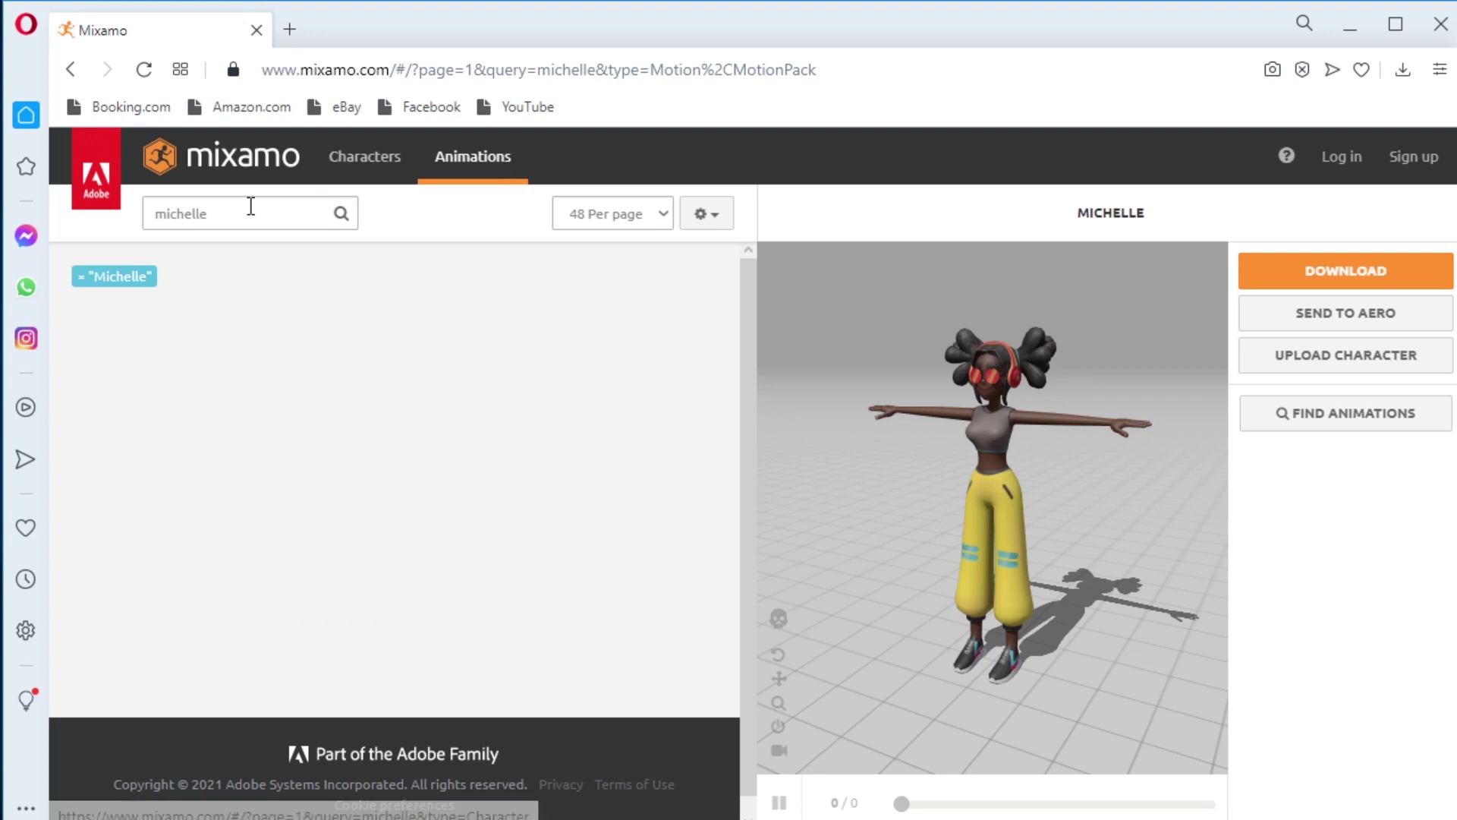
left_click(241, 210)
key("BackSpace")
key("BackSpace")
key("BackSpace")
key("BackSpace")
key("BackSpace")
key("BackSpace")
key("BackSpace")
key("BackSpace")
type("walk")
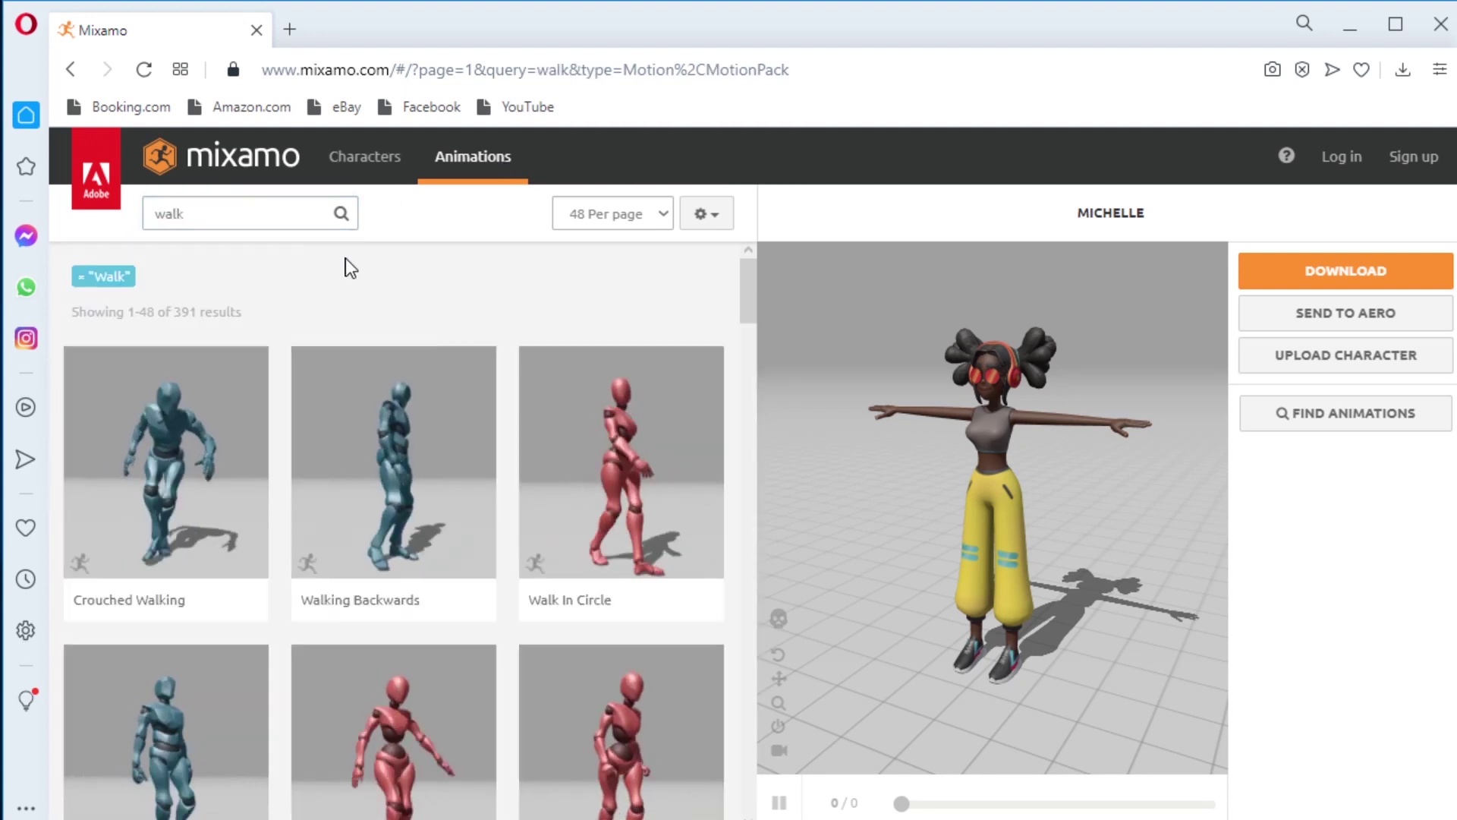
scroll(448, 481, "down", 5)
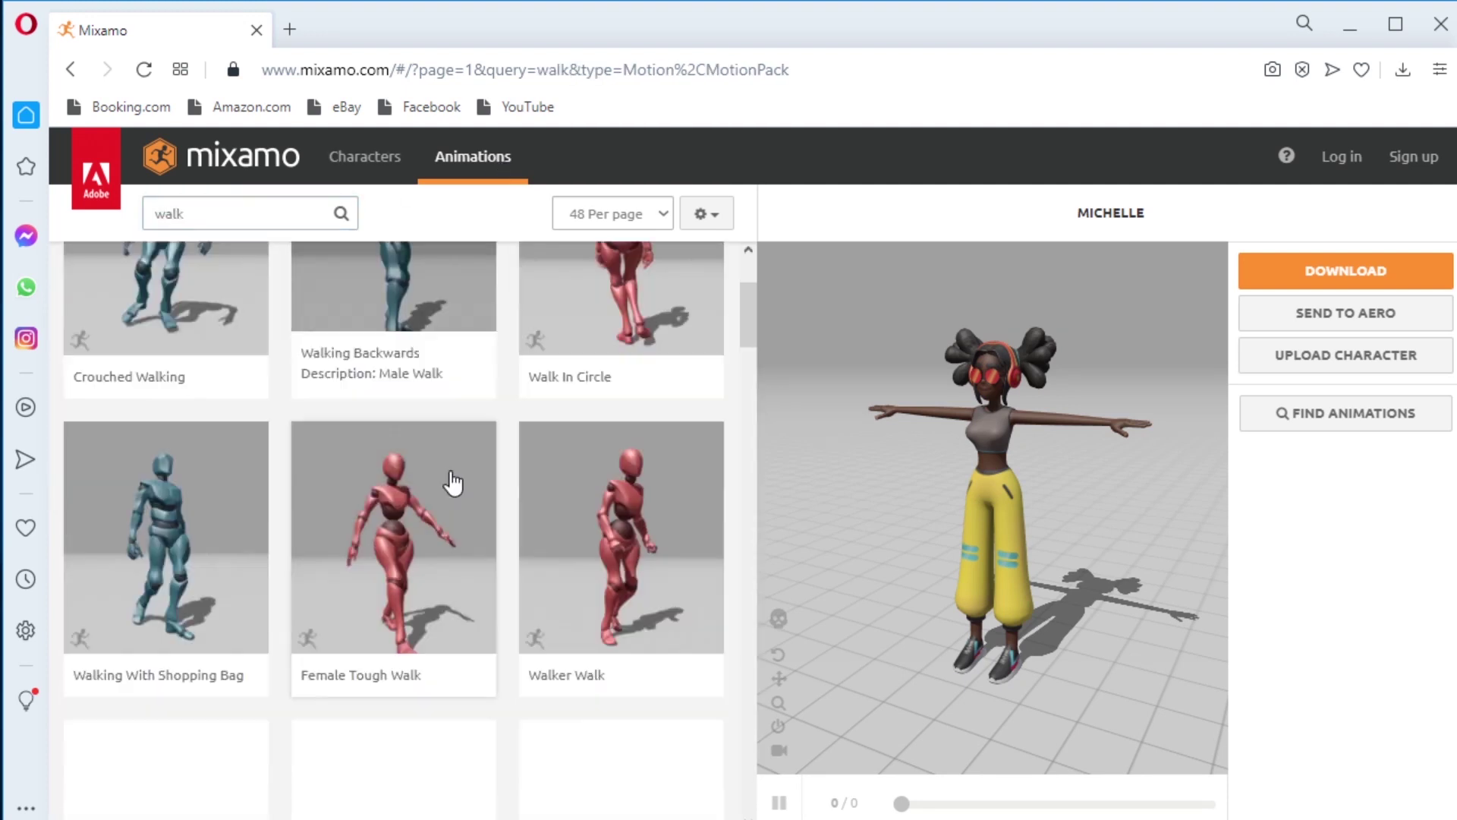
scroll(448, 481, "up", 10)
scroll(448, 481, "down", 8)
scroll(243, 513, "down", 3)
left_click(243, 514)
scroll(250, 501, "up", 6)
scroll(249, 499, "up", 5)
scroll(248, 498, "down", 1)
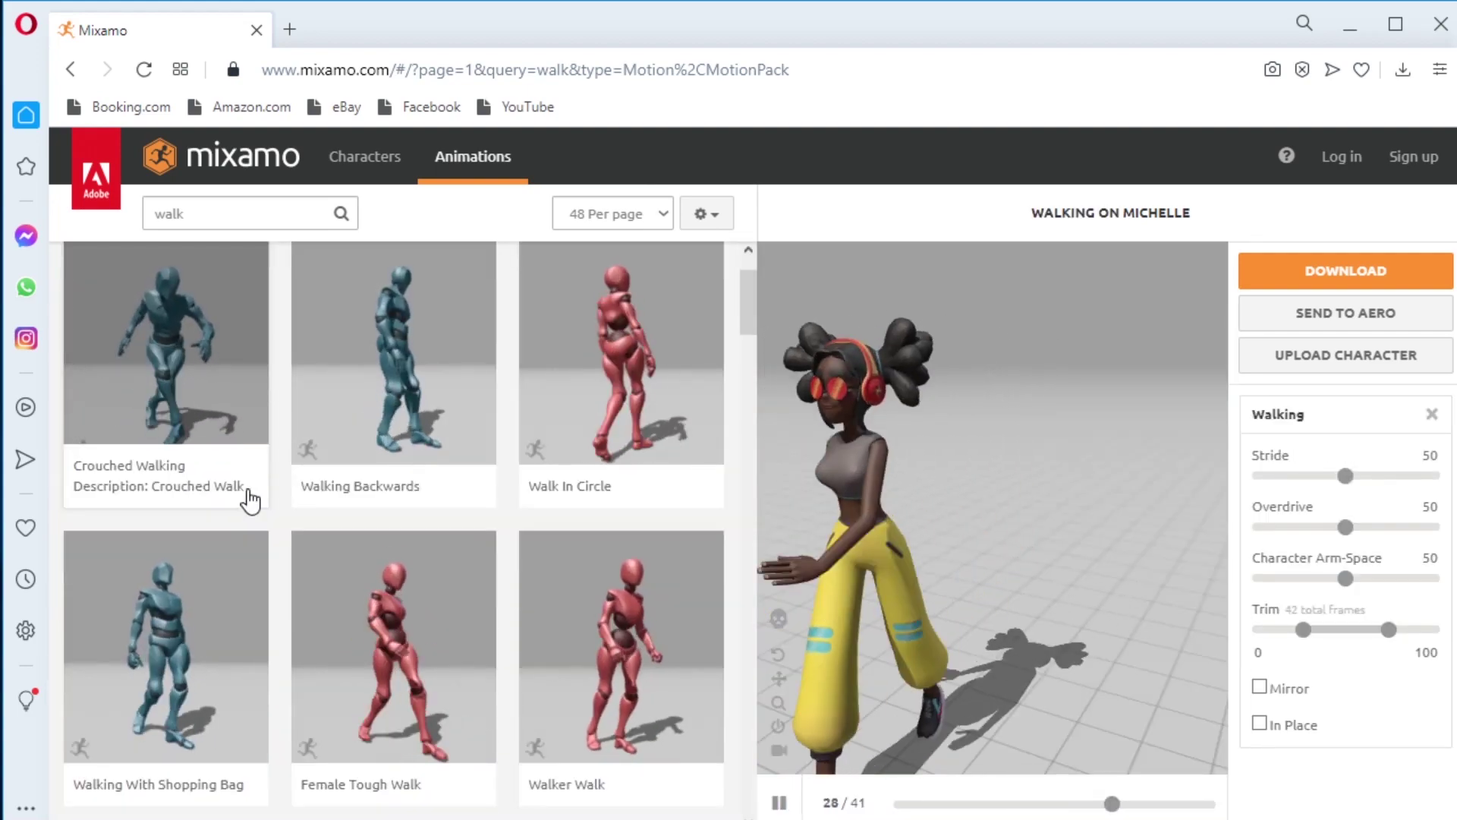
Search 'run' and preview the Jogging animation with In Place enabled.
left_click(277, 211)
key("BackSpace")
key("BackSpace")
key("BackSpace")
key("BackSpace")
type("run")
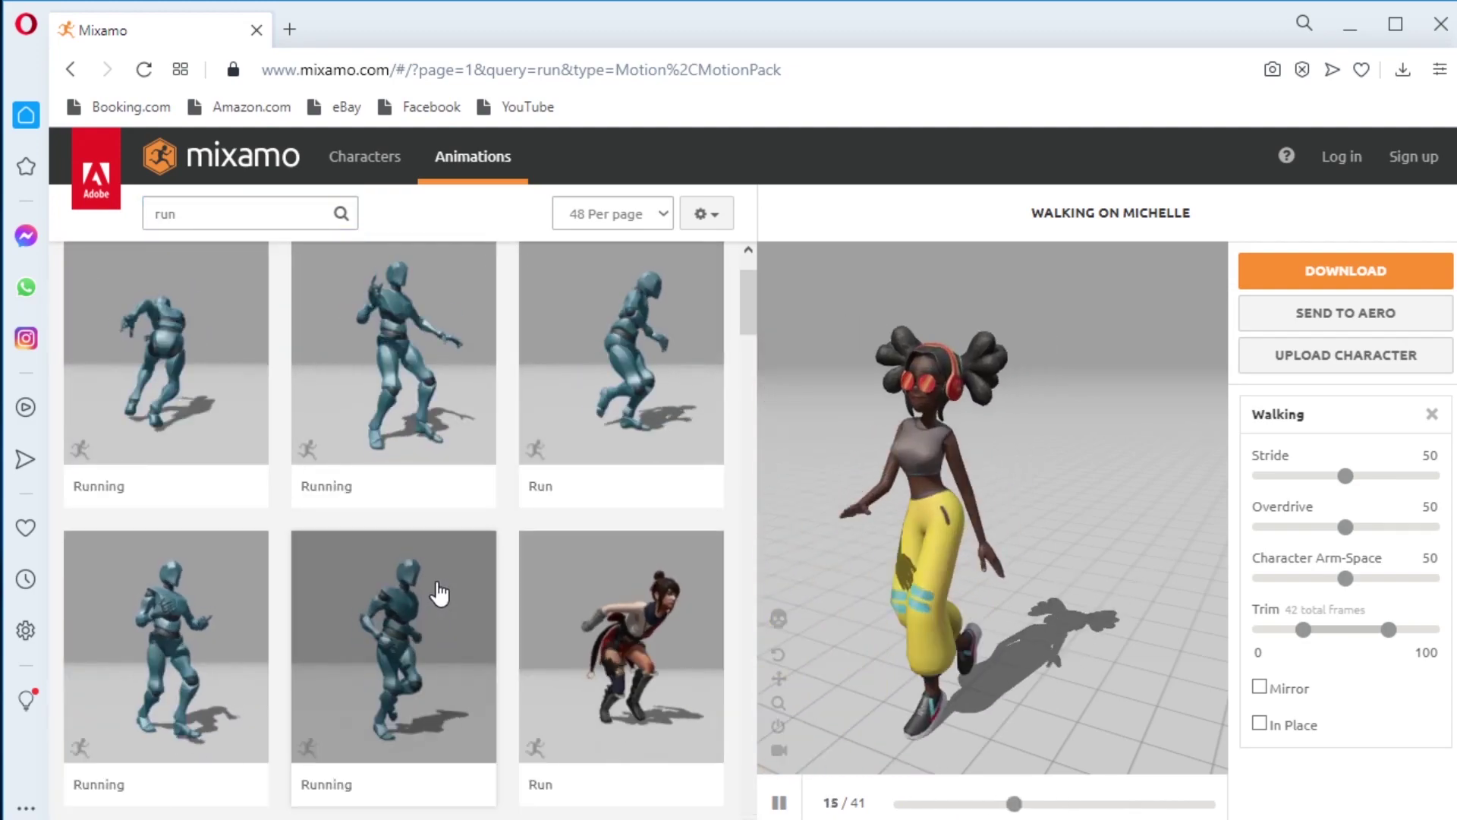
scroll(448, 589, "down", 3)
left_click(453, 657)
left_click(1260, 672)
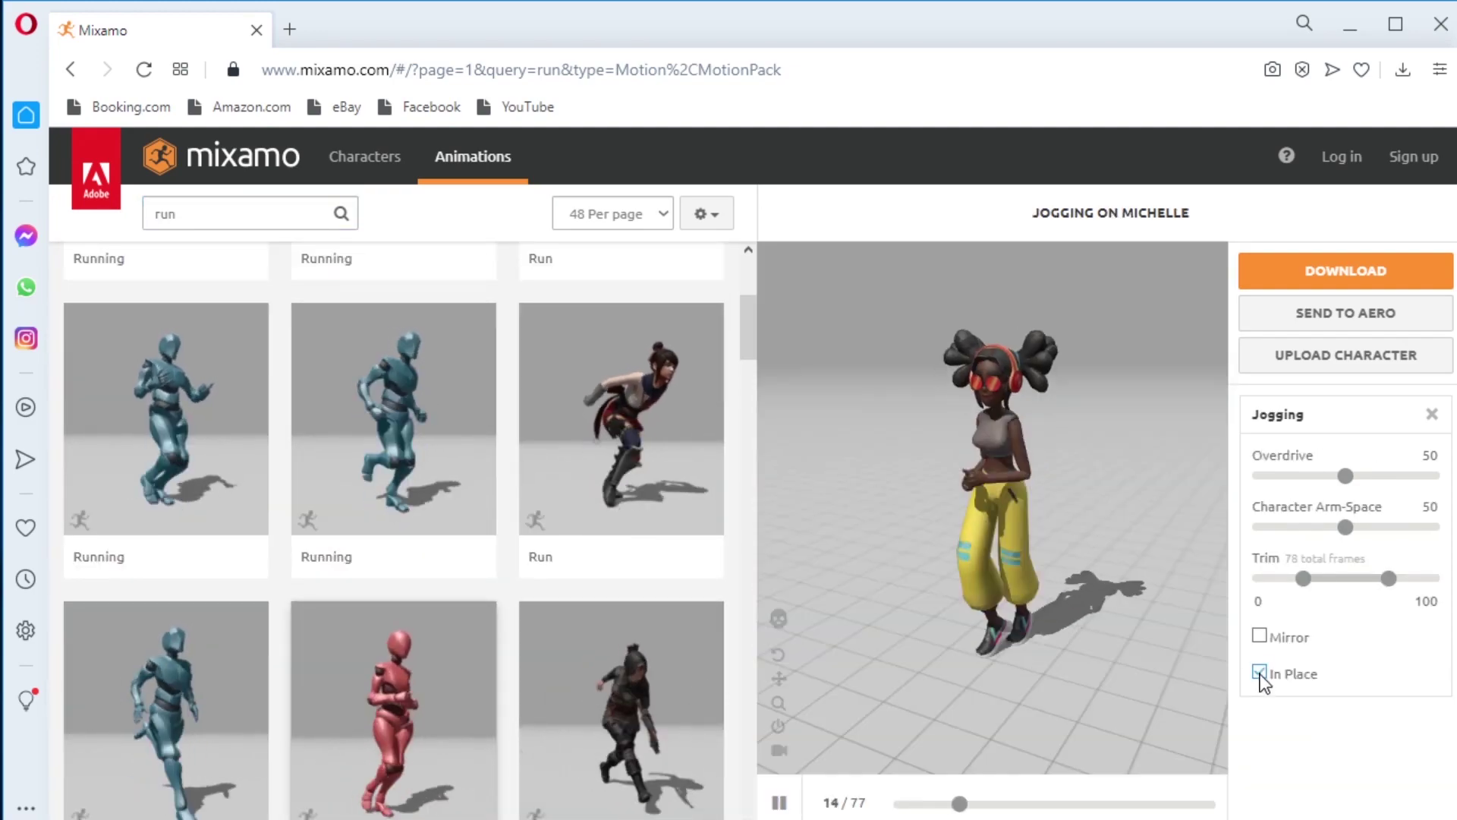
Search 'idle' and preview an Idle animation on Michelle.
scroll(612, 481, "down", 7)
scroll(611, 482, "up", 11)
double_click(271, 214)
type("idle")
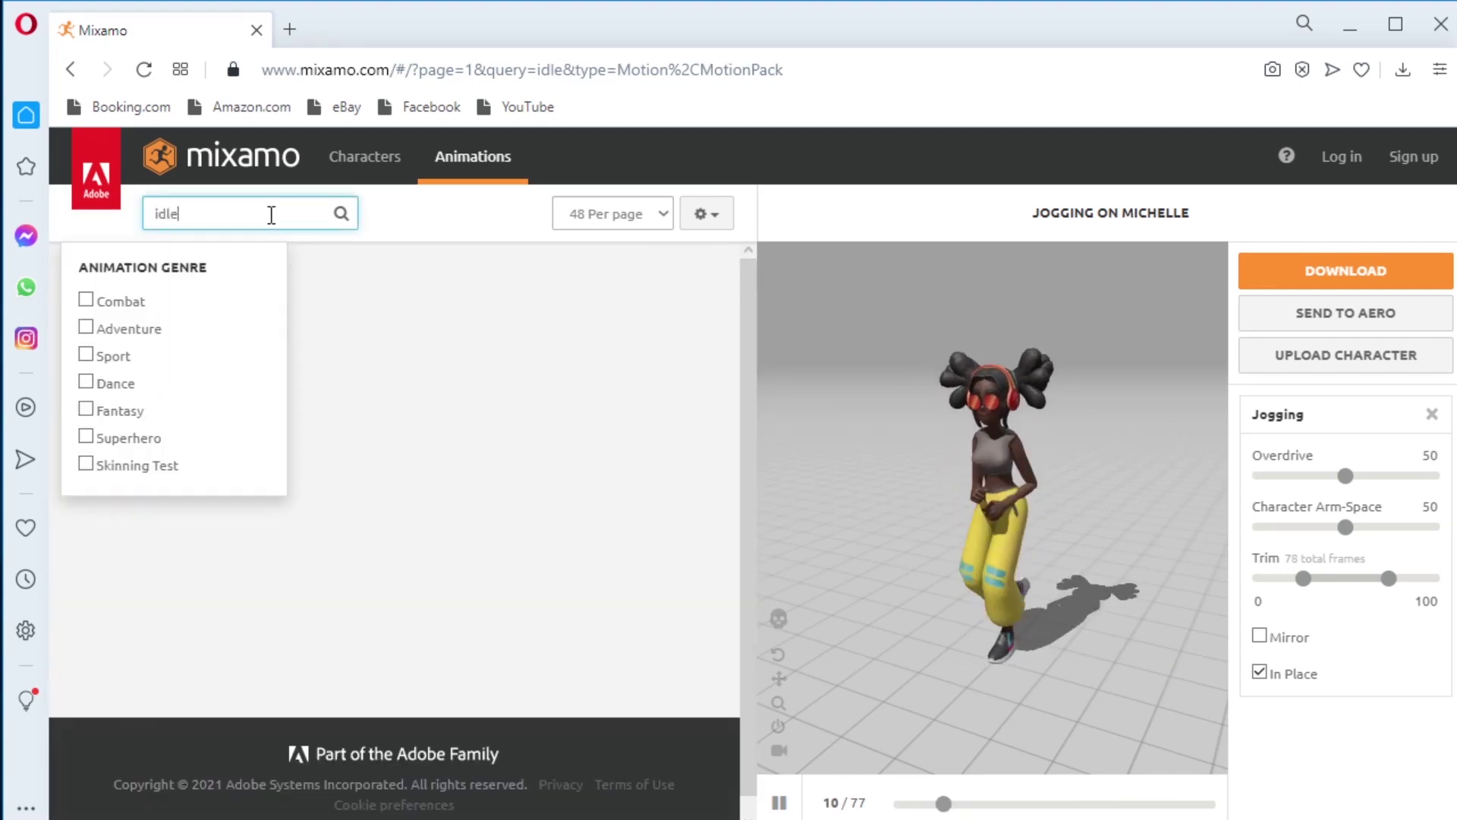
key("Return")
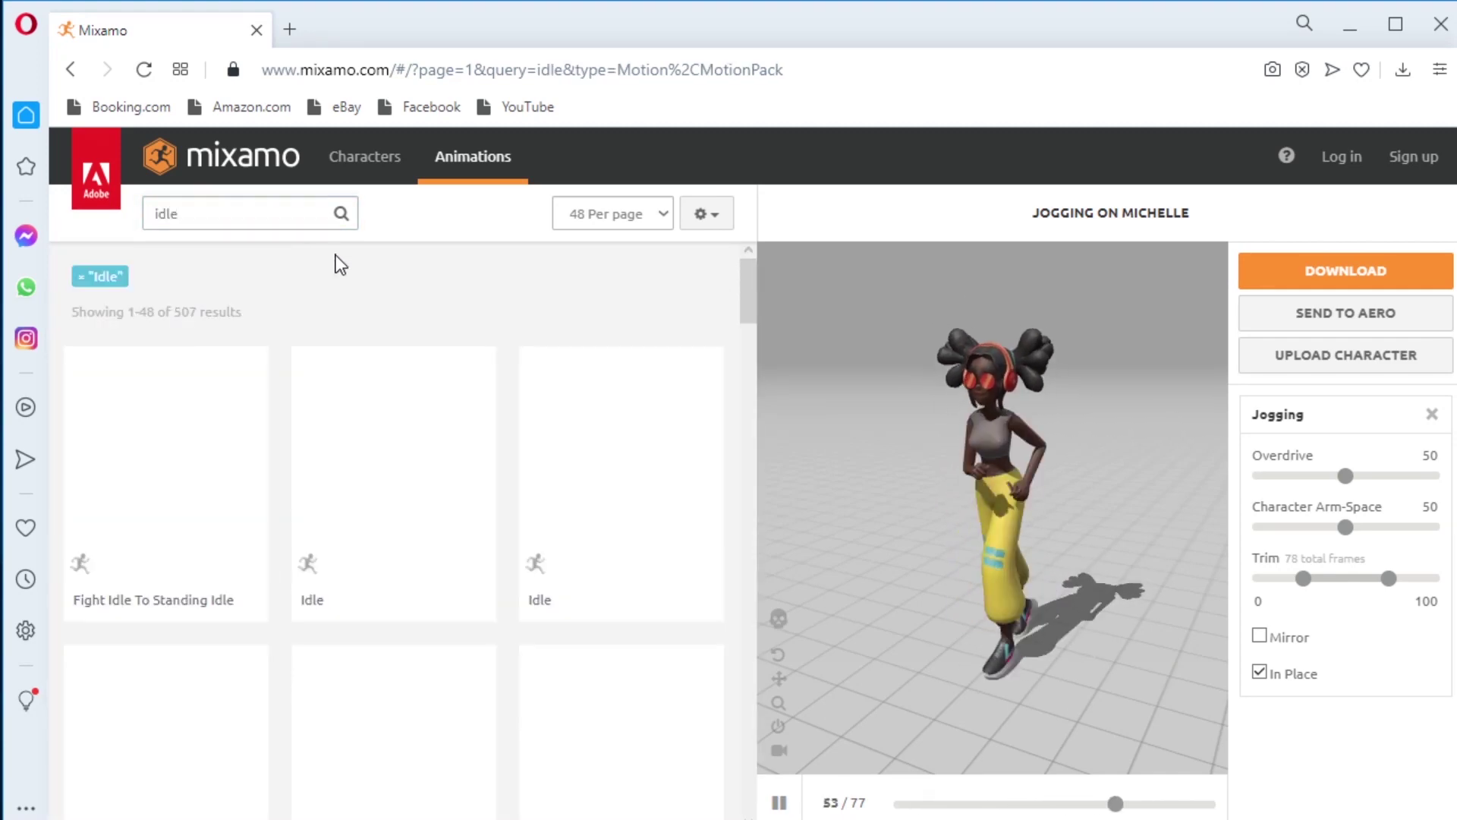
scroll(337, 264, "down", 5)
scroll(339, 269, "down", 5)
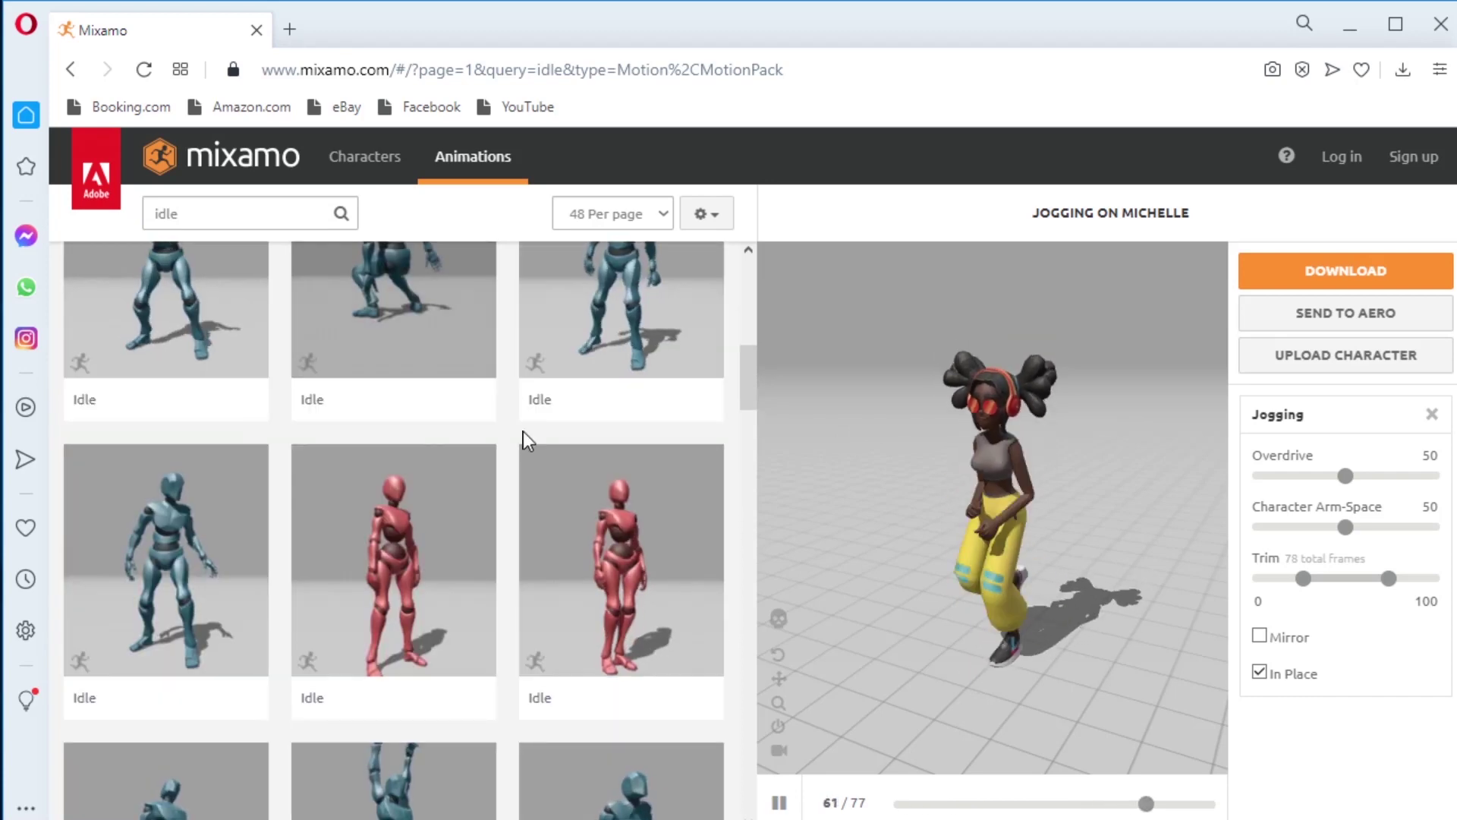
left_click(563, 596)
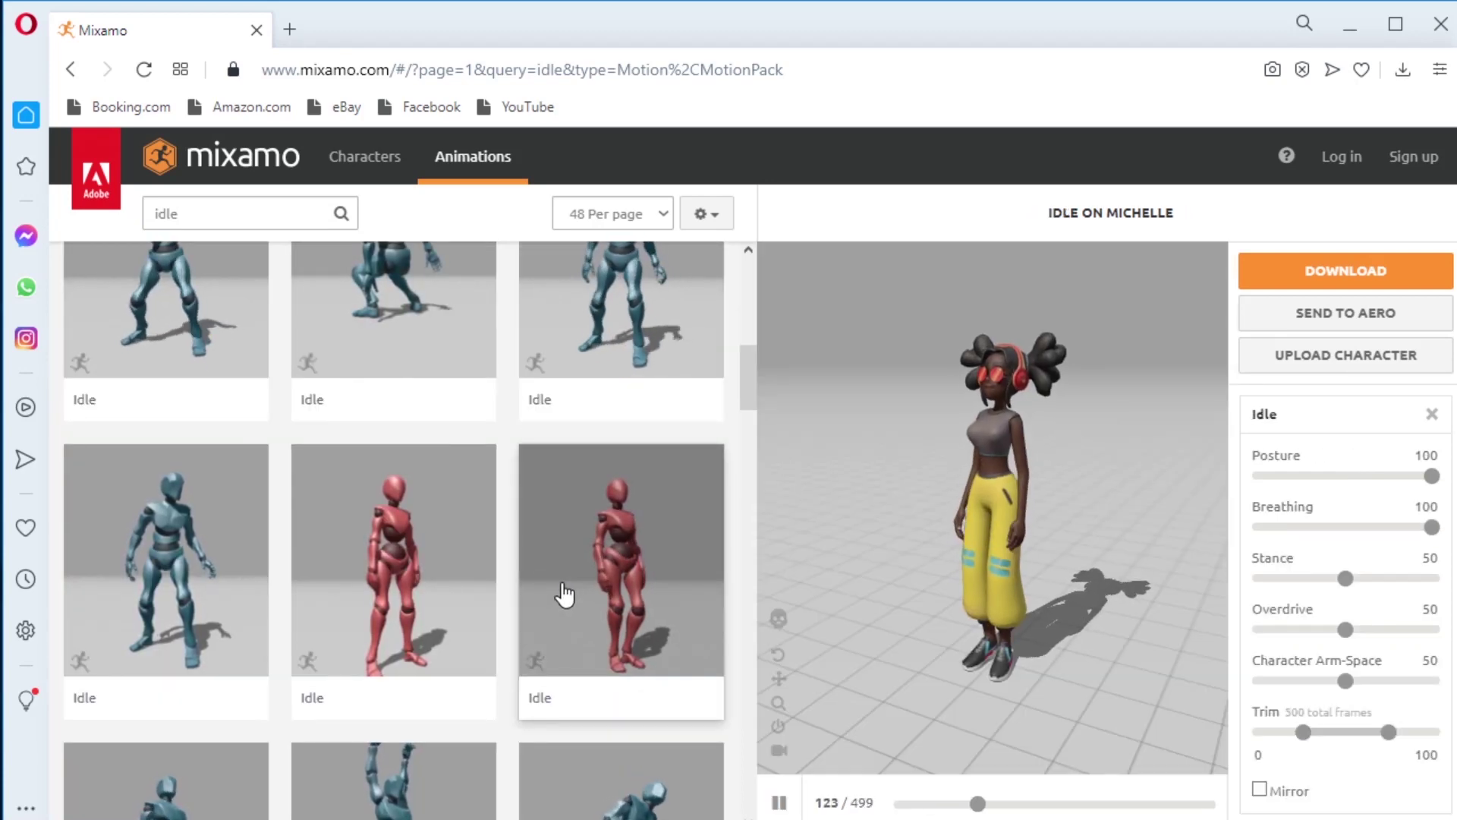
Drag all six downloaded FBX files from Downloads into Unity's Assets panel.
left_click(536, 800)
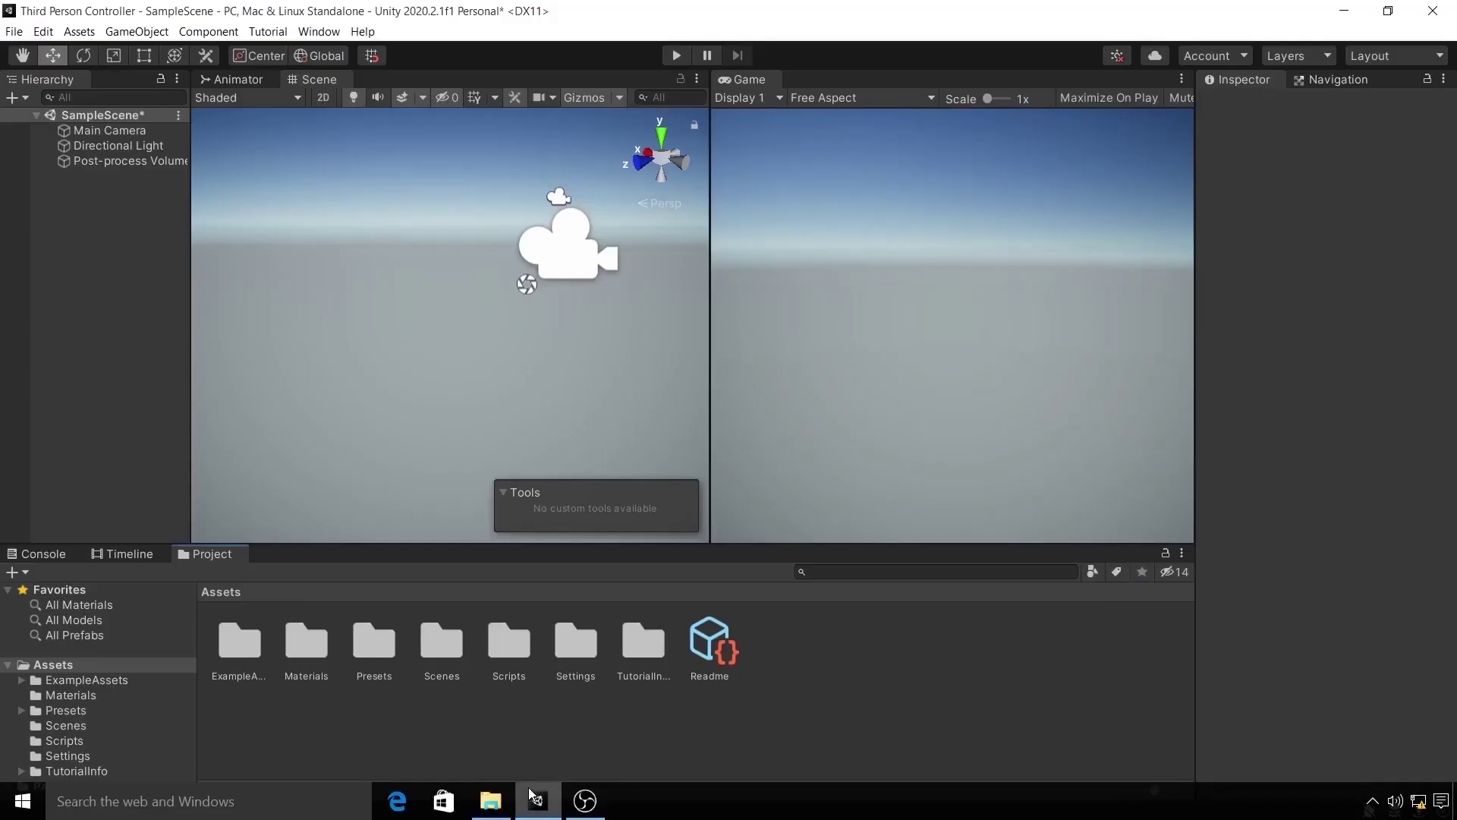
left_click(500, 806)
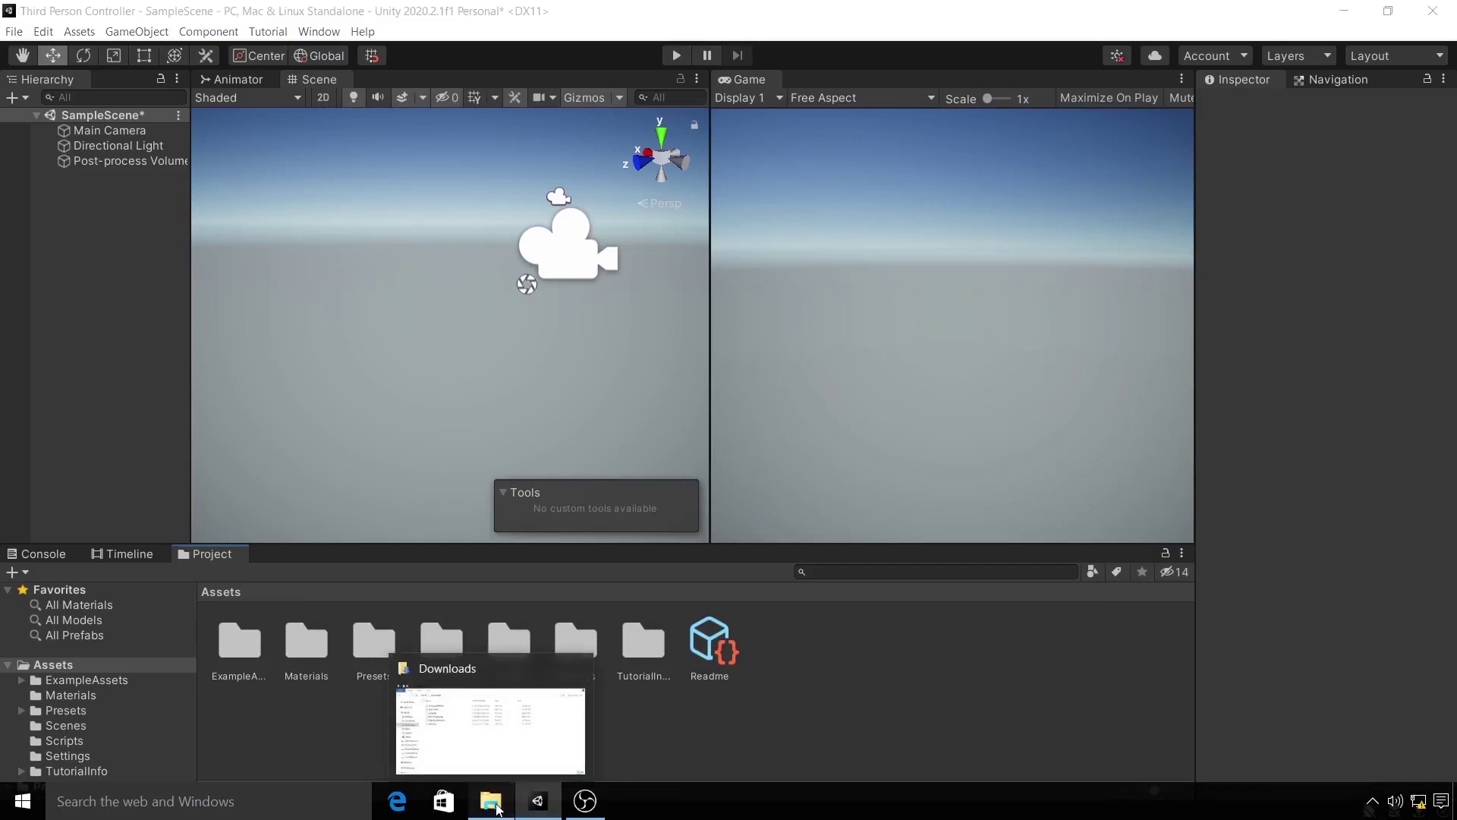
left_click(519, 229)
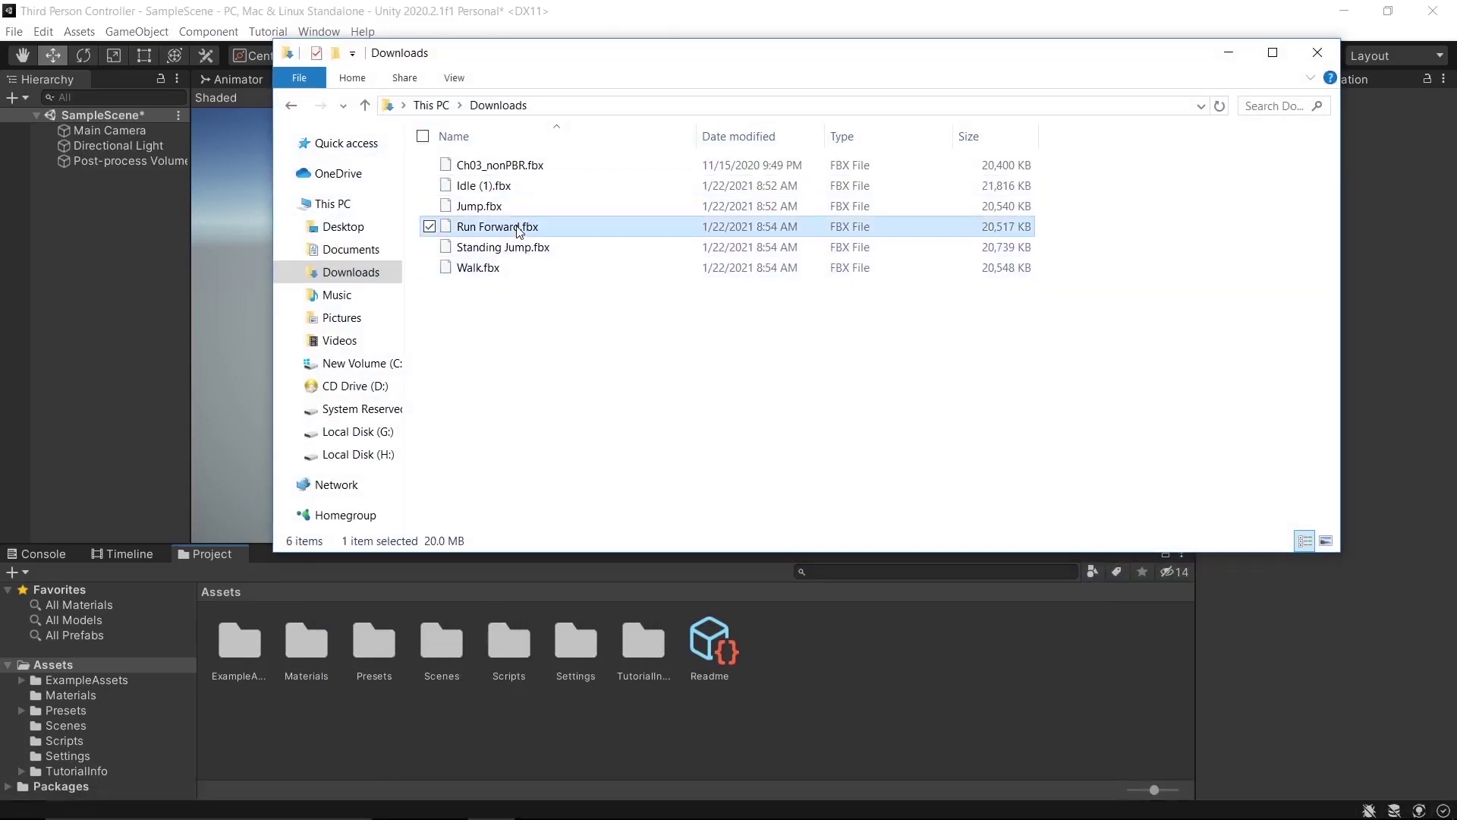
key("ctrl+a")
left_click_drag(519, 229, 861, 663)
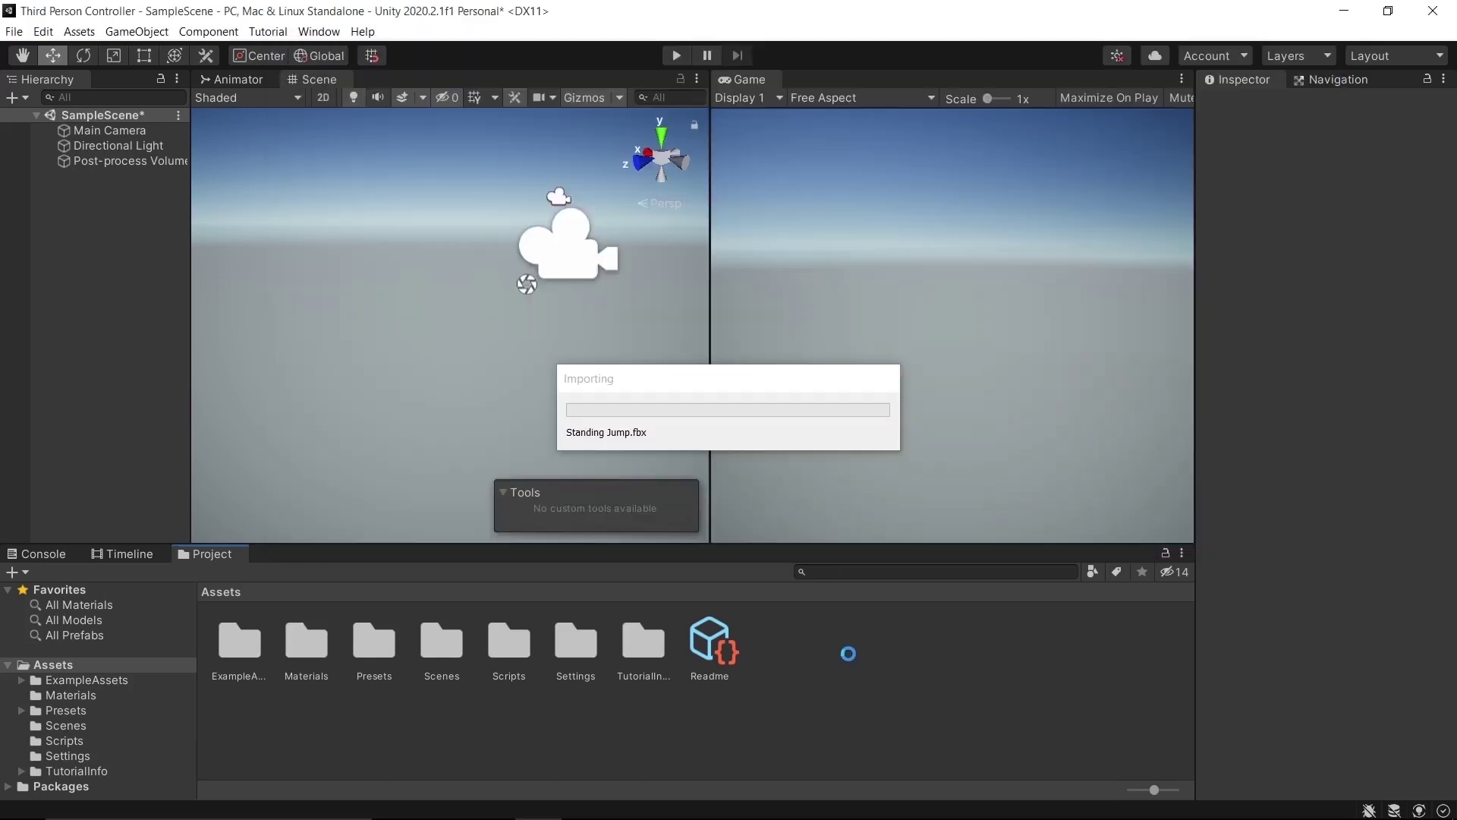
Create a new folder named Player in Assets.
right_click(639, 728)
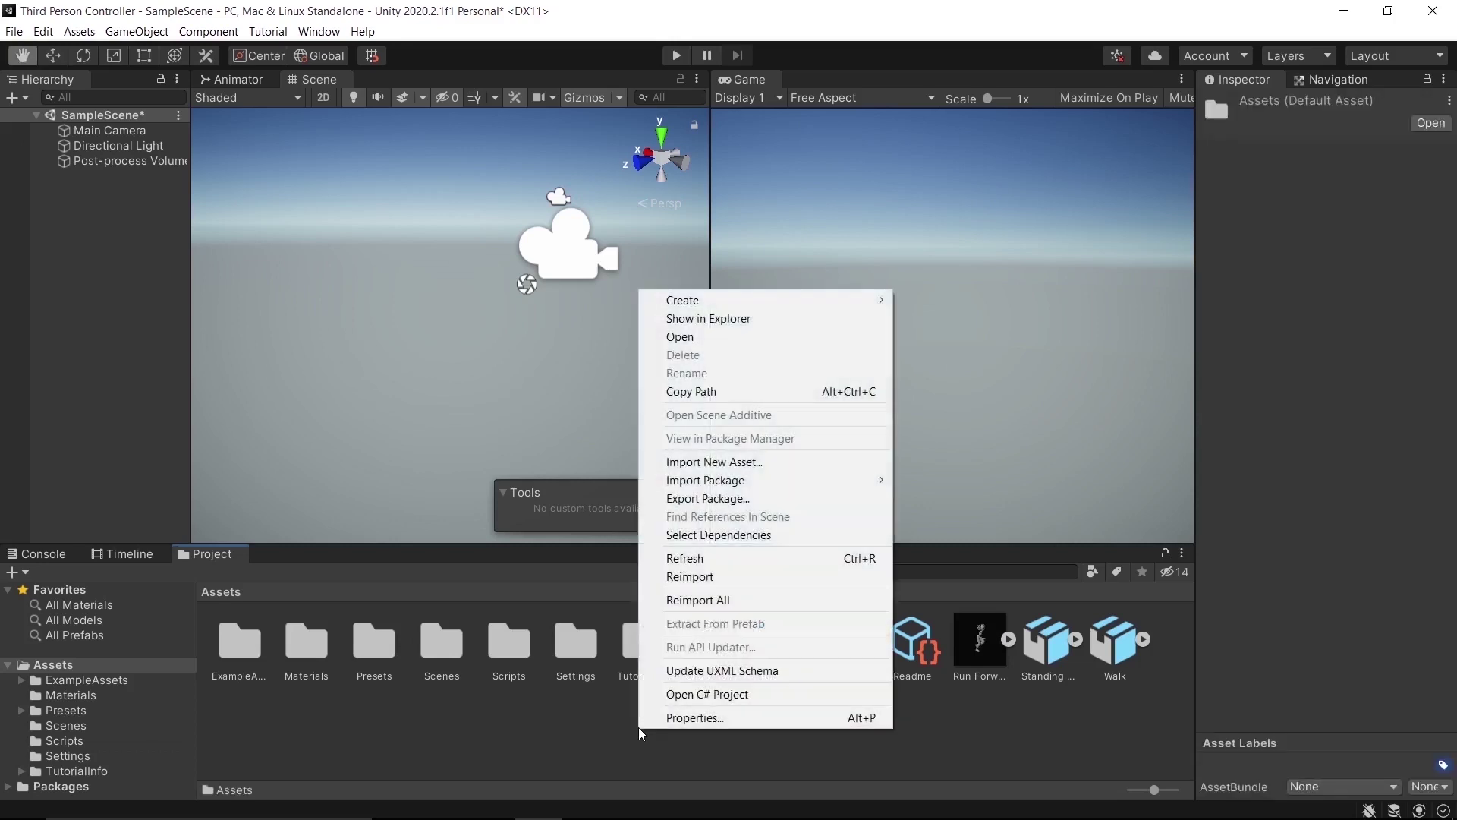
mouse_move(831, 303)
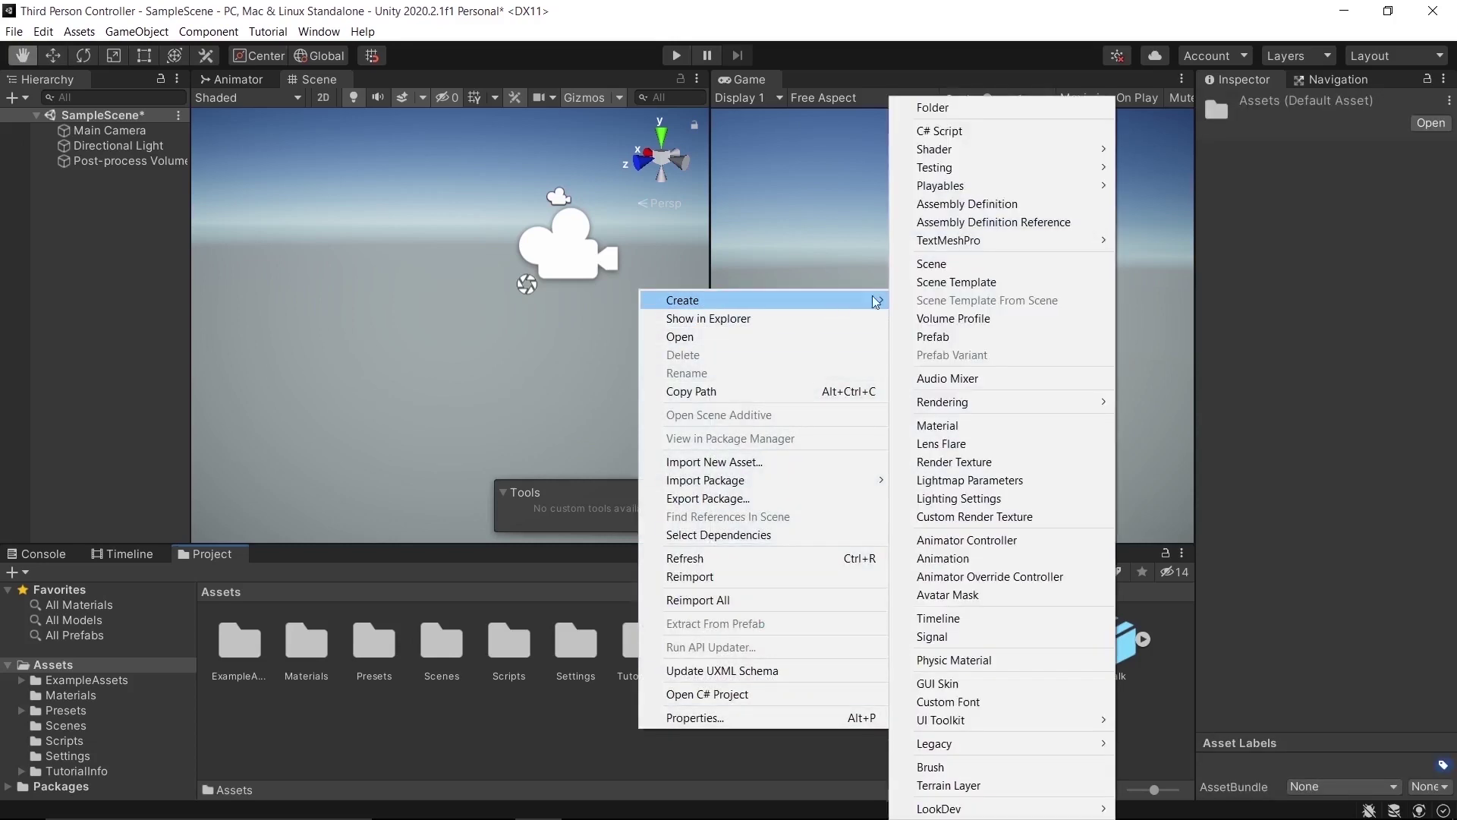
left_click(964, 107)
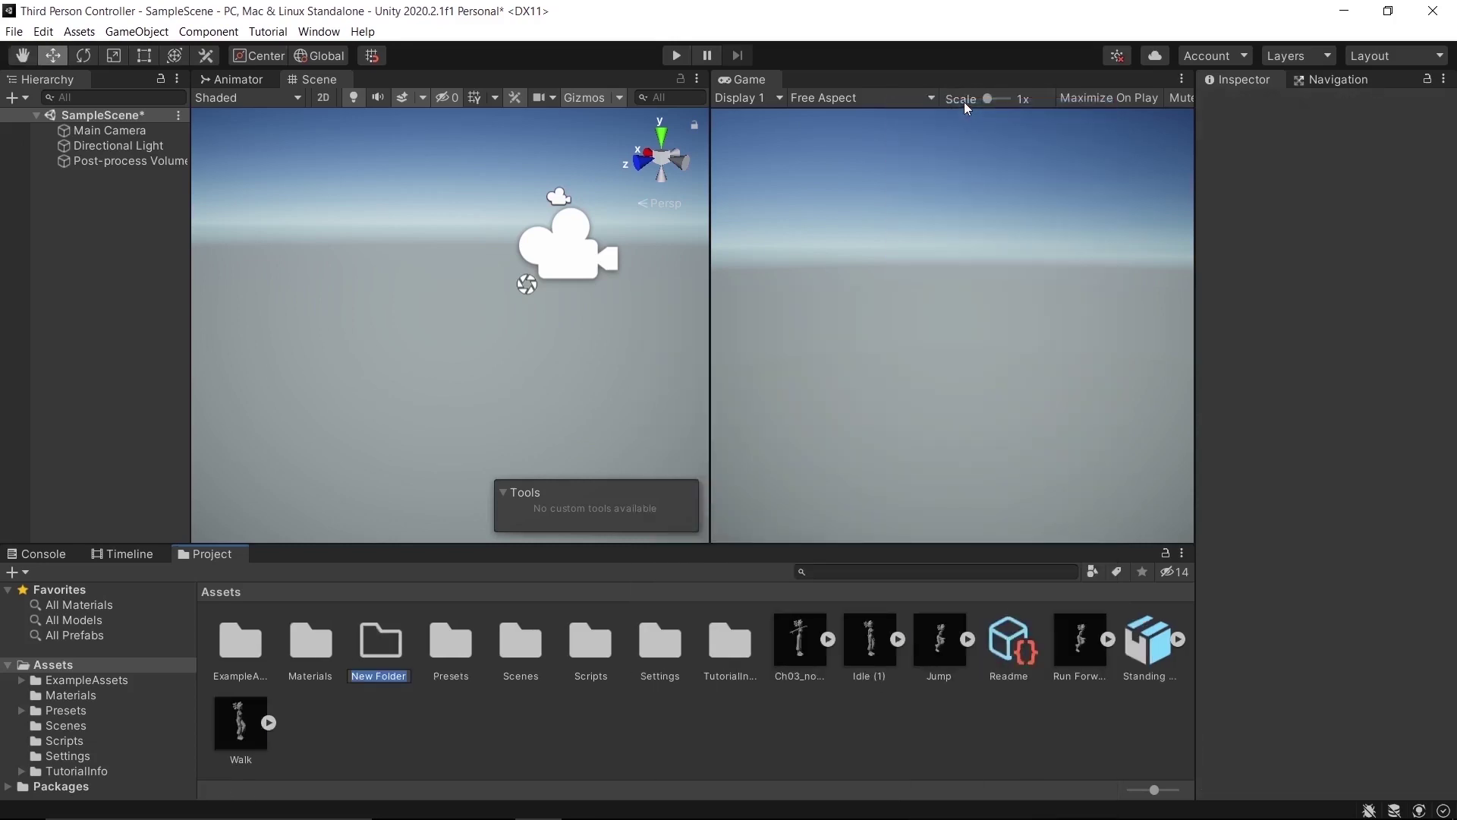
type("Player")
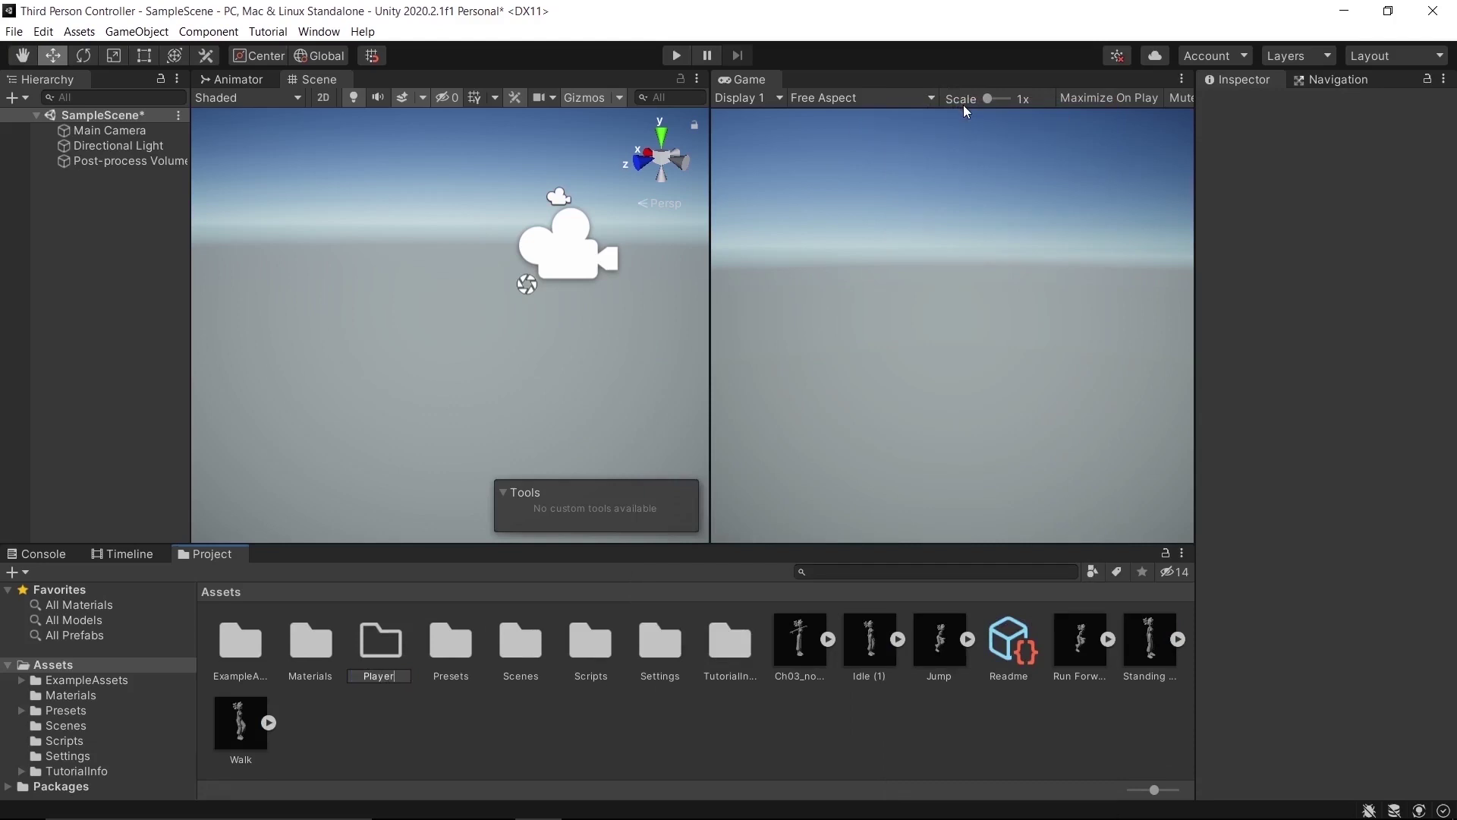
key("Return")
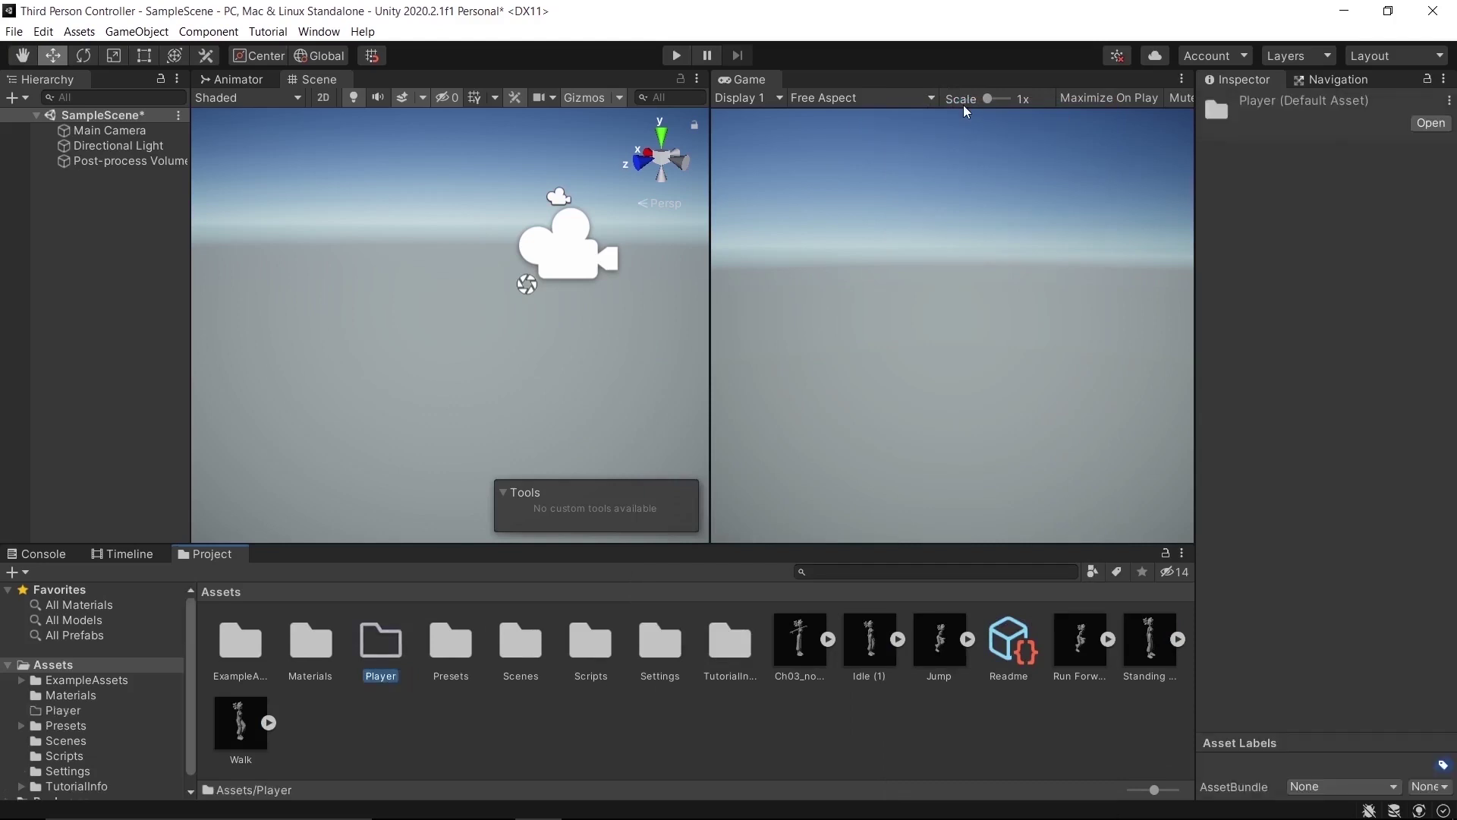
Move the six imported models into the Player folder and open it.
left_click(802, 650)
left_click(870, 641, "ctrl")
left_click(939, 641, "ctrl")
left_click(1080, 641, "ctrl")
left_click(1162, 636, "ctrl")
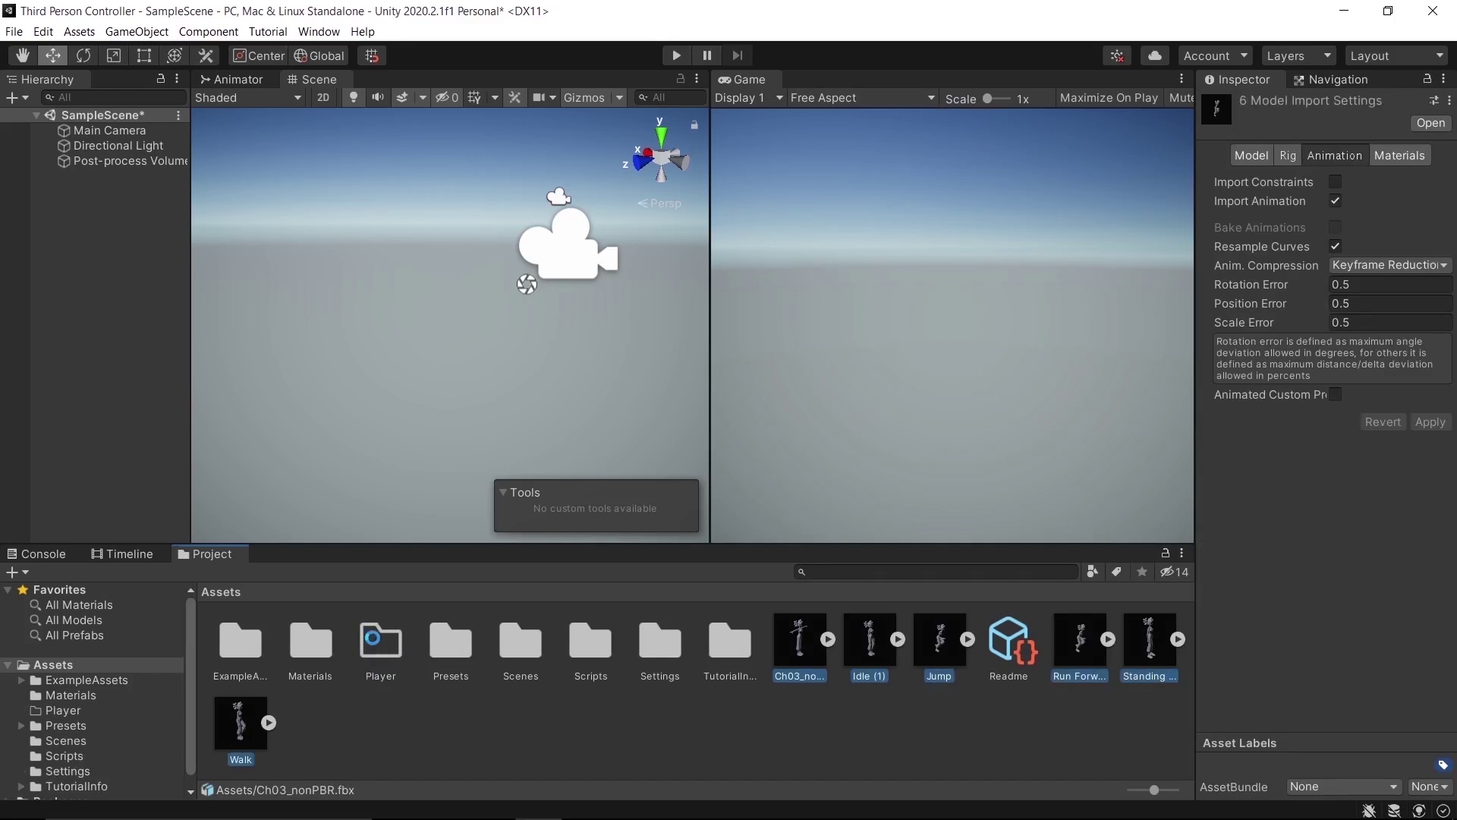
left_click_drag(239, 724, 372, 637)
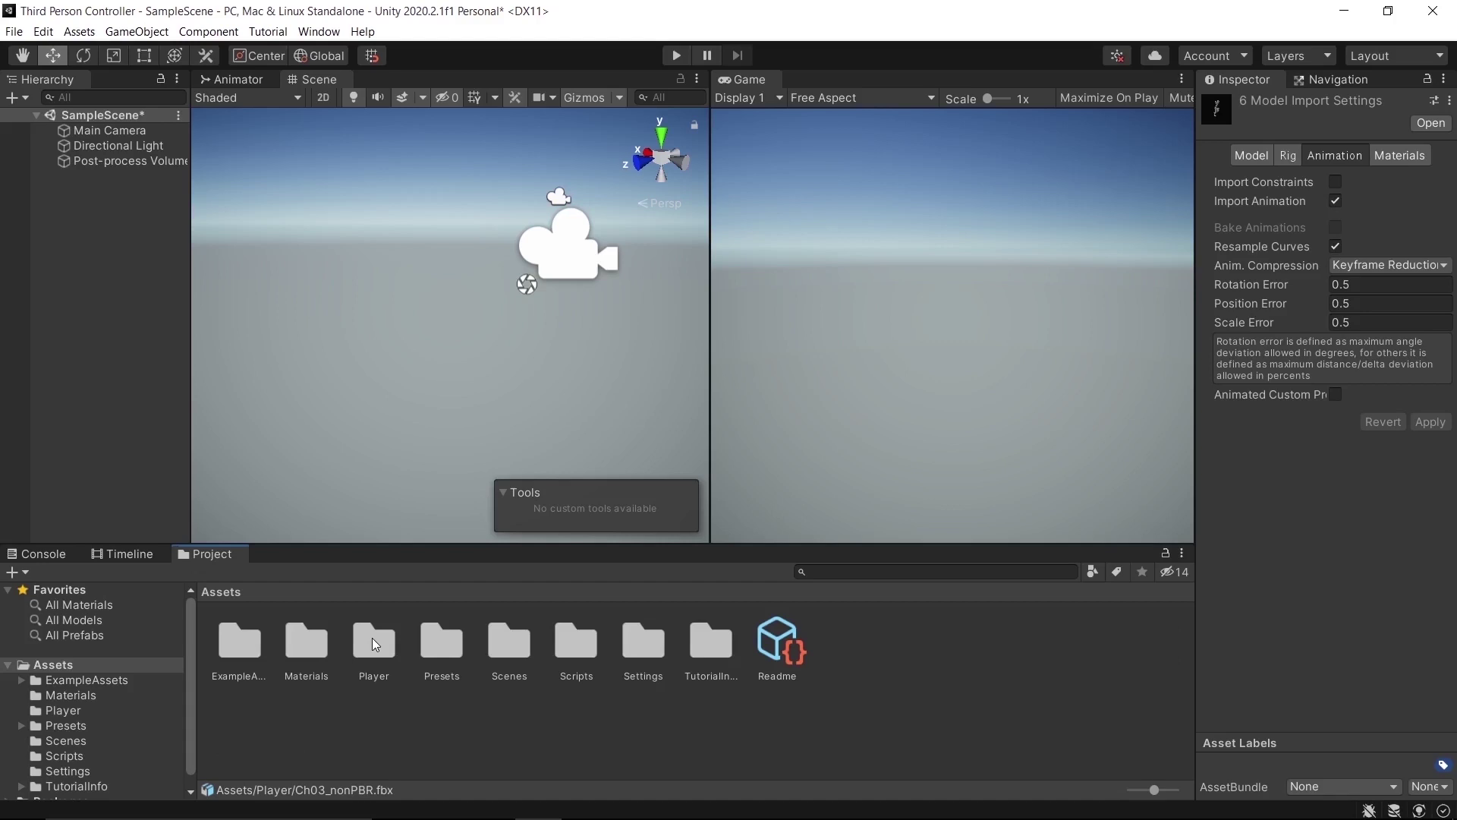
double_click(372, 637)
Set the six models' Rig Animation Type to Humanoid and apply it.
left_click(236, 647)
left_click(381, 654, "shift")
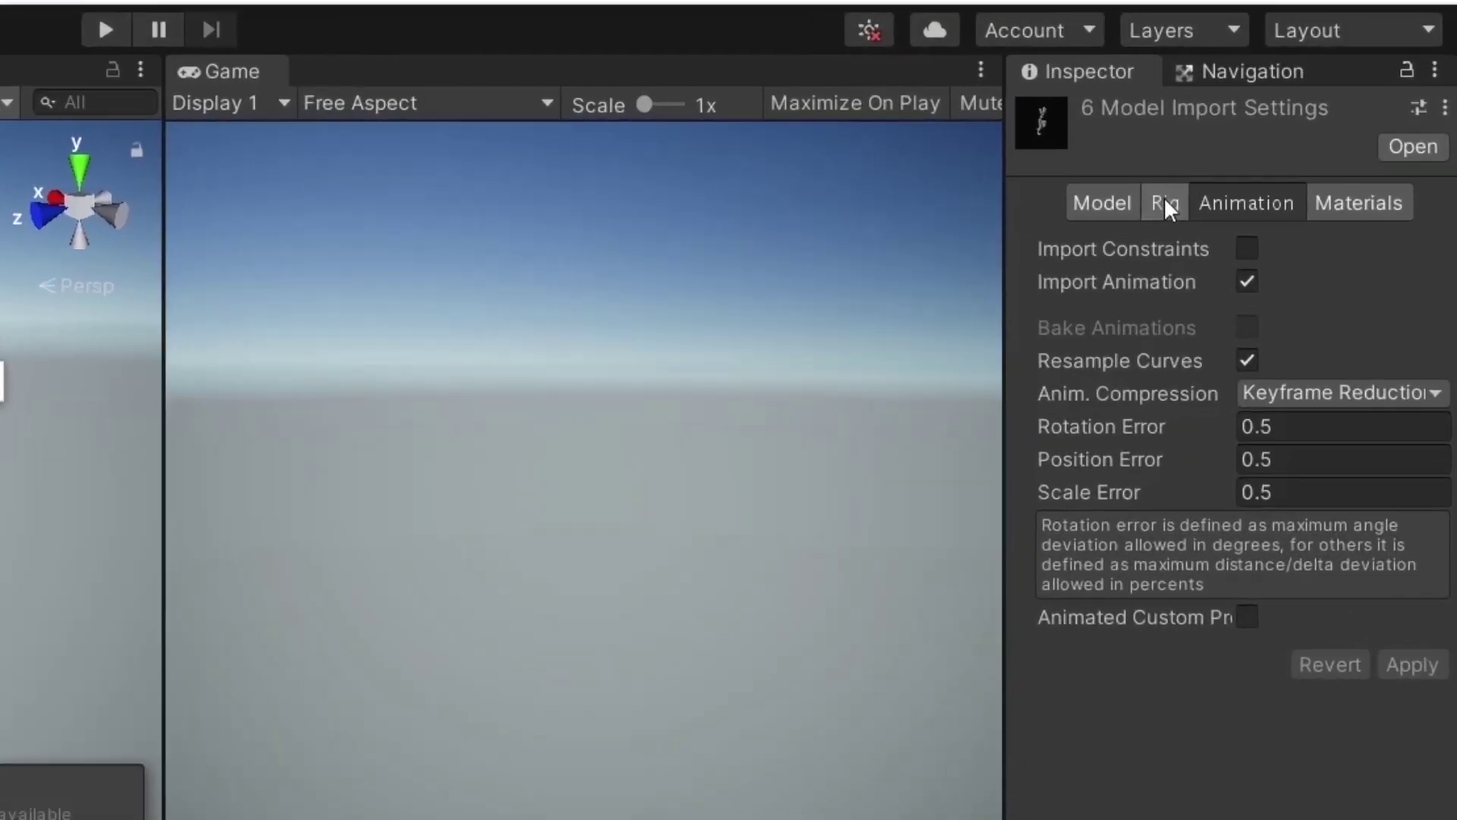
left_click(1288, 155)
left_click(1249, 256)
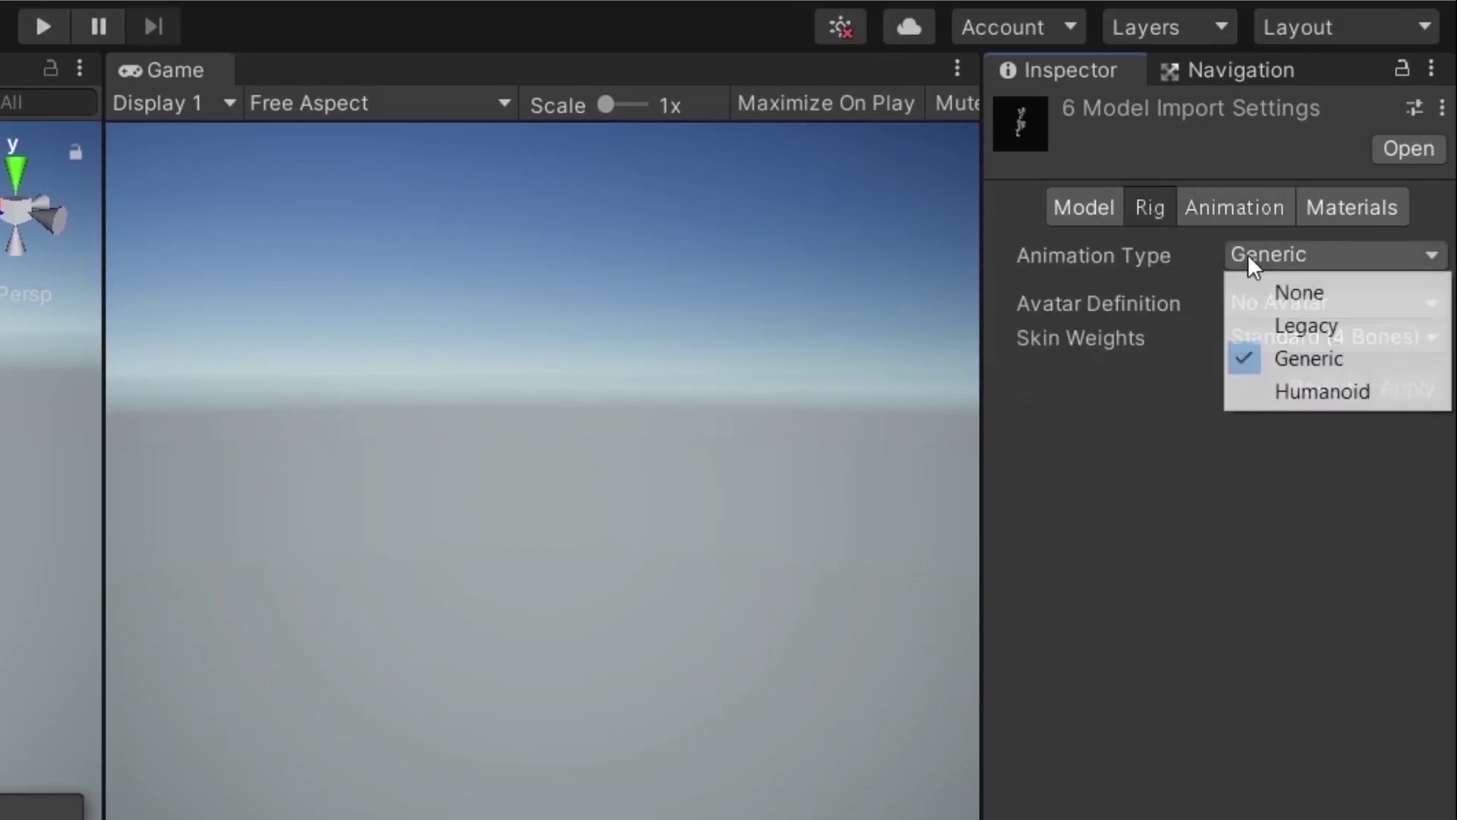
left_click(1355, 392)
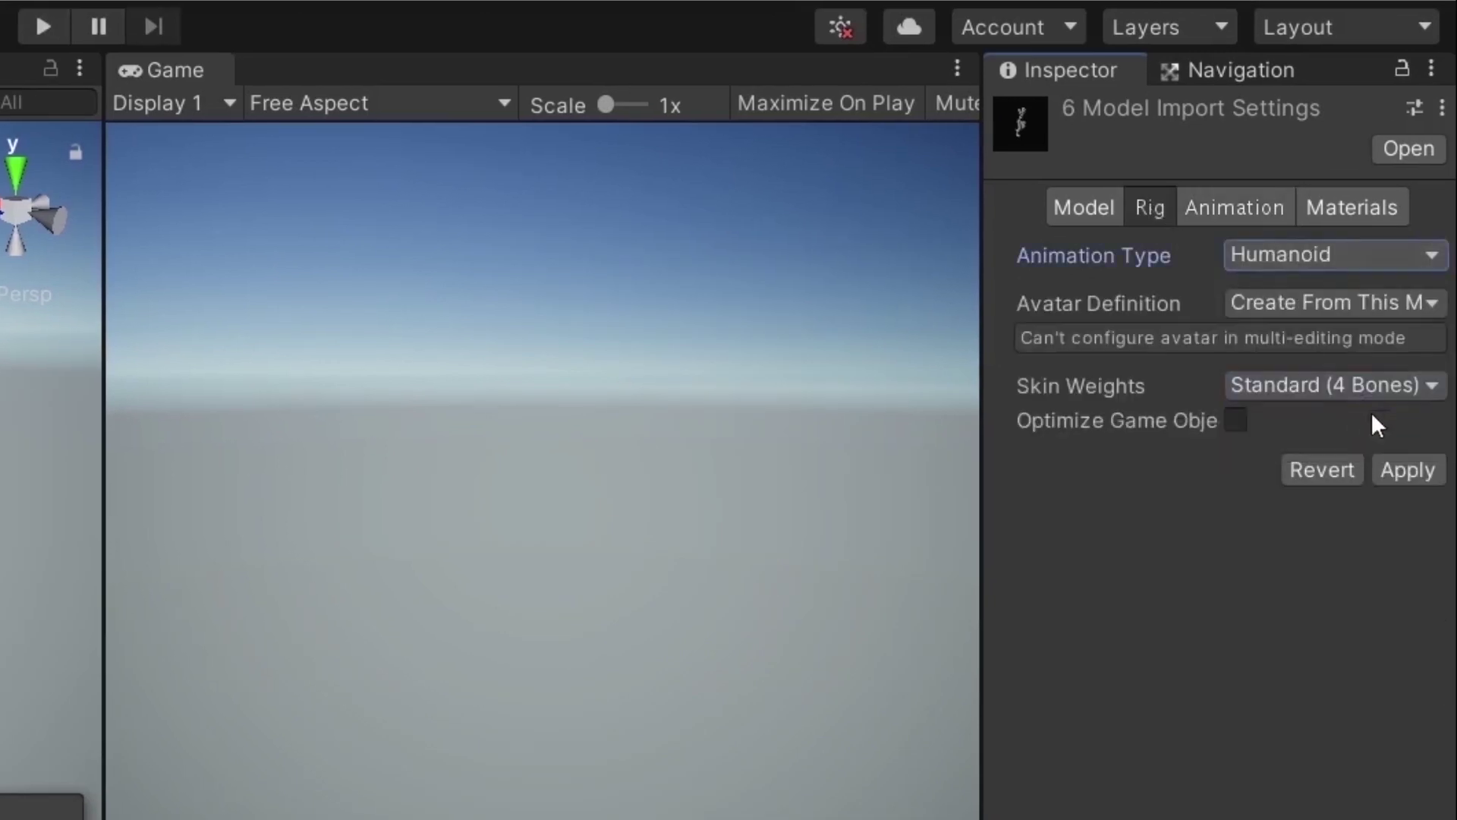
left_click(1406, 471)
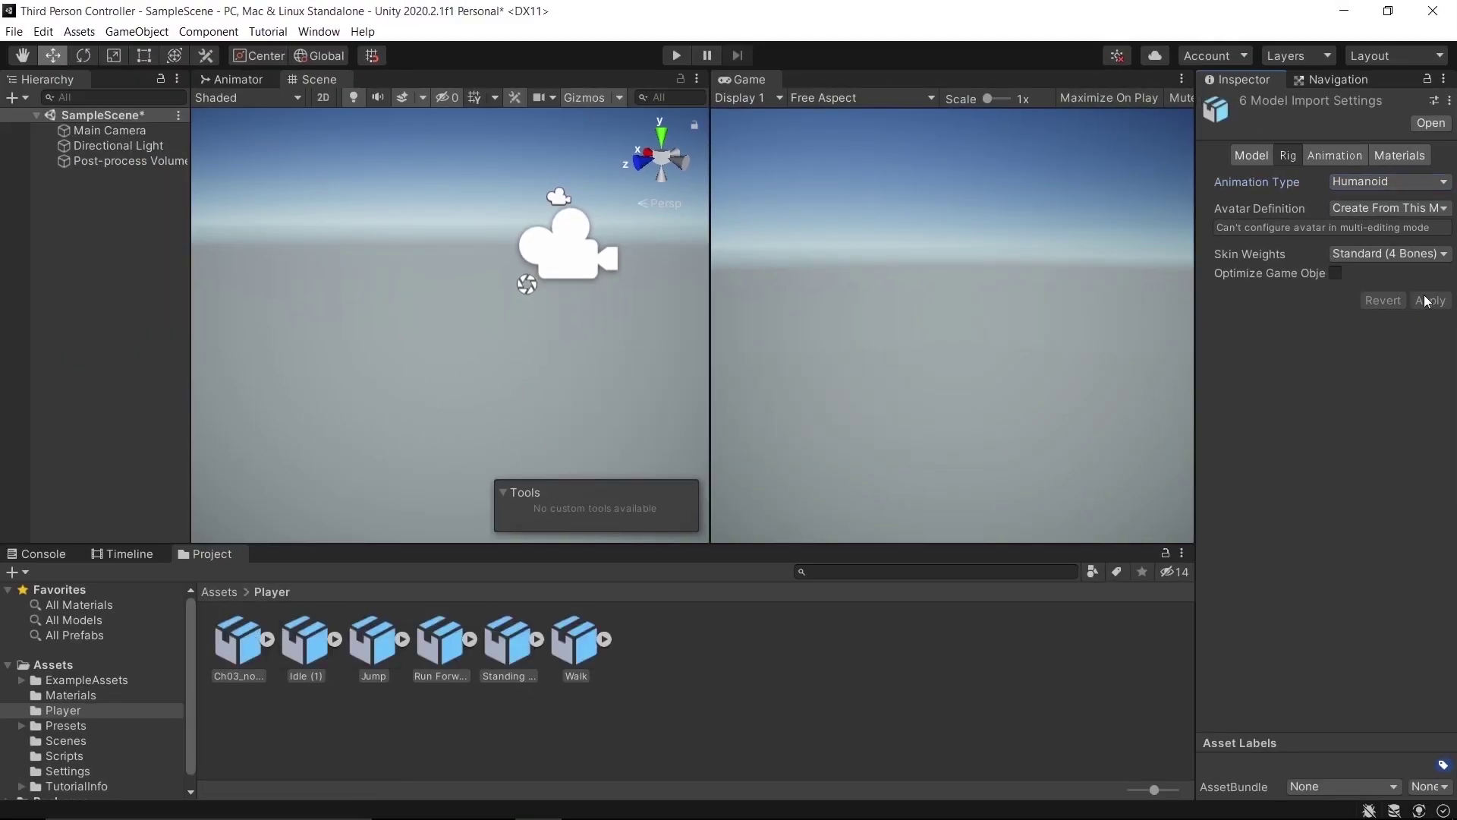
Extract Ch03_nonPBR's textures into a new Player/Textures folder and fix the normal map.
left_click(1408, 155)
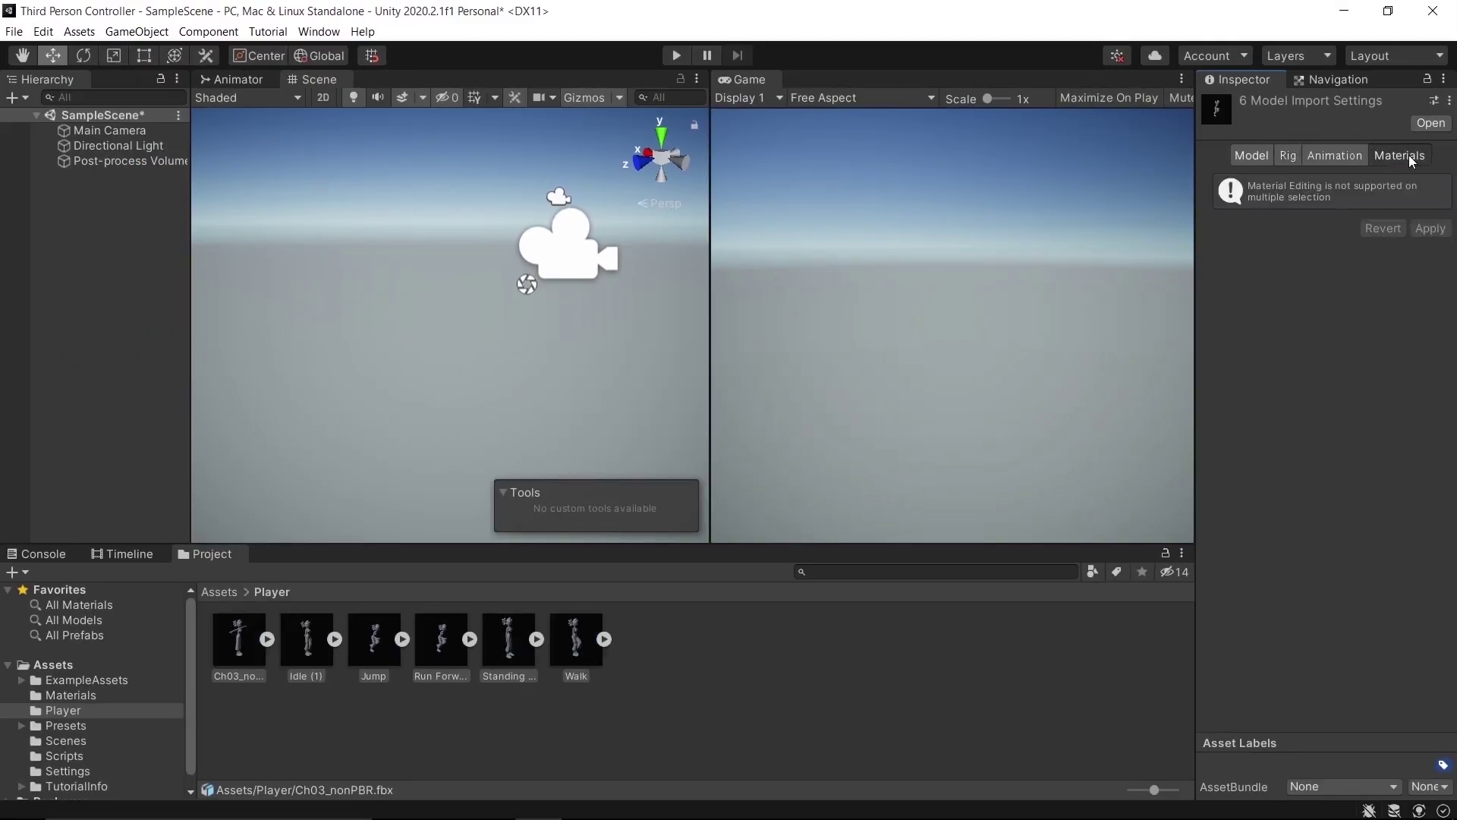
left_click(248, 653)
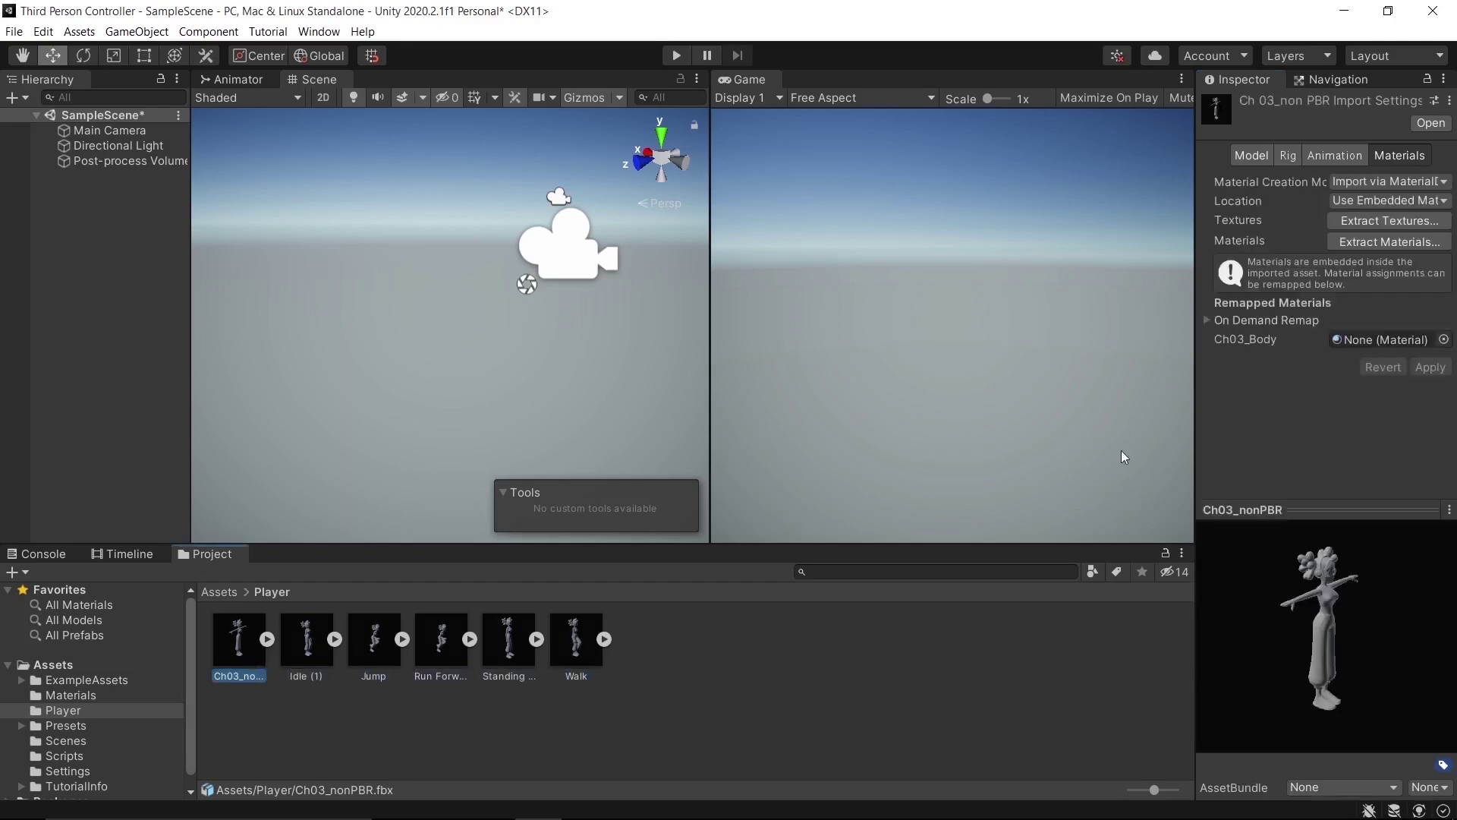
left_click(1390, 222)
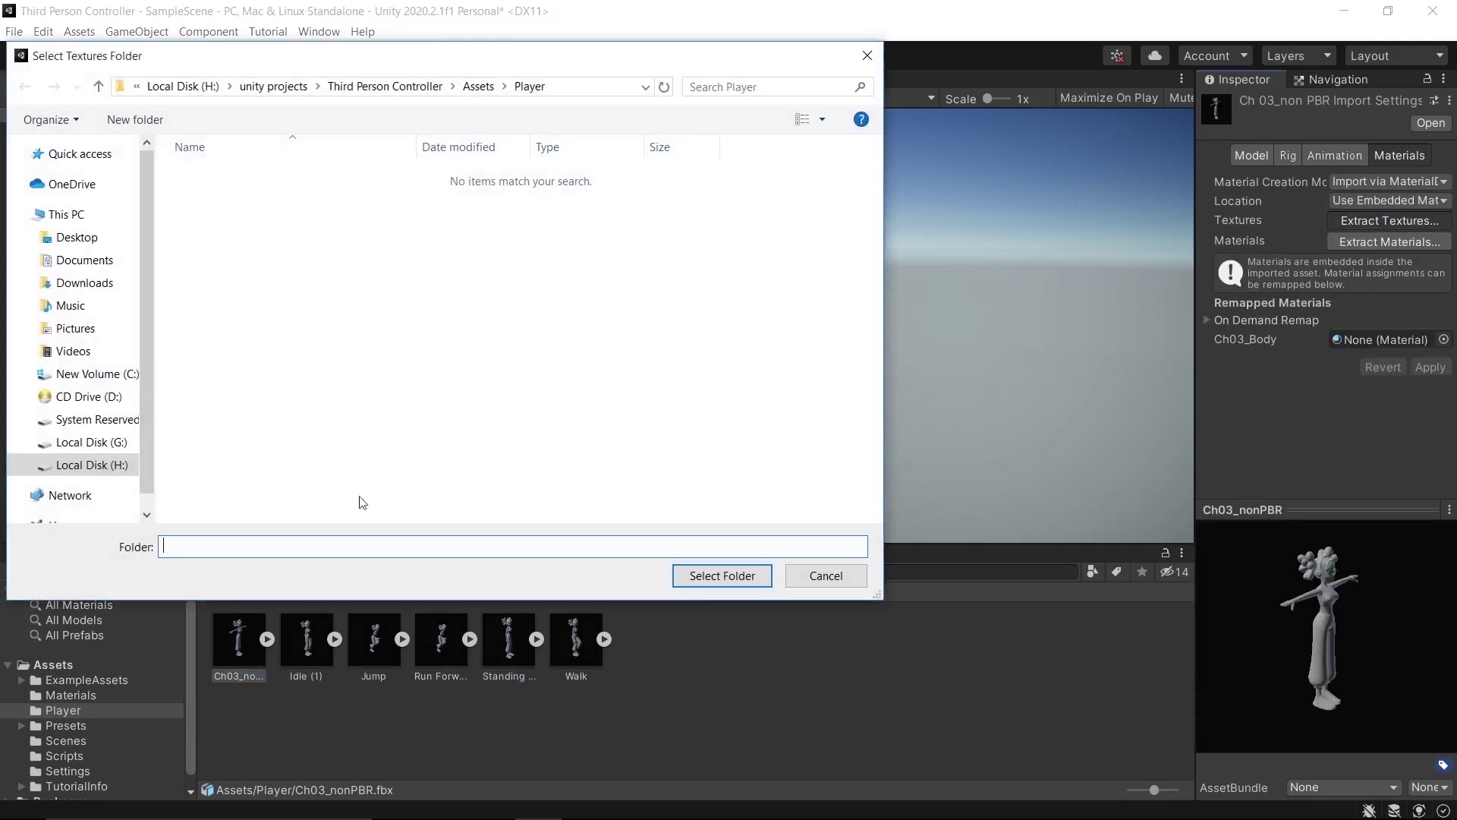
right_click(272, 208)
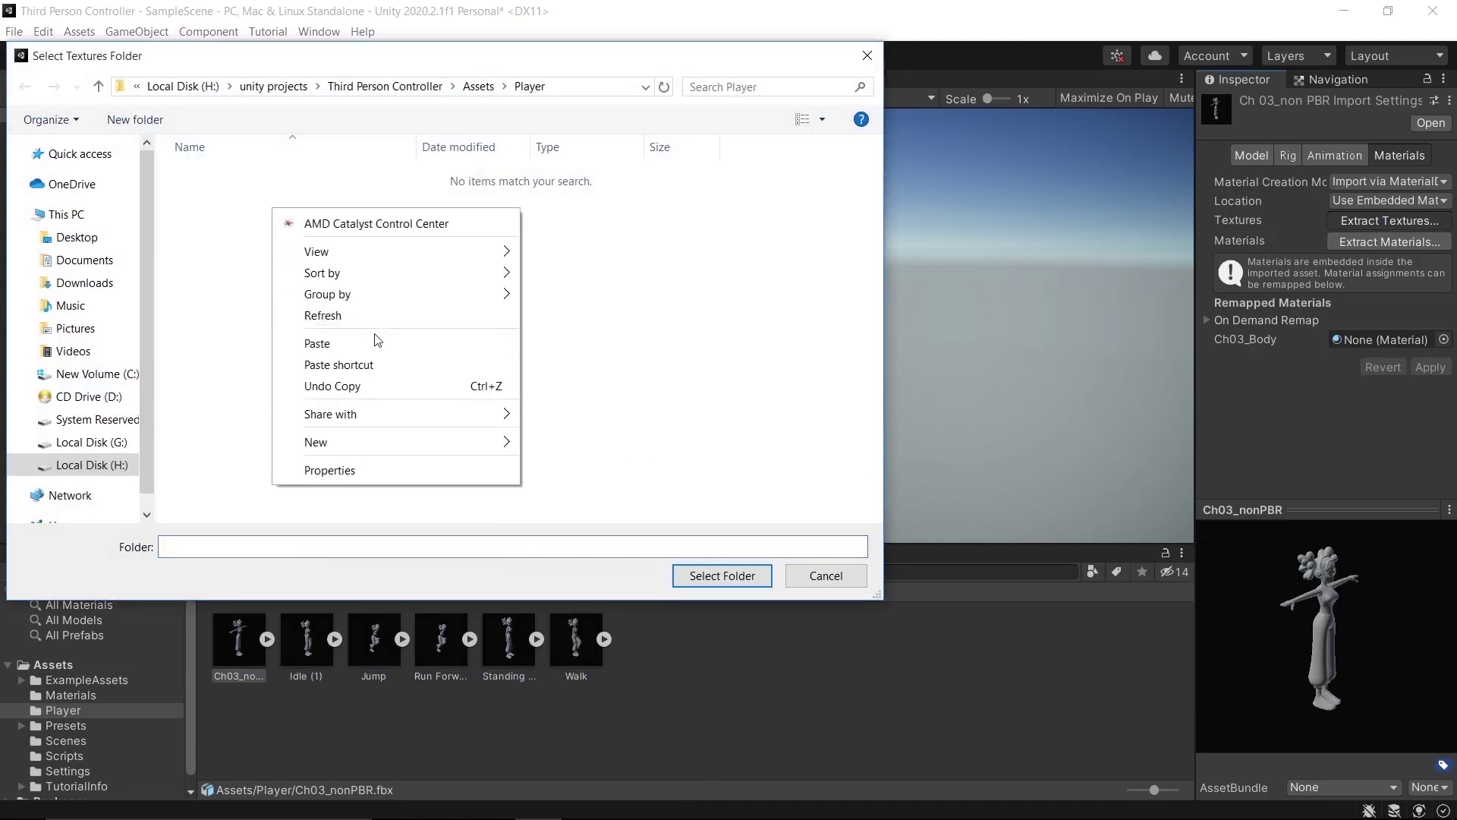
mouse_move(360, 444)
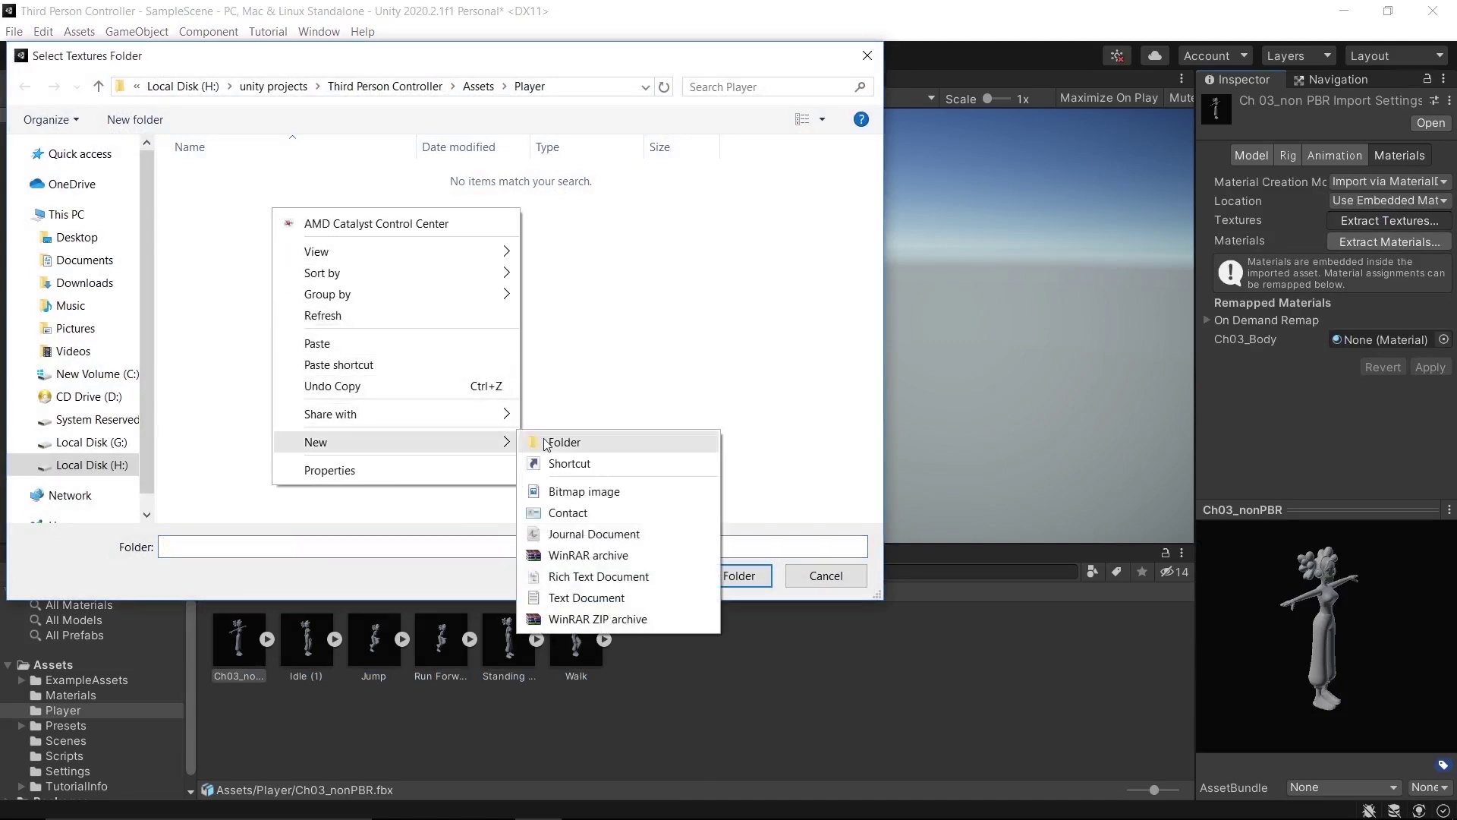
left_click(561, 443)
type("Textures")
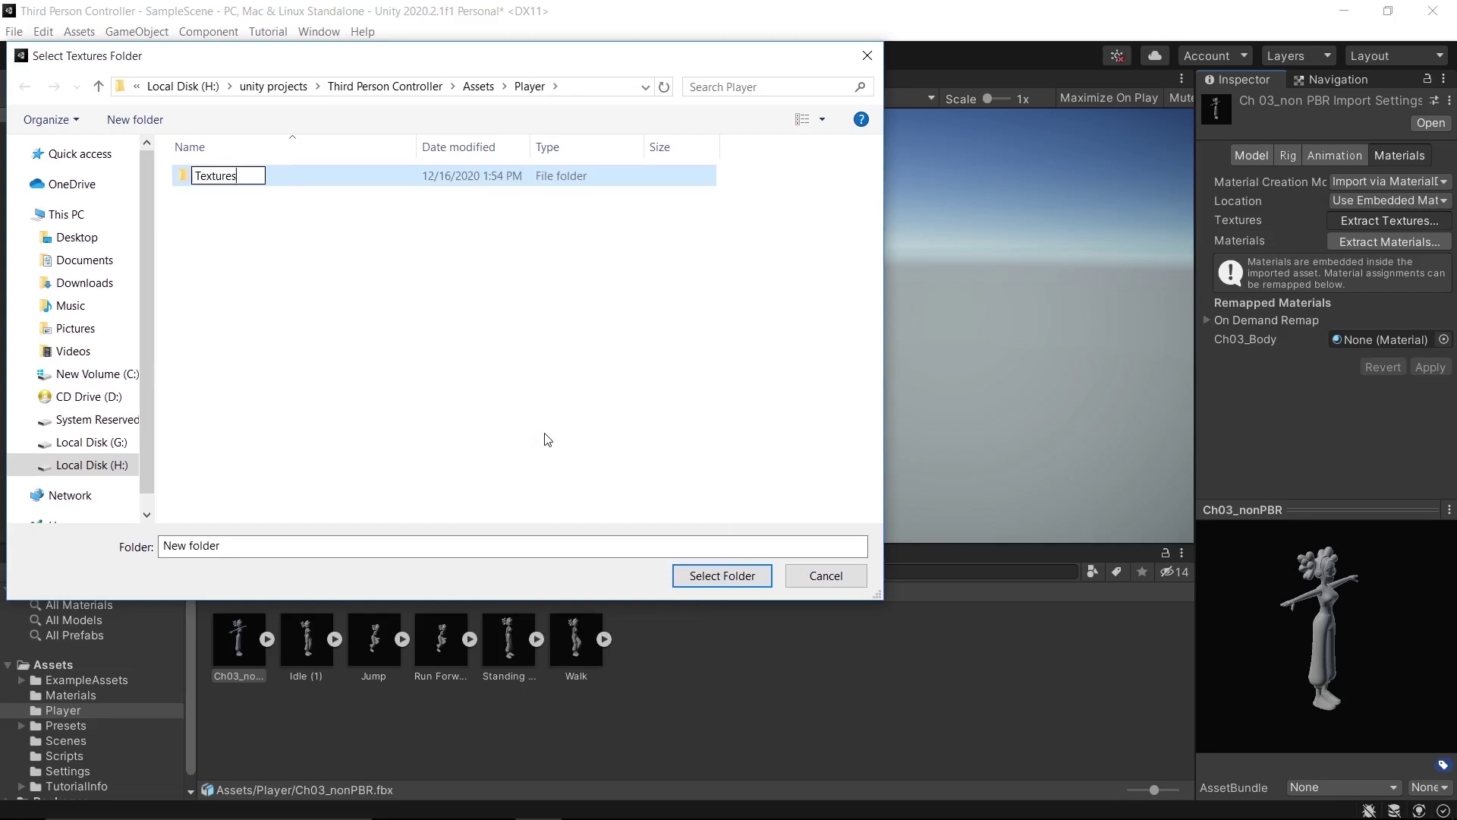
key("Return")
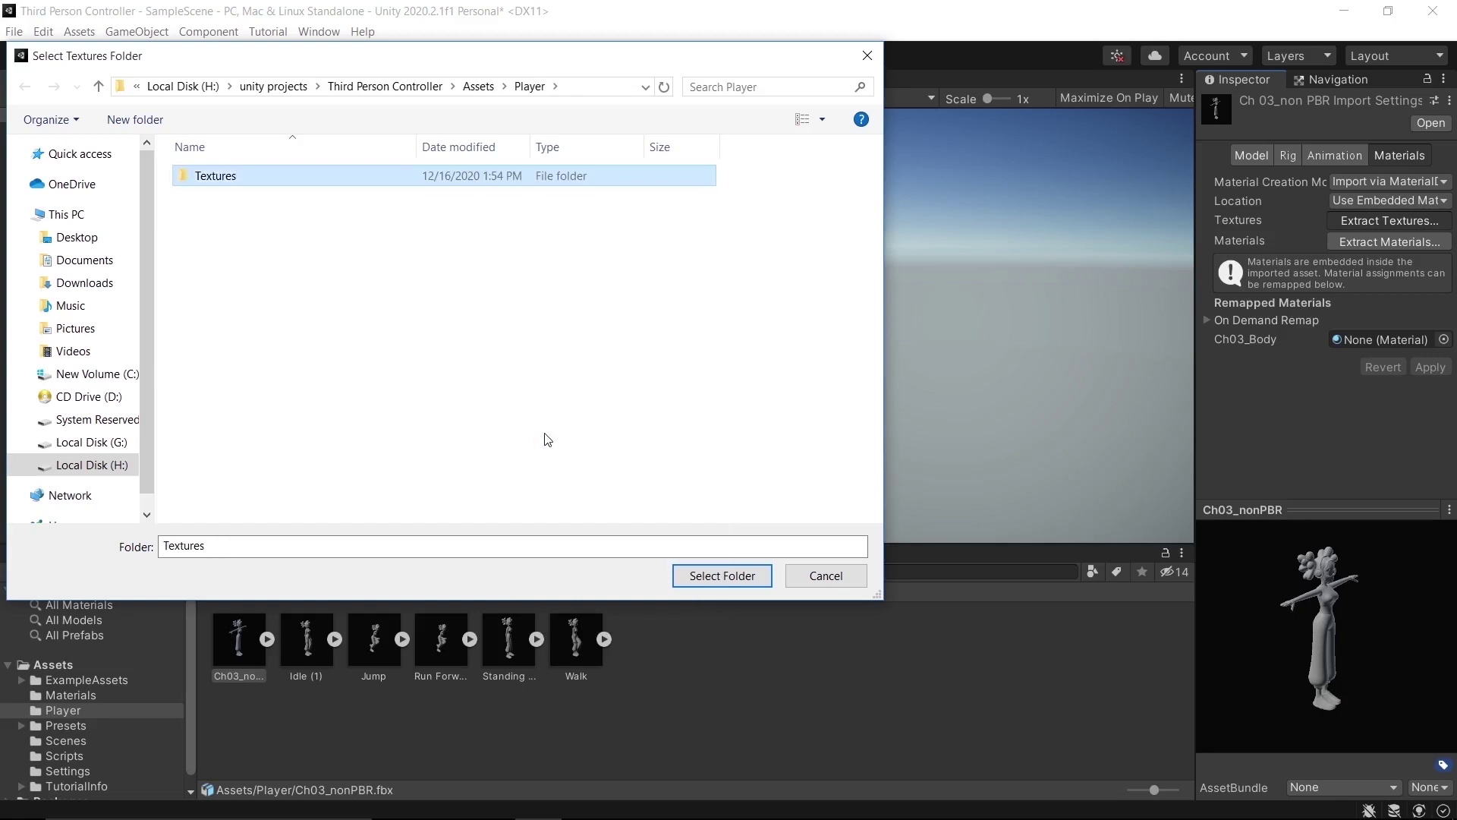
left_click(681, 579)
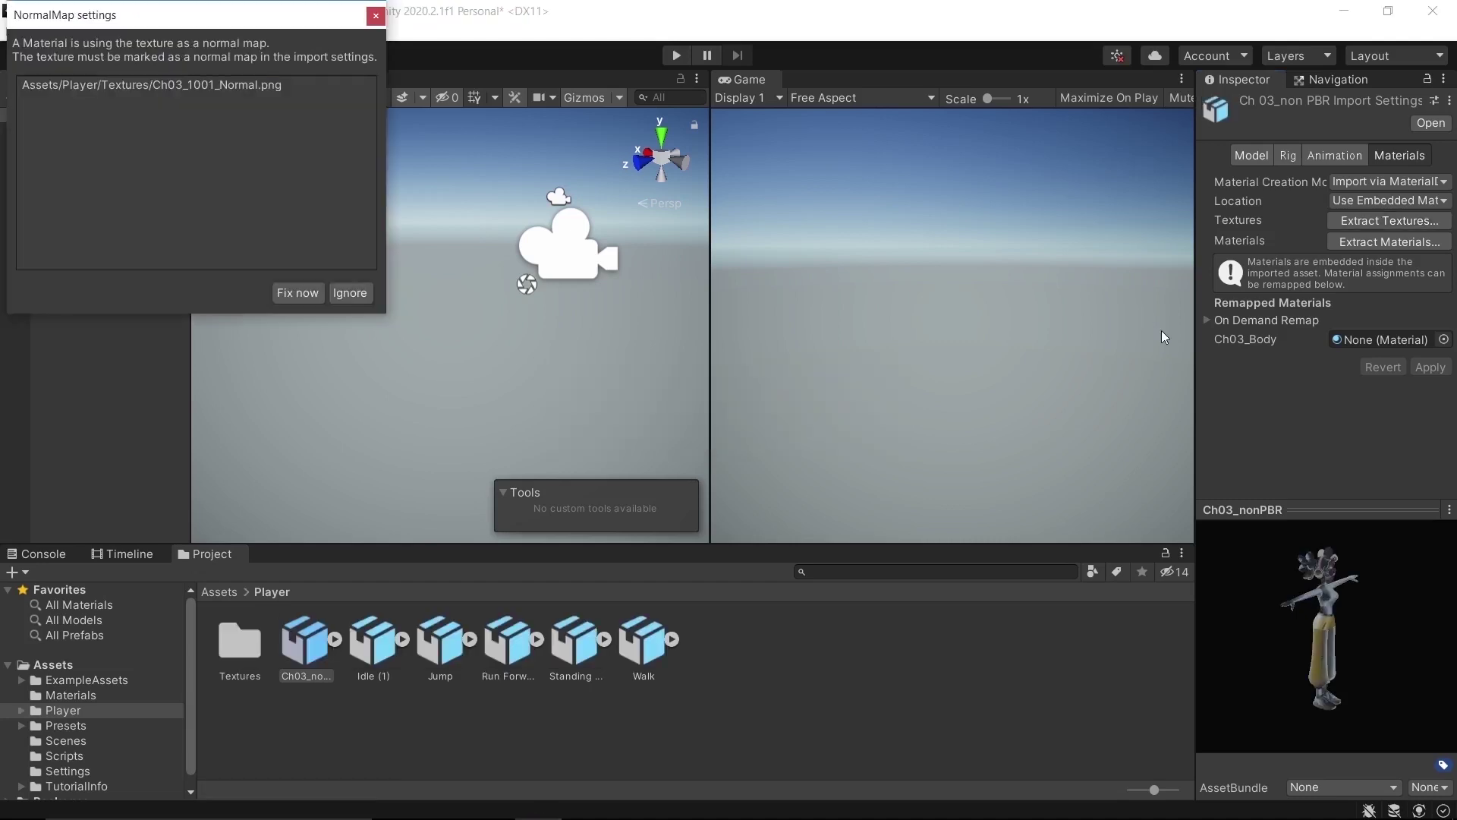
left_click(297, 293)
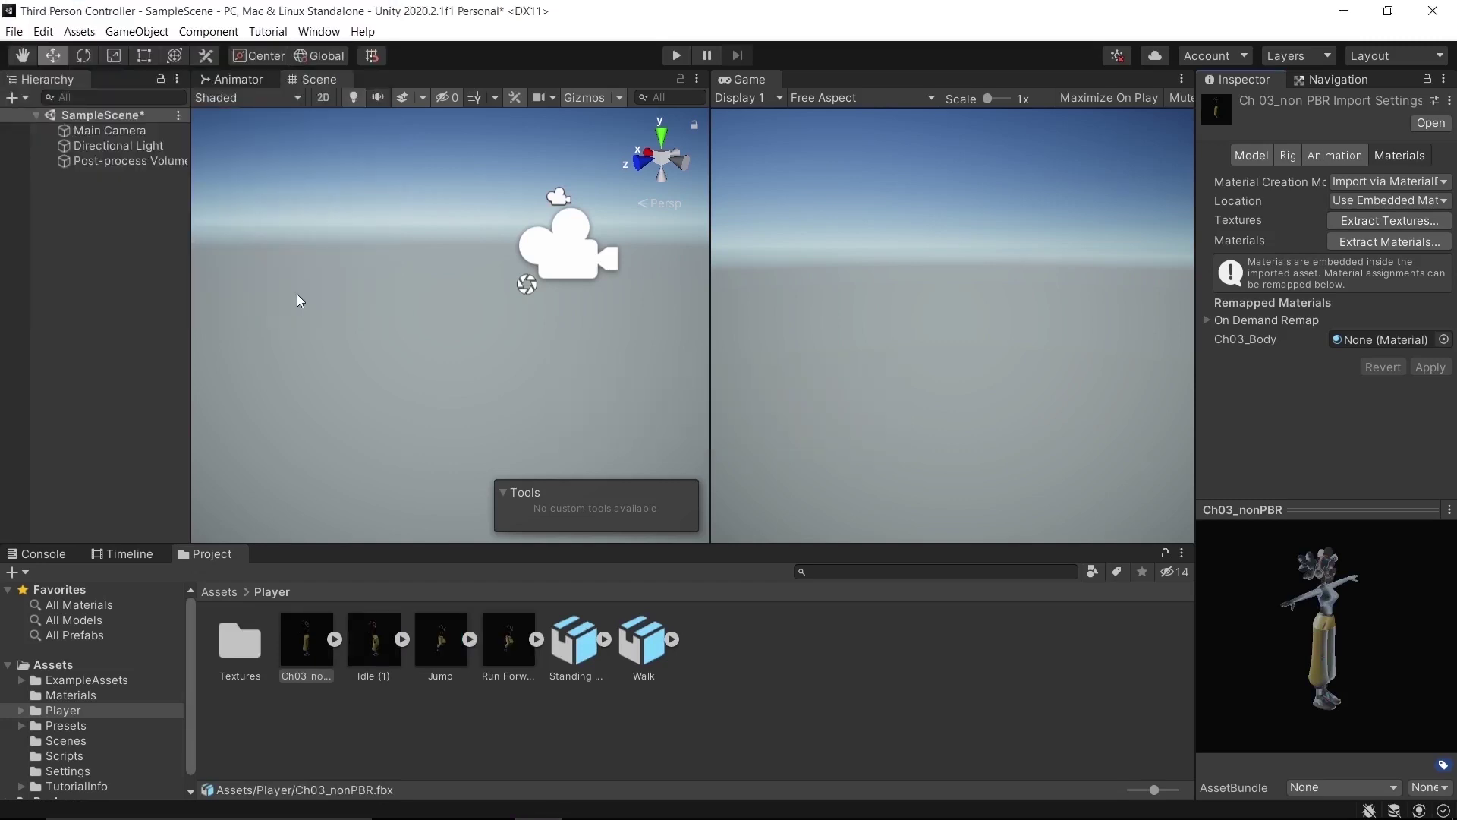
Extract Ch03_nonPBR's materials into the Textures folder.
left_click(1374, 242)
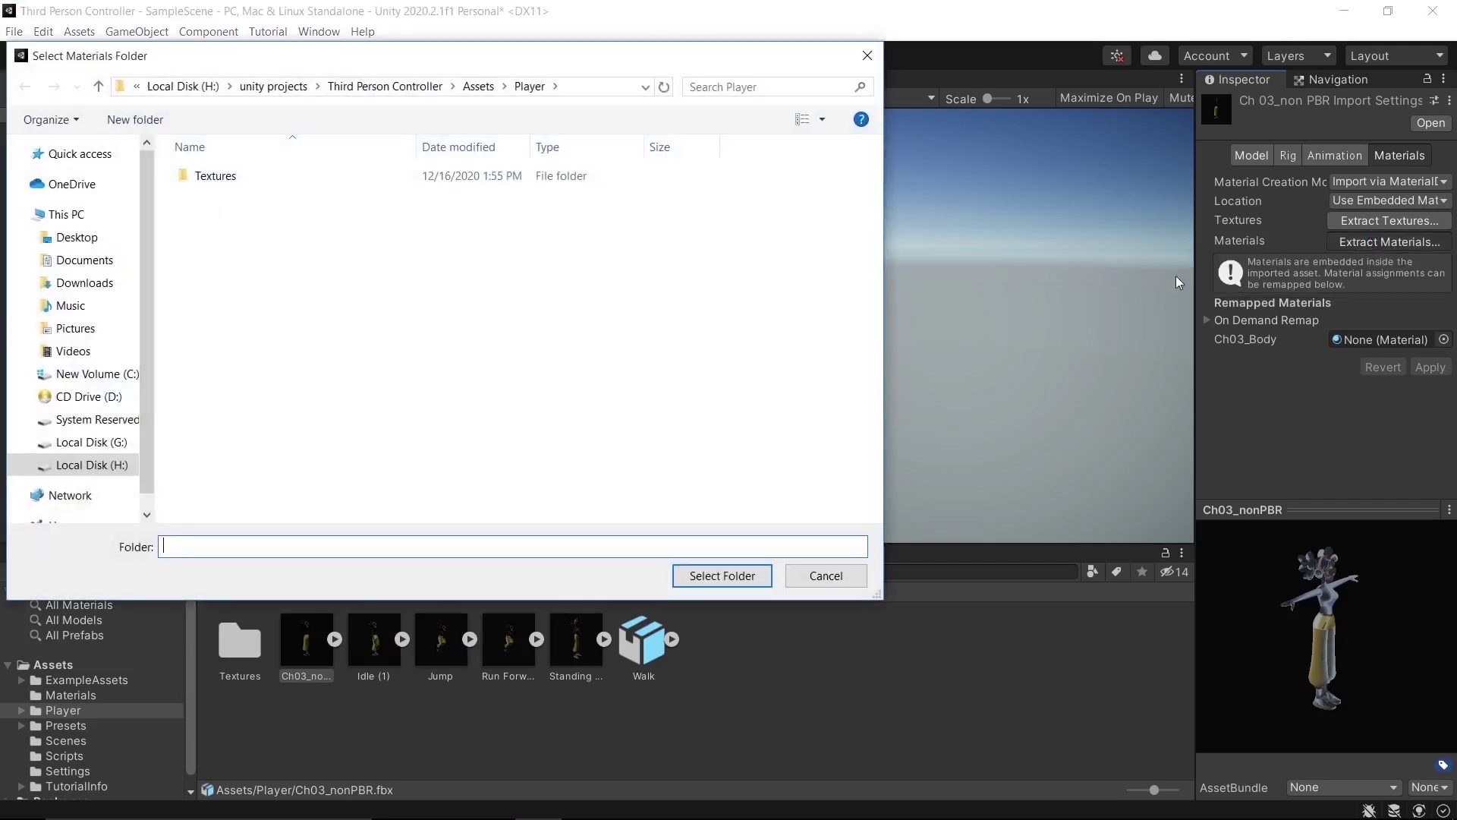
left_click(296, 186)
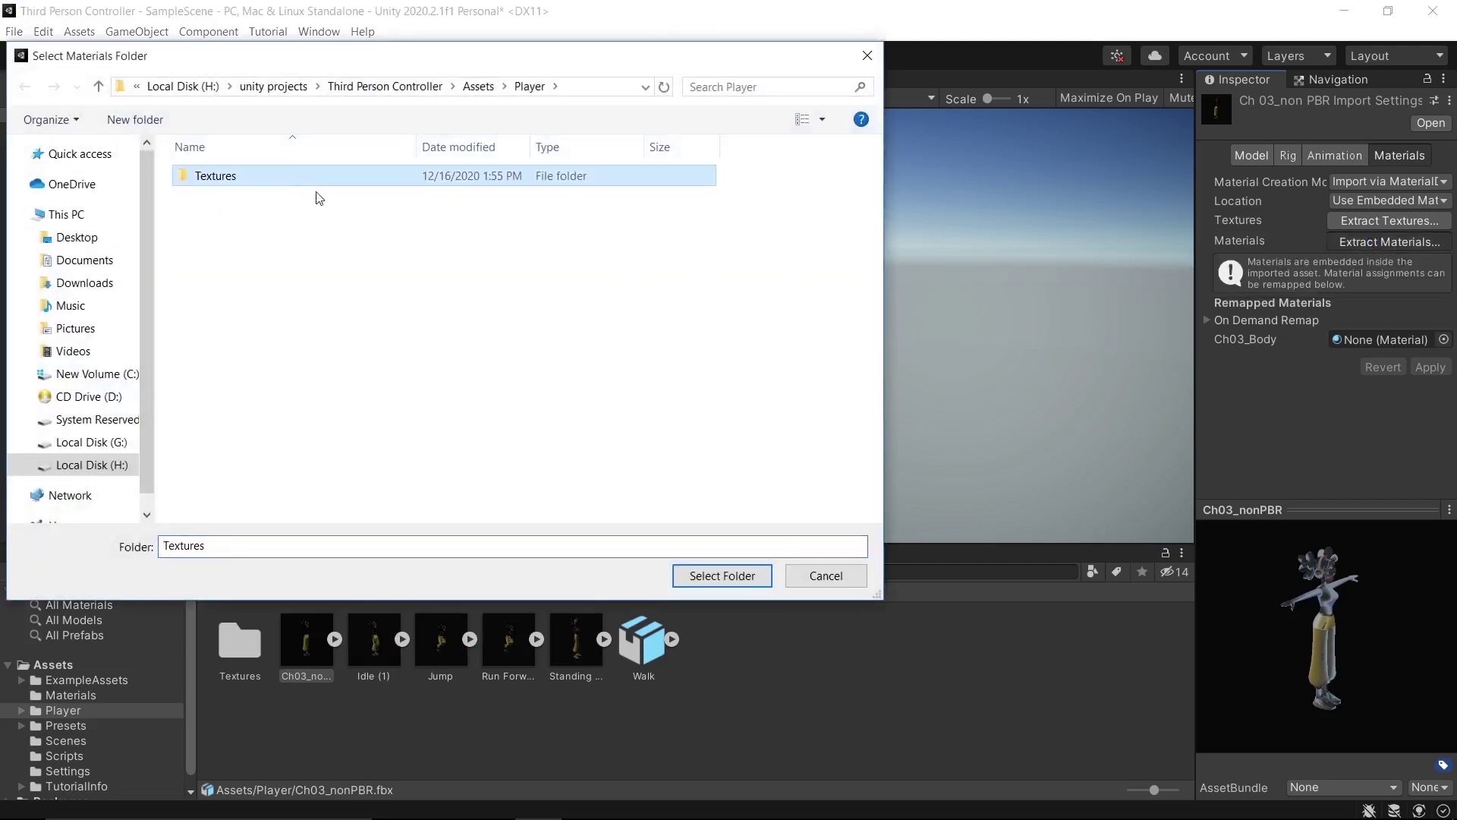
left_click(728, 575)
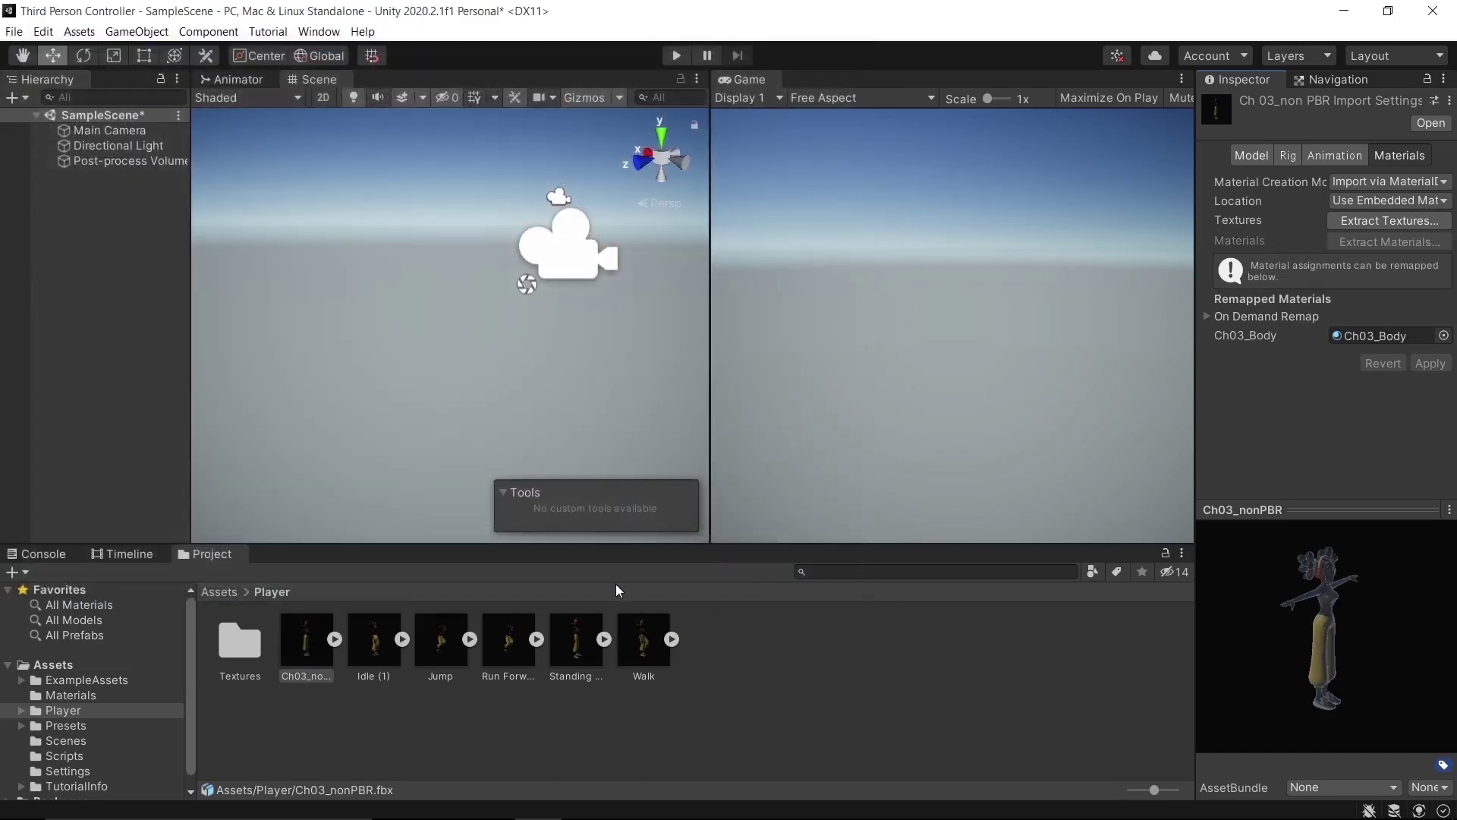
Add a 3D Plane, reset its Transform to the origin, and rename it Ground.
right_click(84, 227)
mouse_move(203, 439)
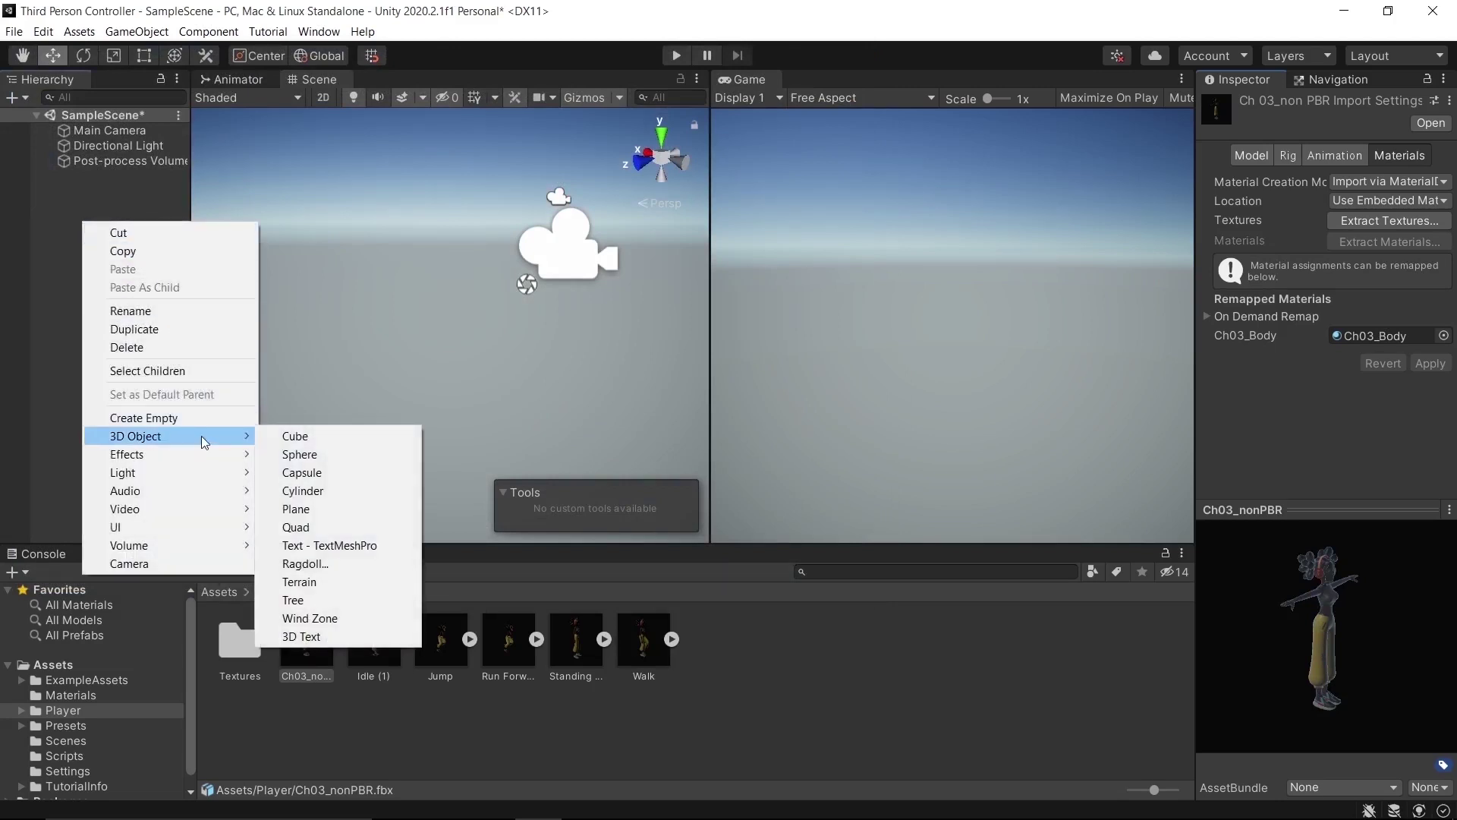
left_click(294, 509)
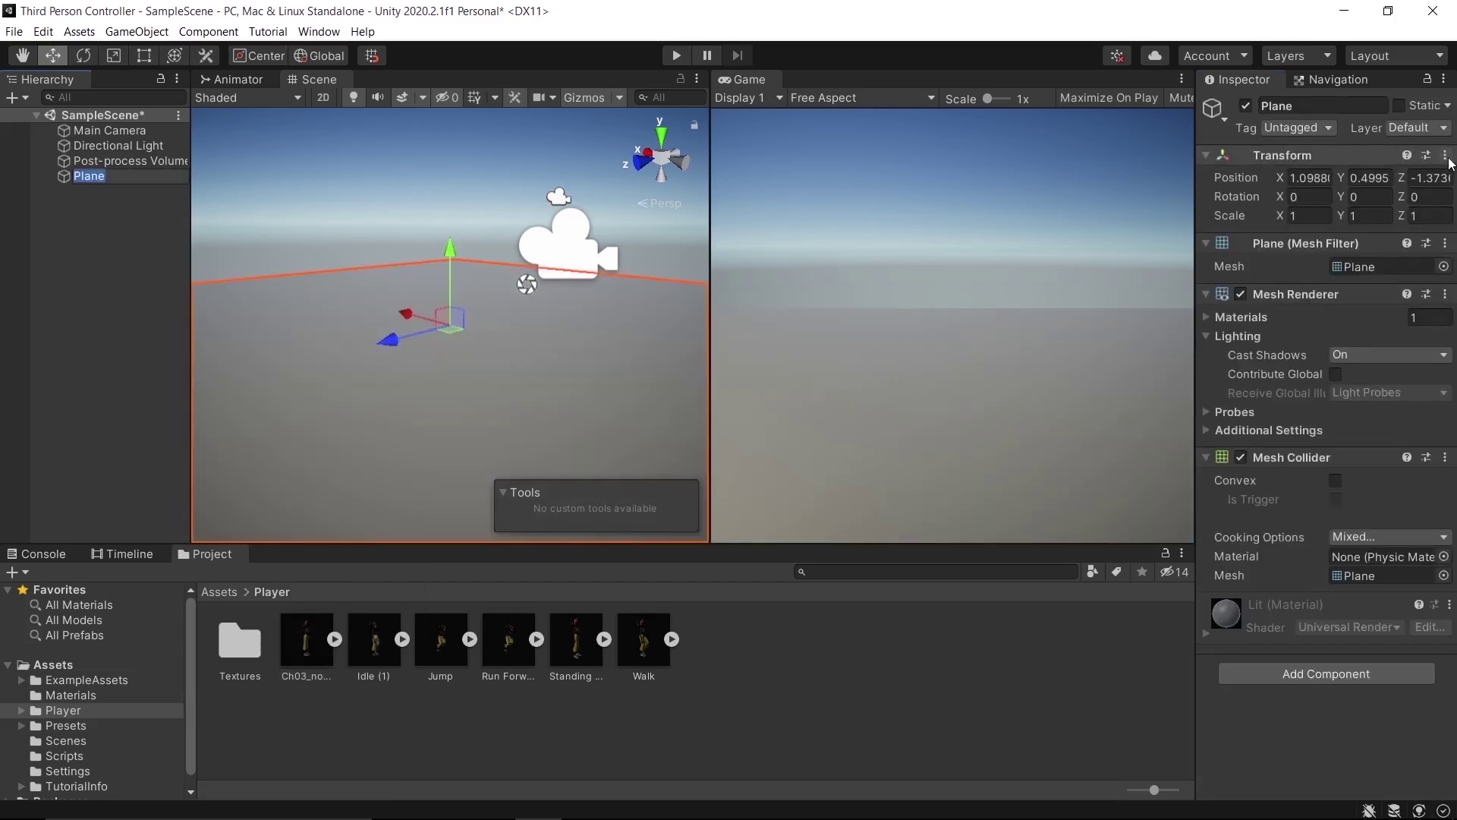
left_click(1445, 156)
left_click(1298, 173)
left_click(1323, 106)
type("Ground")
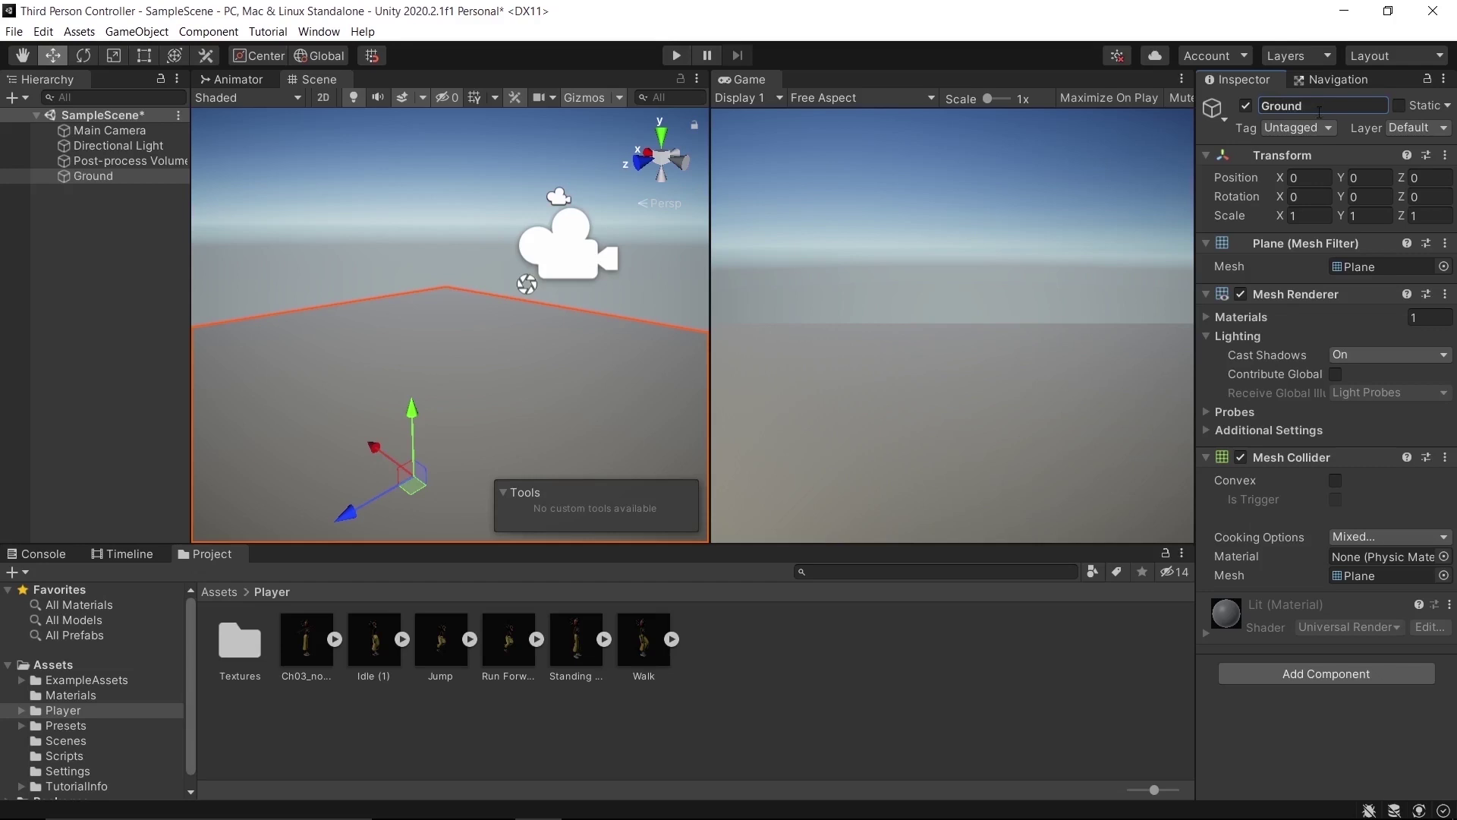
Create a new material named Ground in the Assets root folder.
left_click(220, 591)
right_click(872, 645)
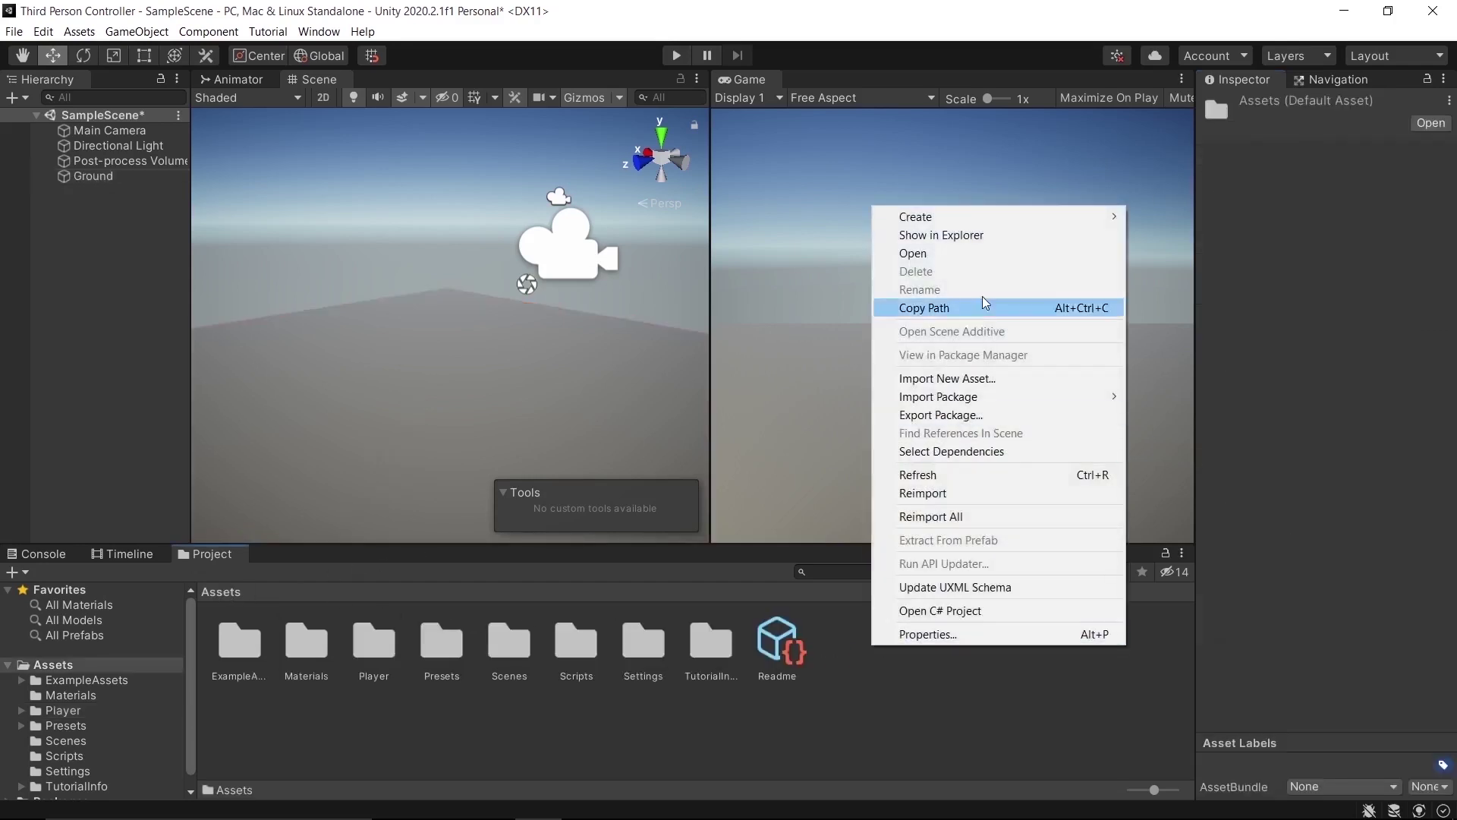
mouse_move(1014, 216)
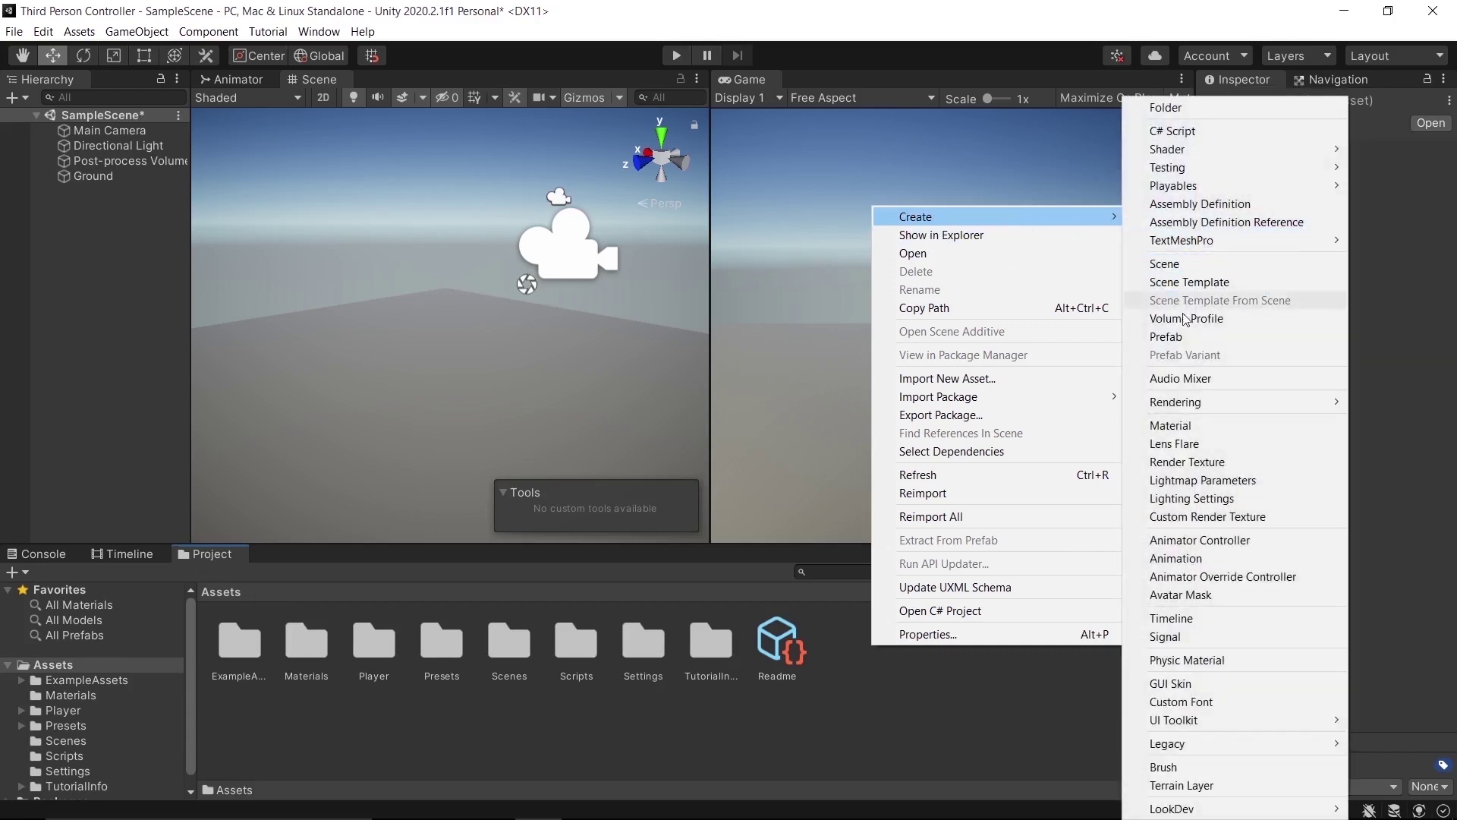
left_click(1199, 426)
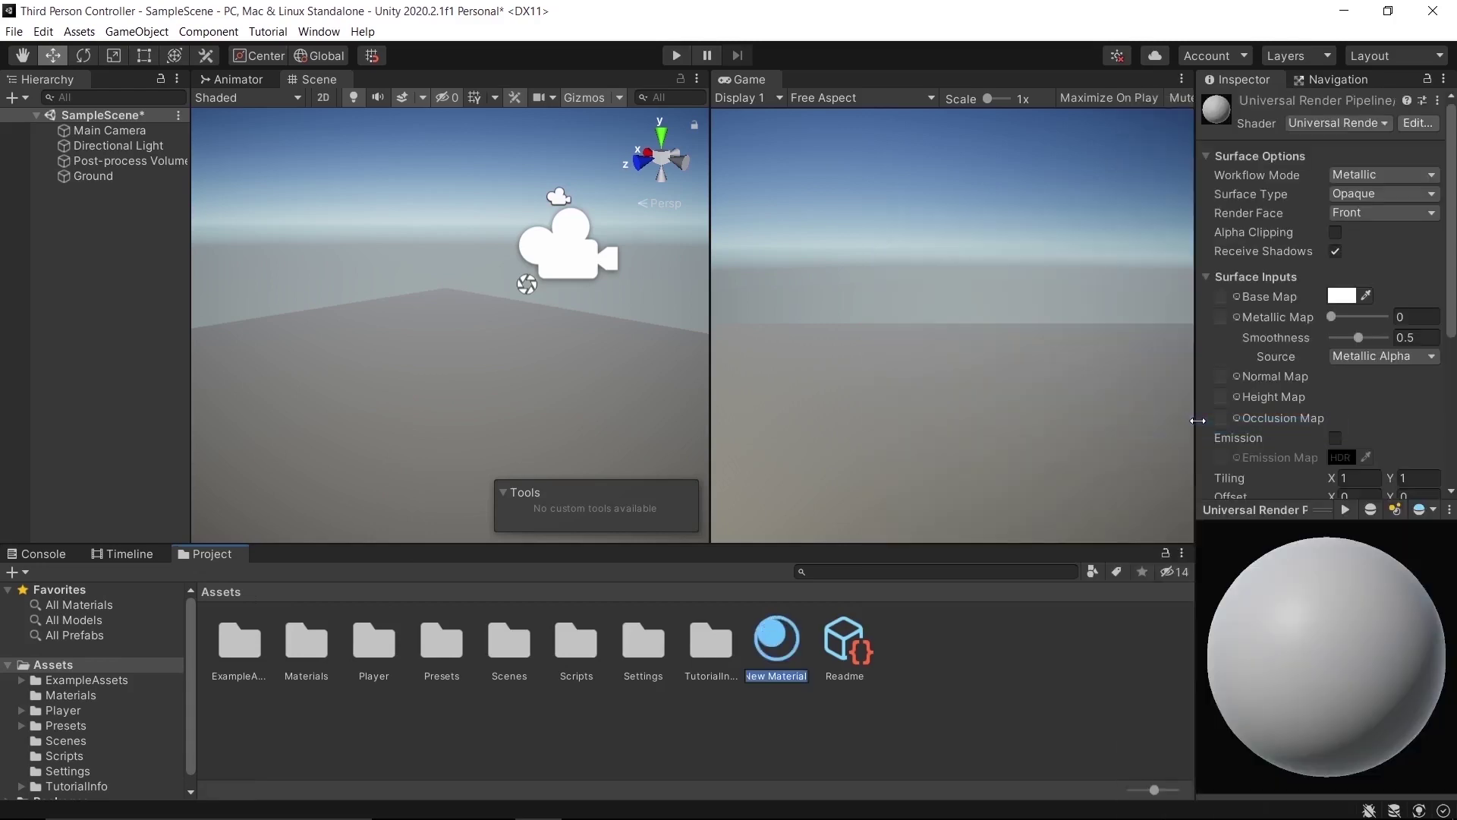
type("Ground")
key("Return")
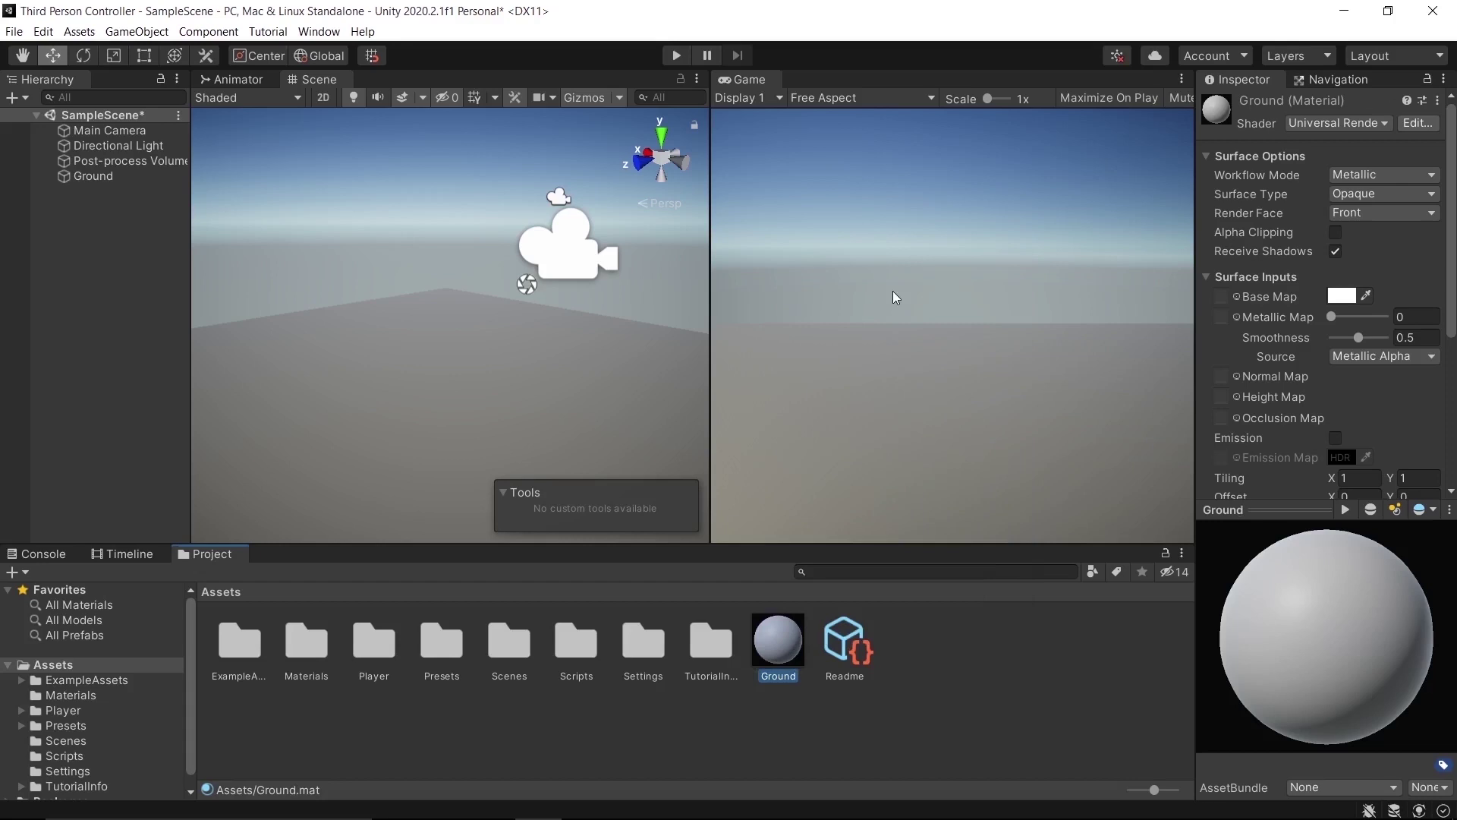
Set the material's base colour to orange (FF7F00) and apply it to the plane.
left_click(1340, 295)
left_click(1417, 392)
left_click(1419, 401)
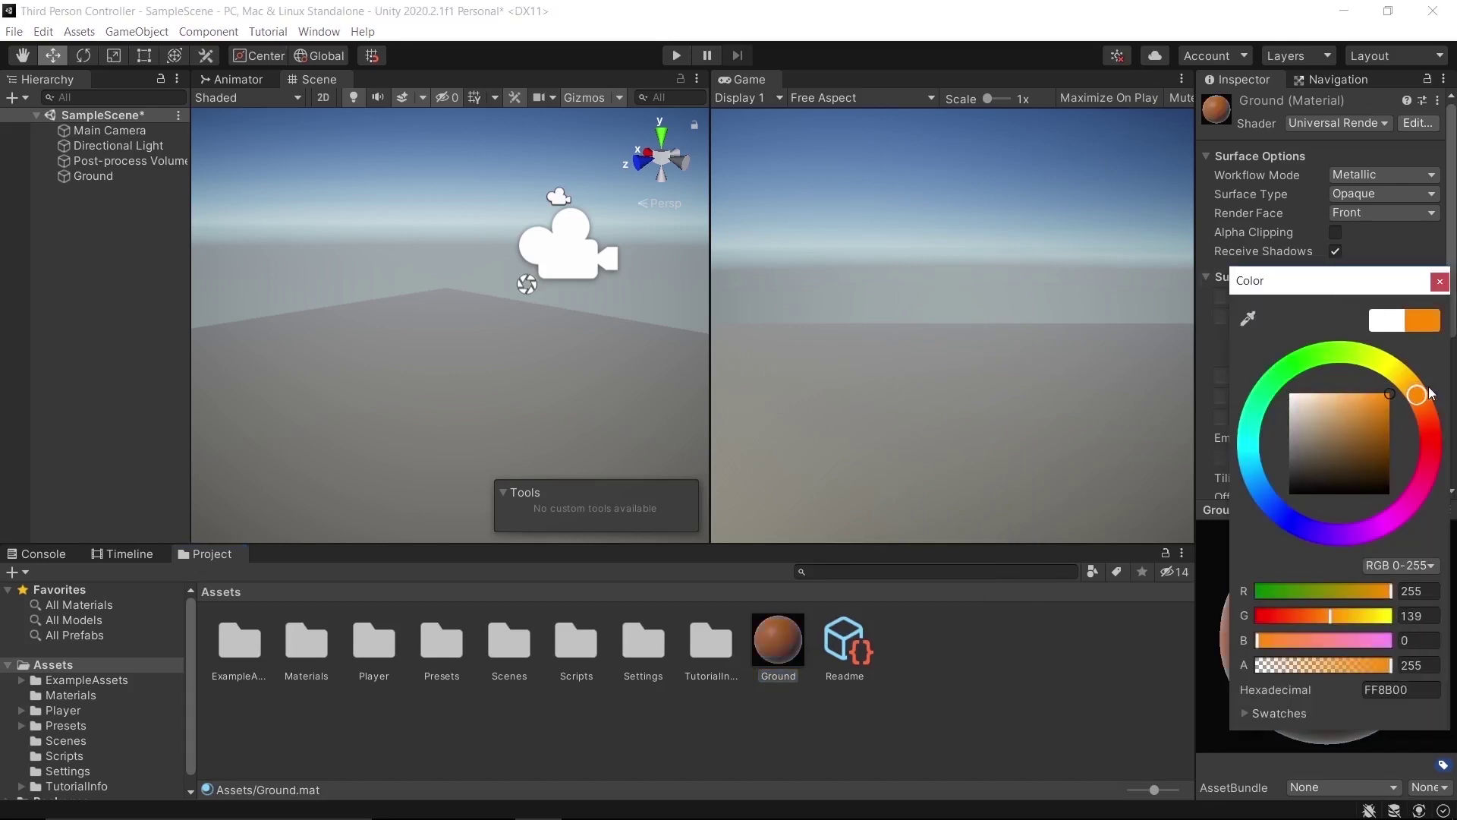
left_click_drag(1427, 406, 1422, 396)
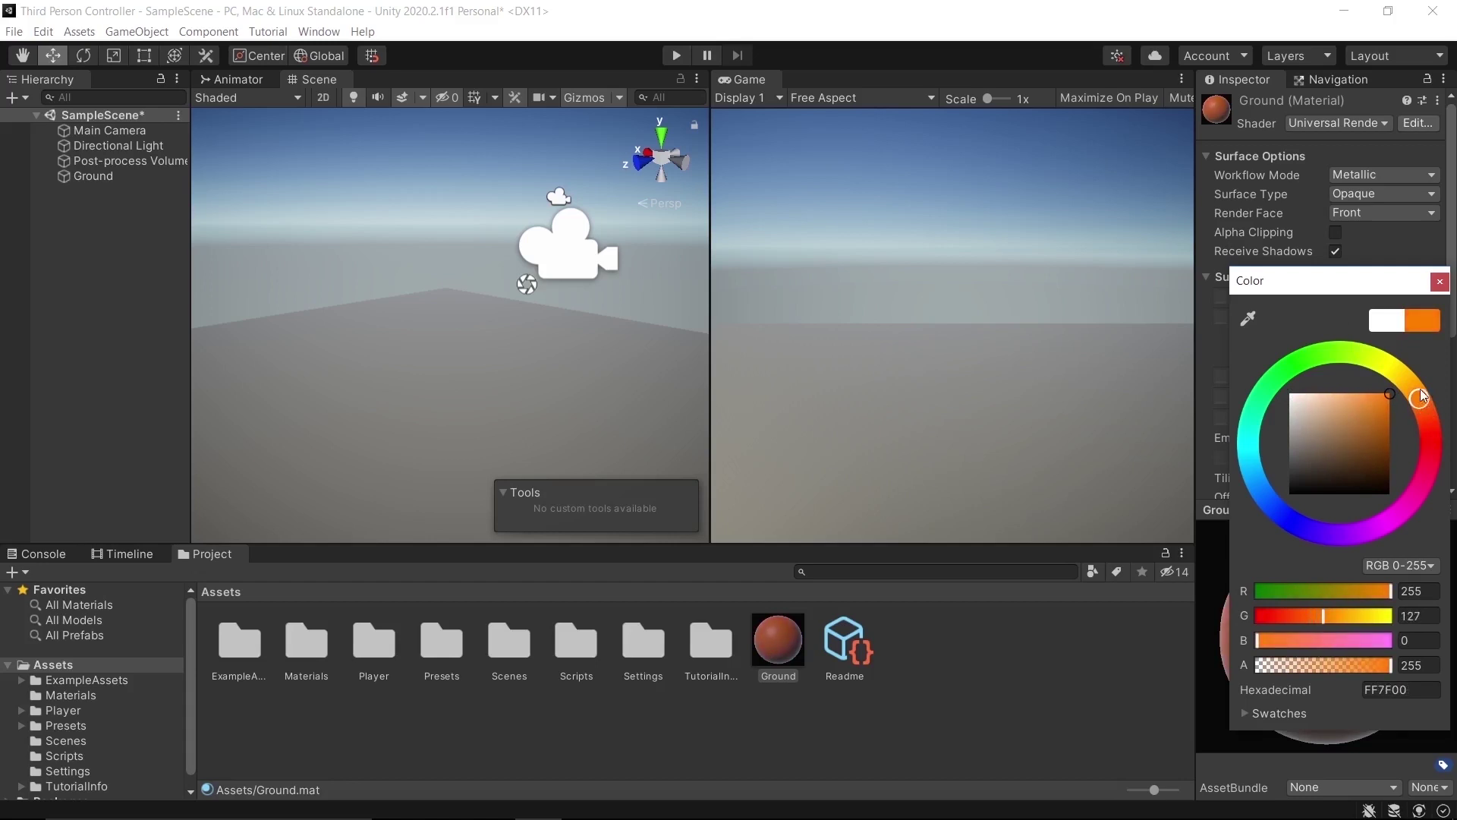
left_click(1440, 282)
left_click_drag(779, 649, 554, 409)
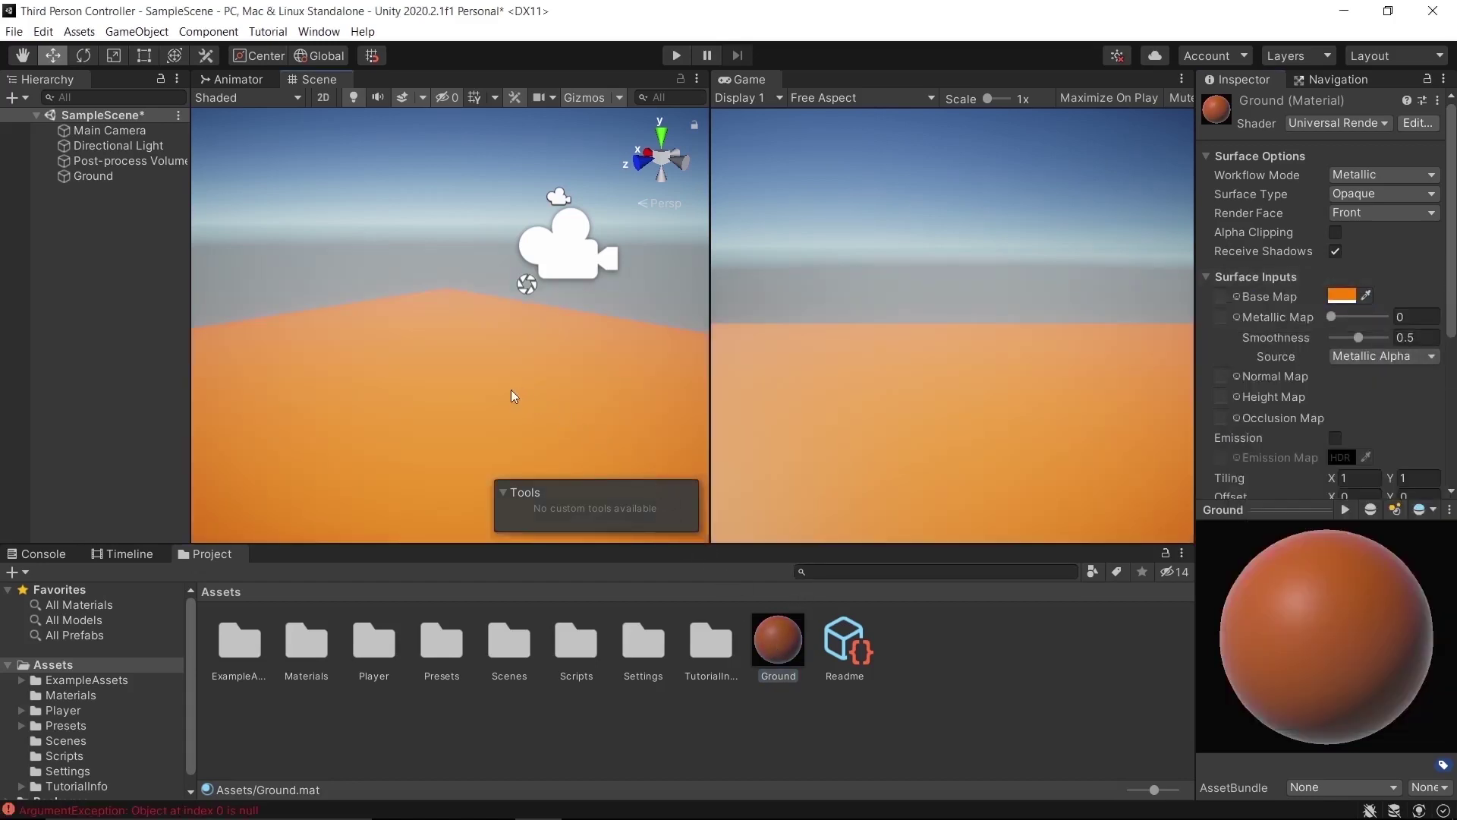
Drag Ch03_nonPBR from the Player folder into the scene and rename it Player.
double_click(371, 639)
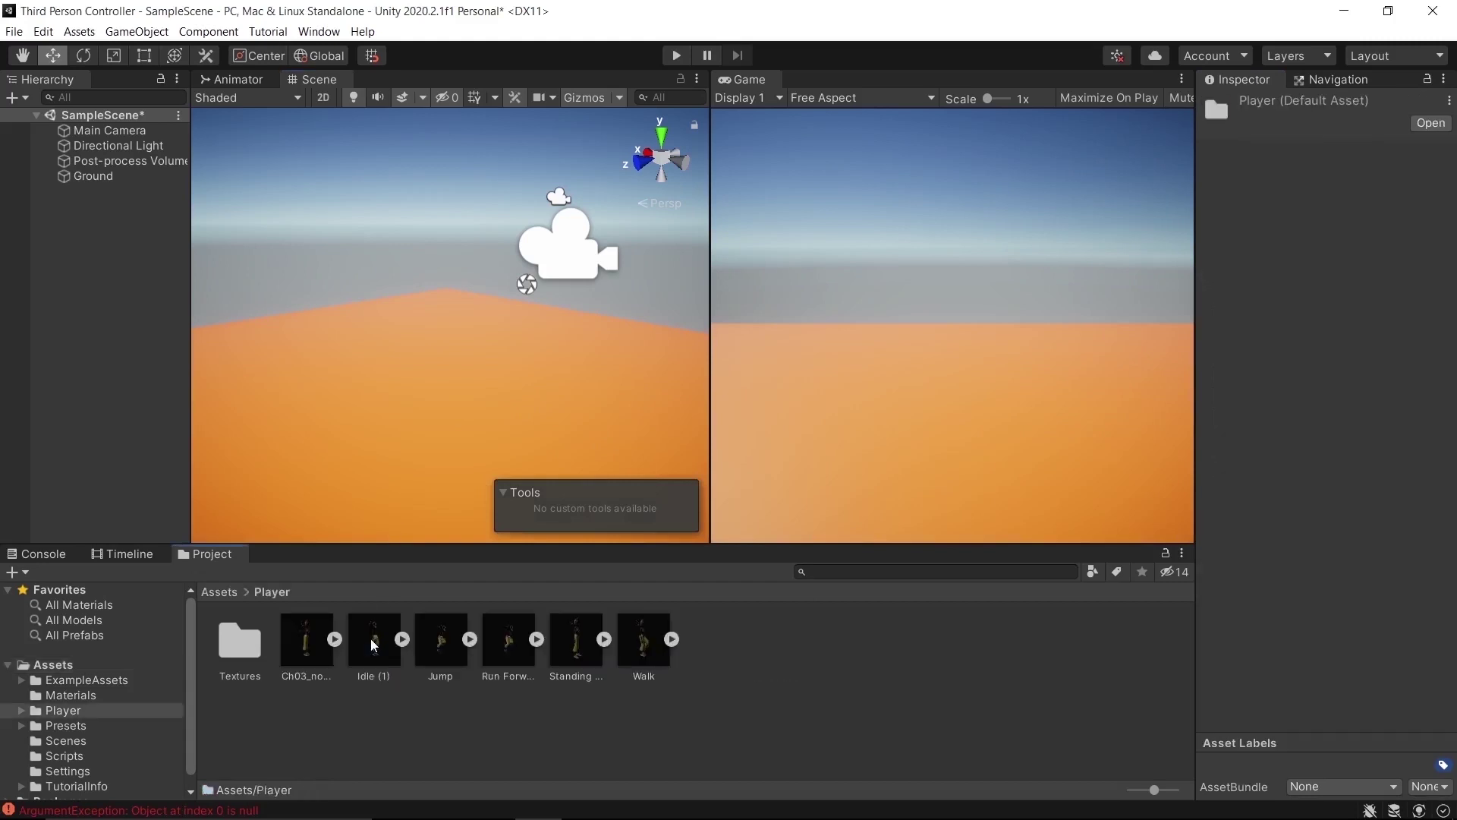
left_click_drag(304, 658, 129, 302)
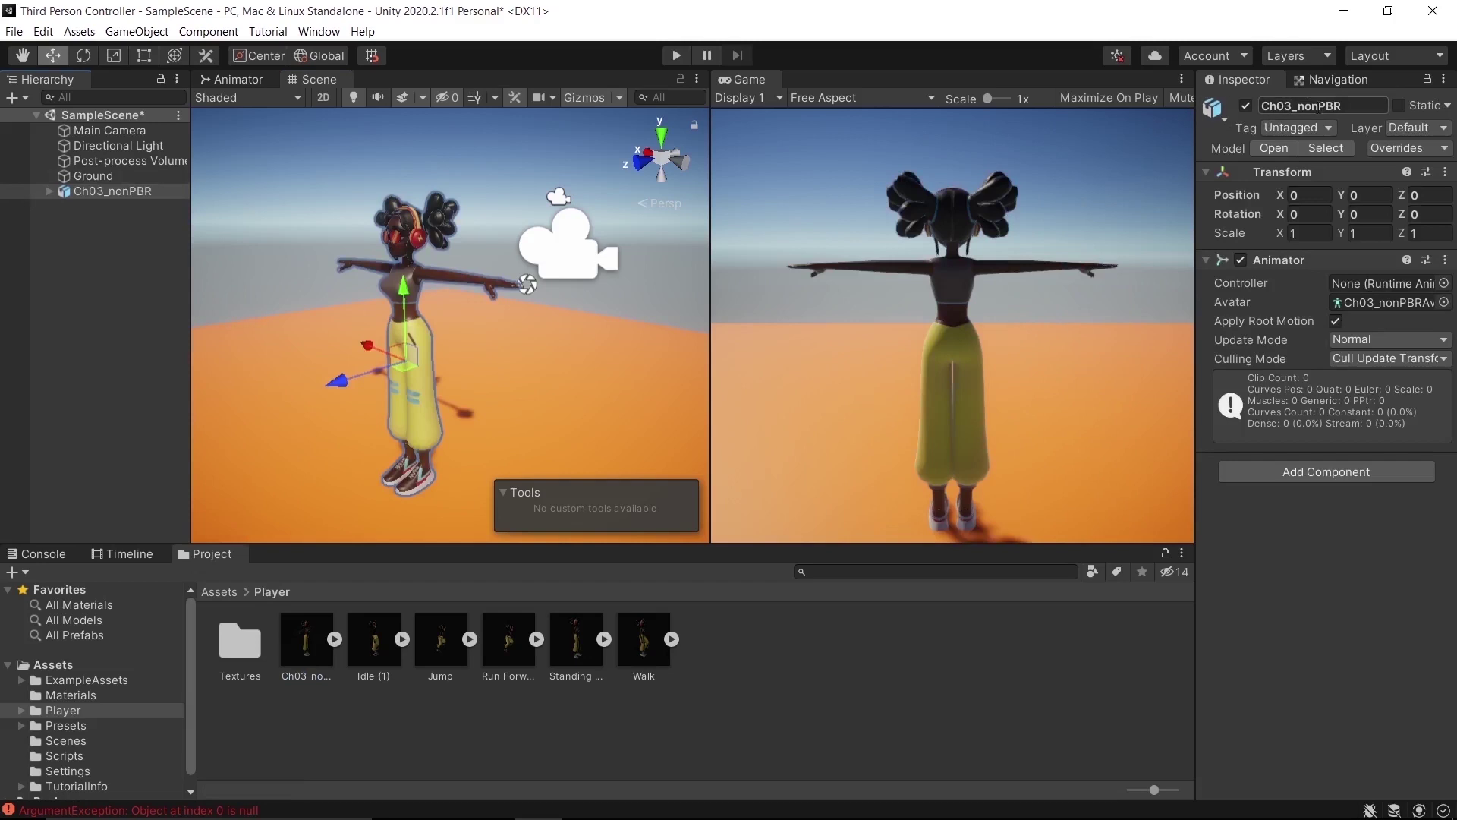
left_click(1342, 105)
type("PL")
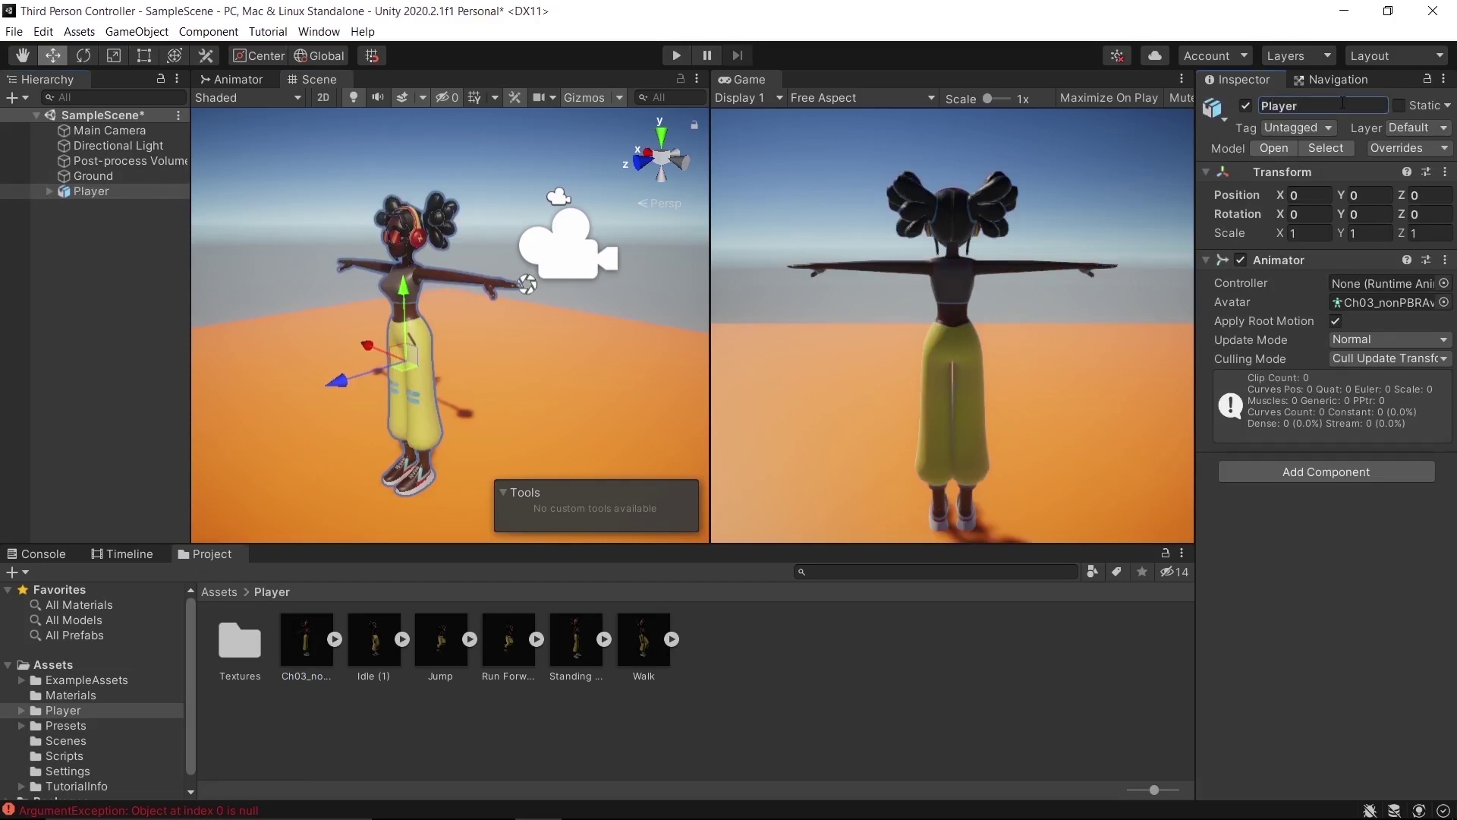
left_click(217, 591)
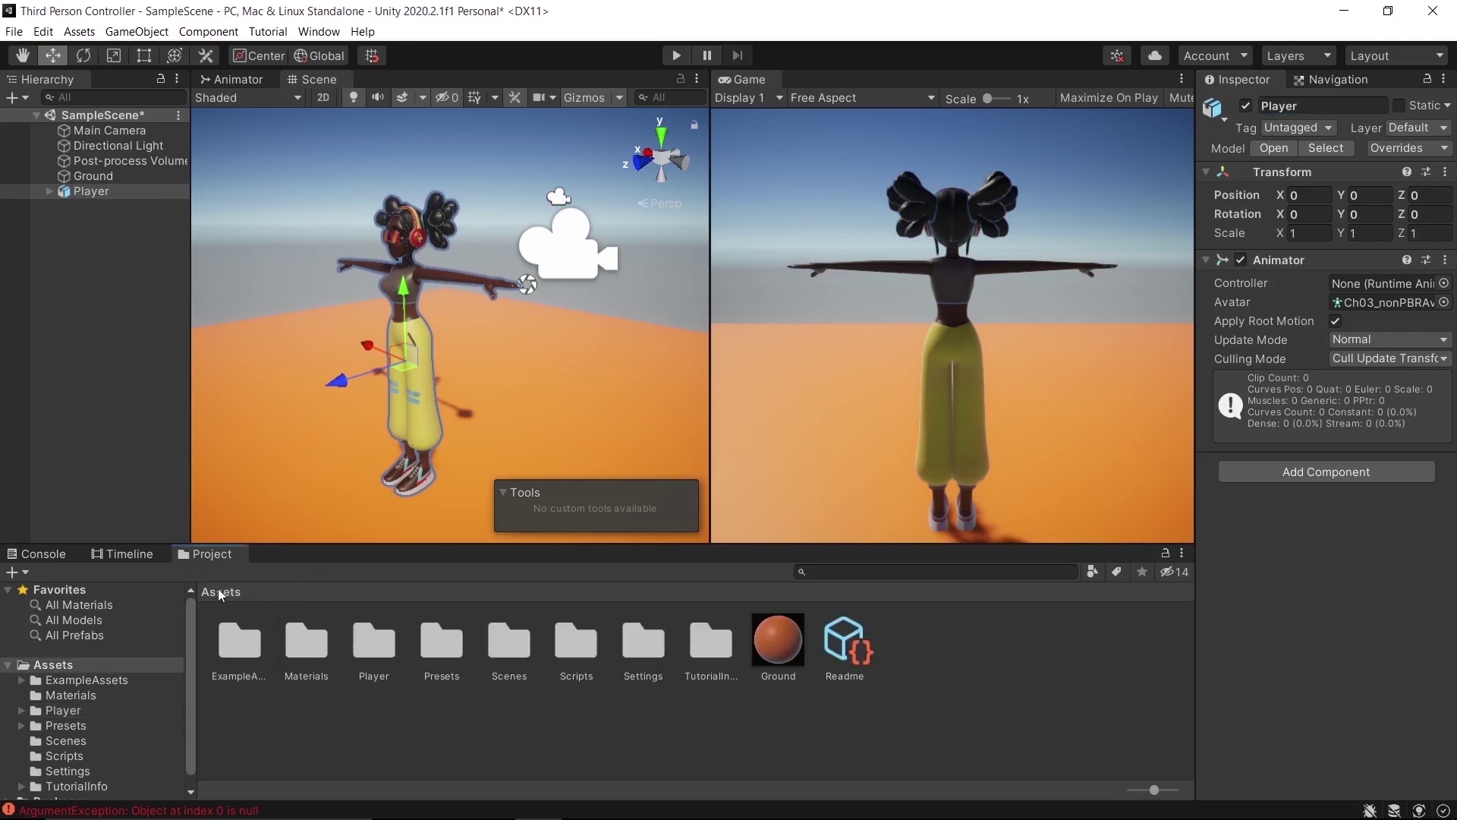
Create a new Animator Controller in Assets named Player.
right_click(934, 715)
mouse_move(1100, 285)
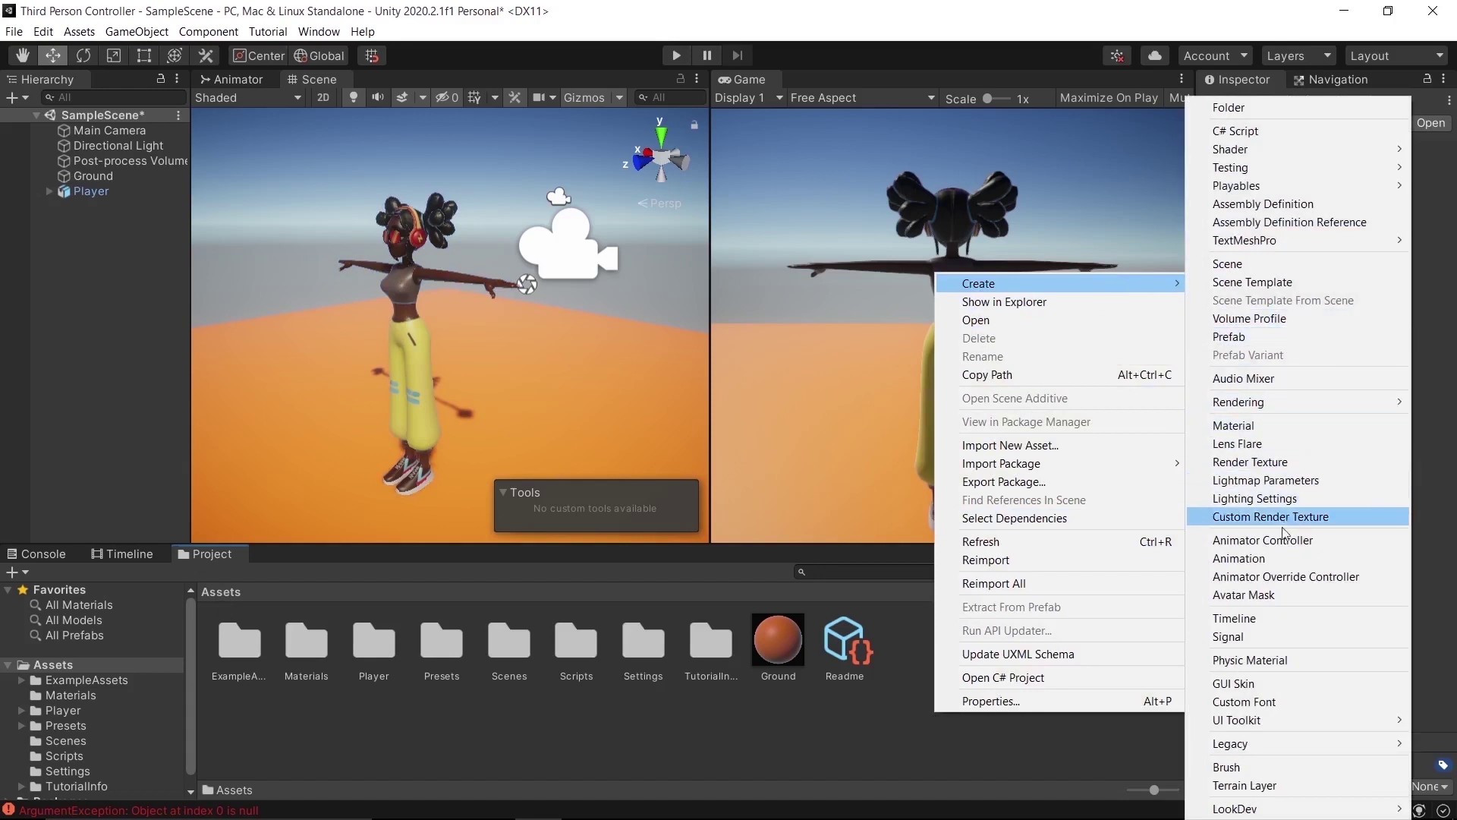
left_click(1280, 540)
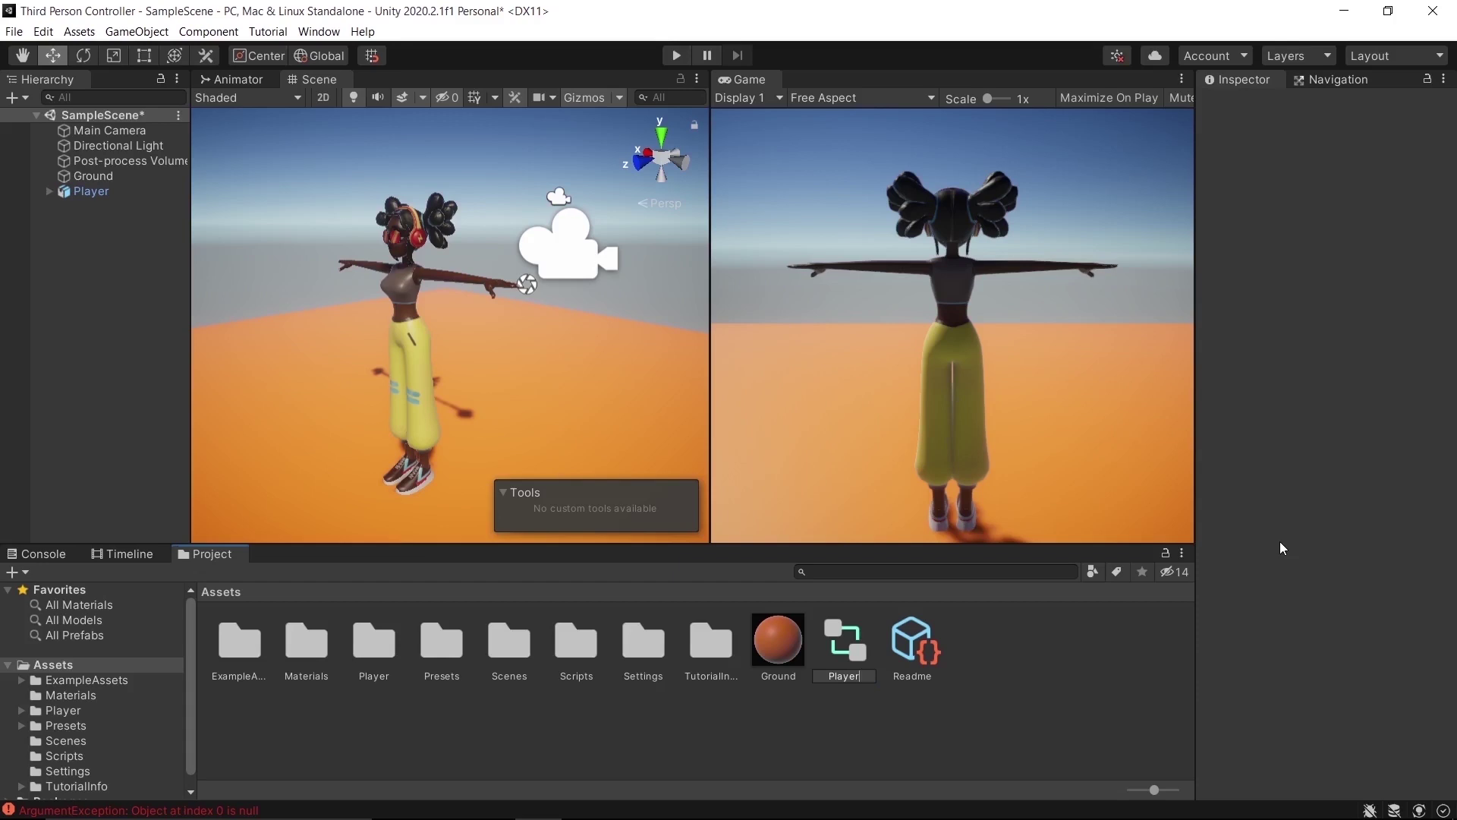
key("Return")
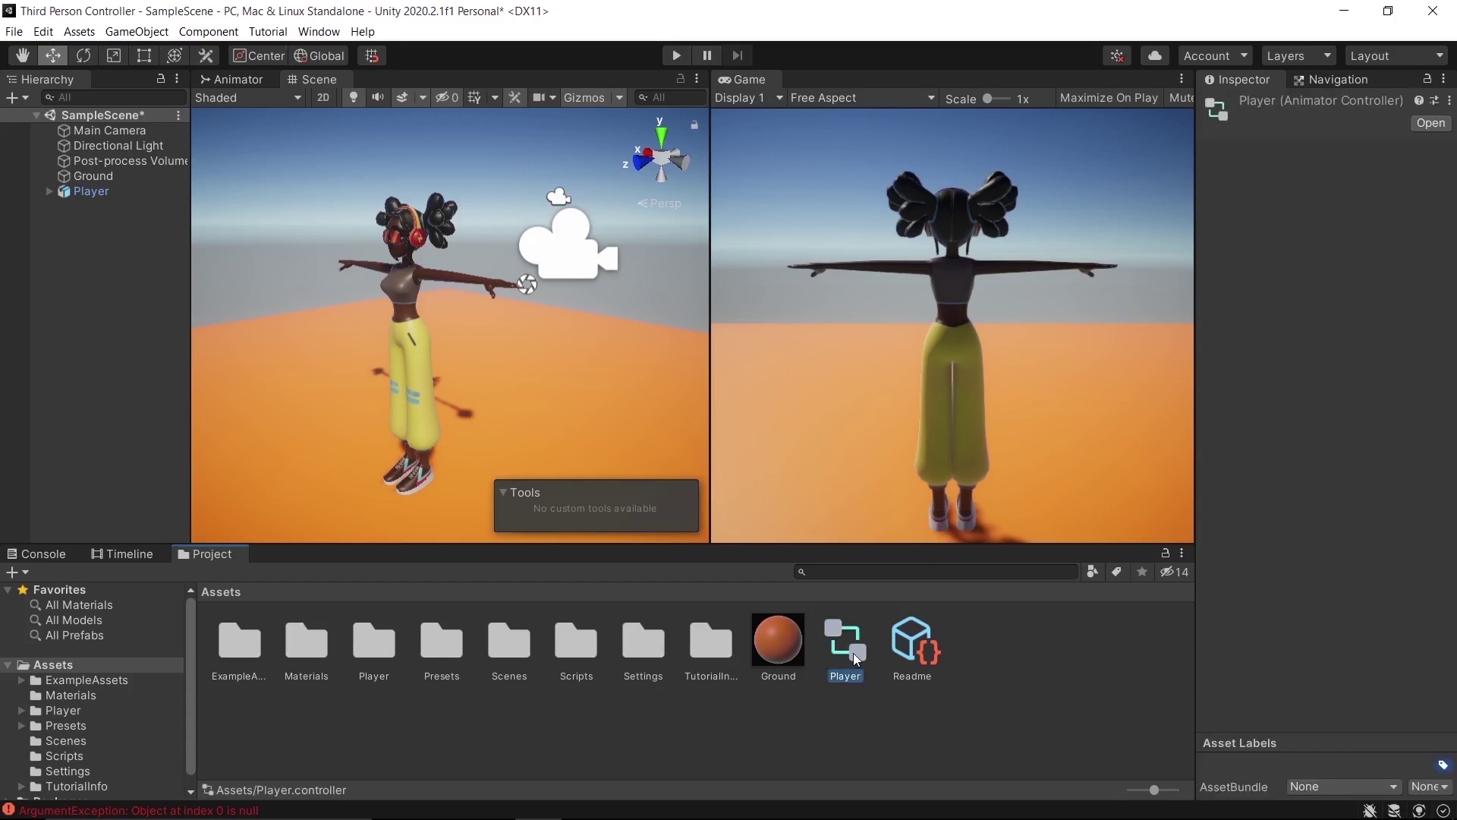
Assign the Player controller to the Player character's Animator and open its state graph.
left_click(68, 192)
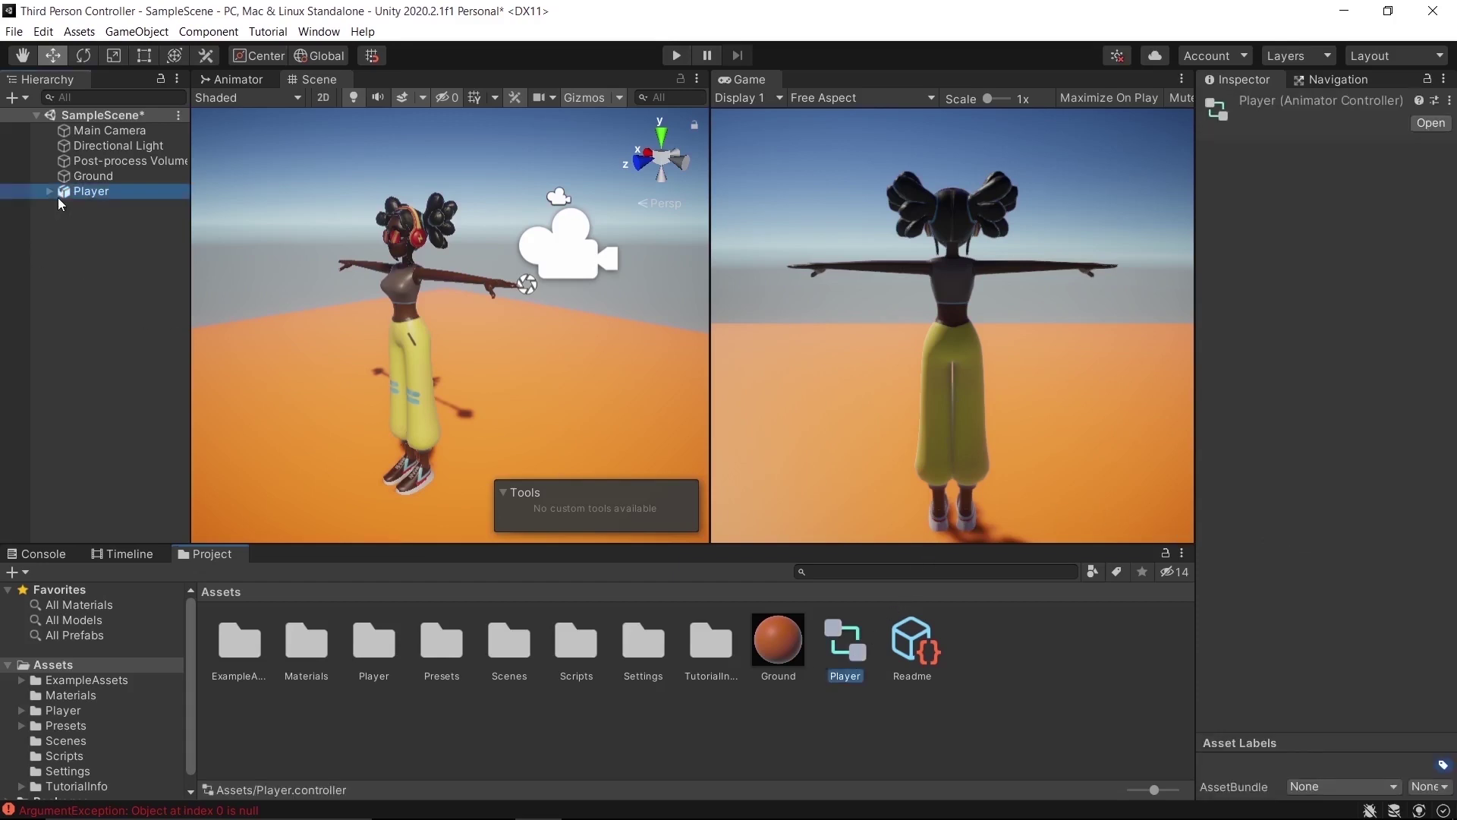
left_click_drag(845, 648, 1338, 288)
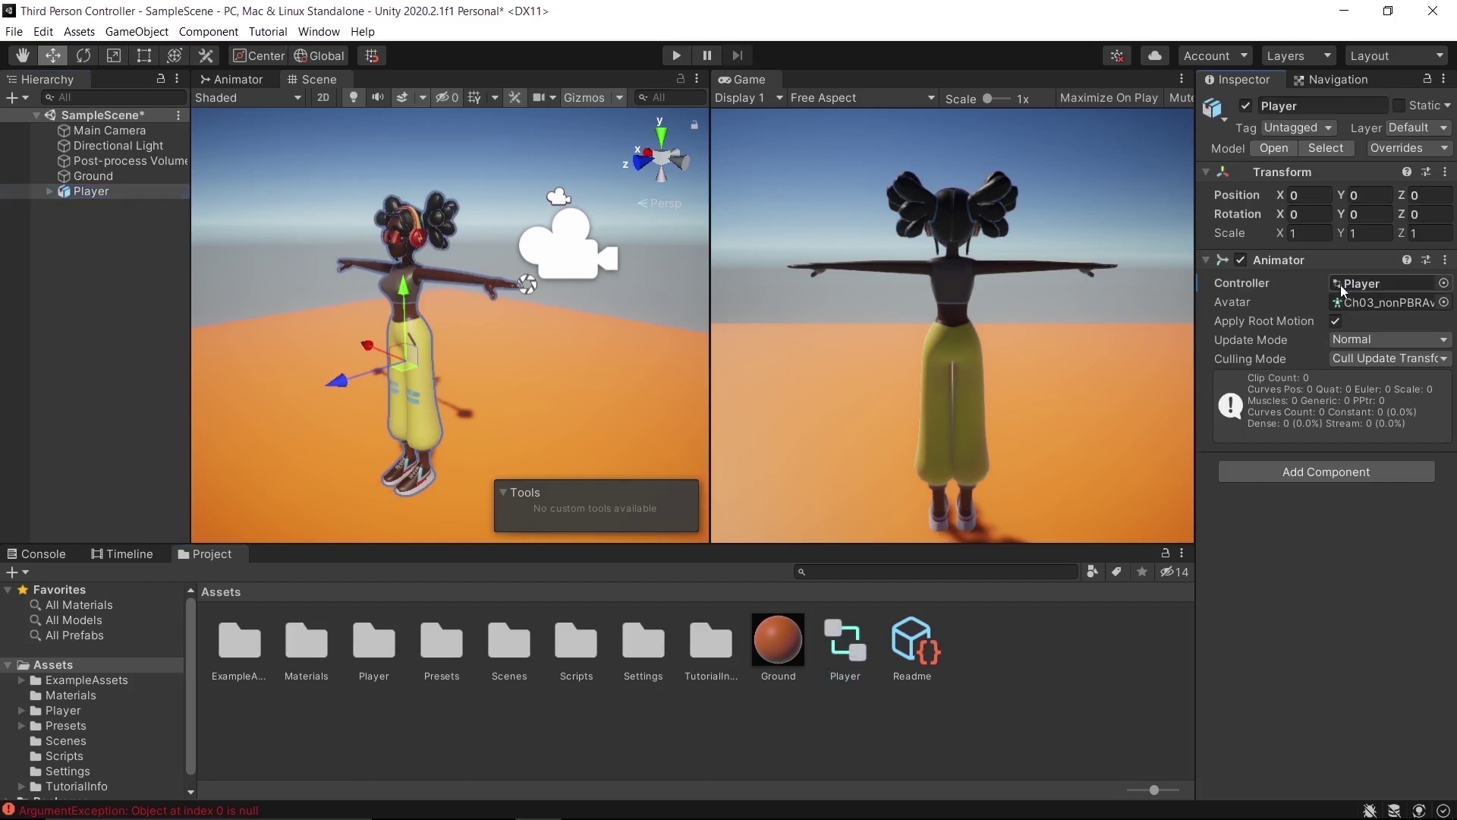
double_click(856, 645)
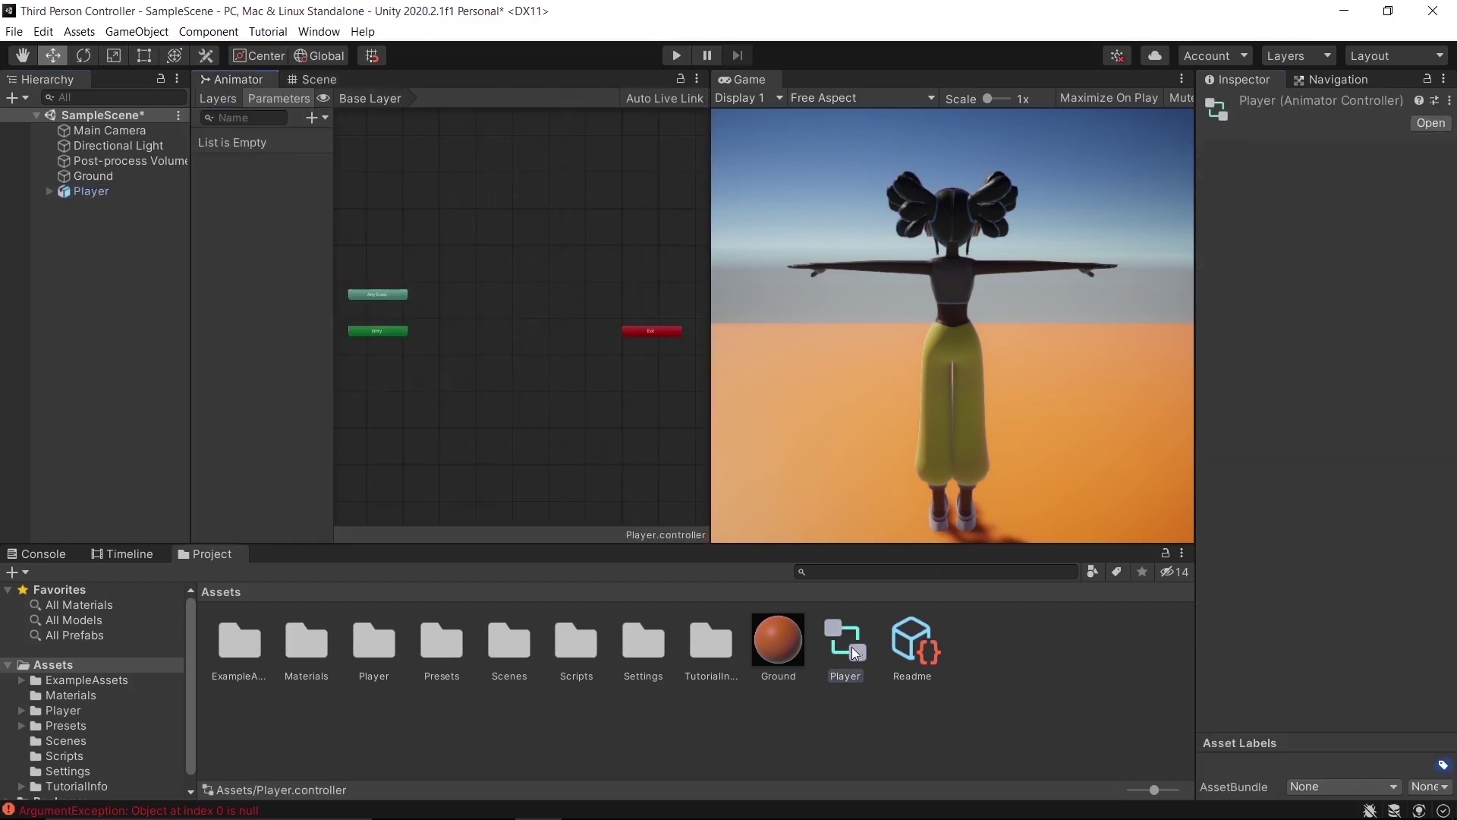
In the Player folder, add the Idle (1) clip to the graph as a new state.
double_click(376, 641)
scroll(478, 407, "up", 3)
middle_click_drag(453, 381, 641, 429)
scroll(615, 423, "up", 3)
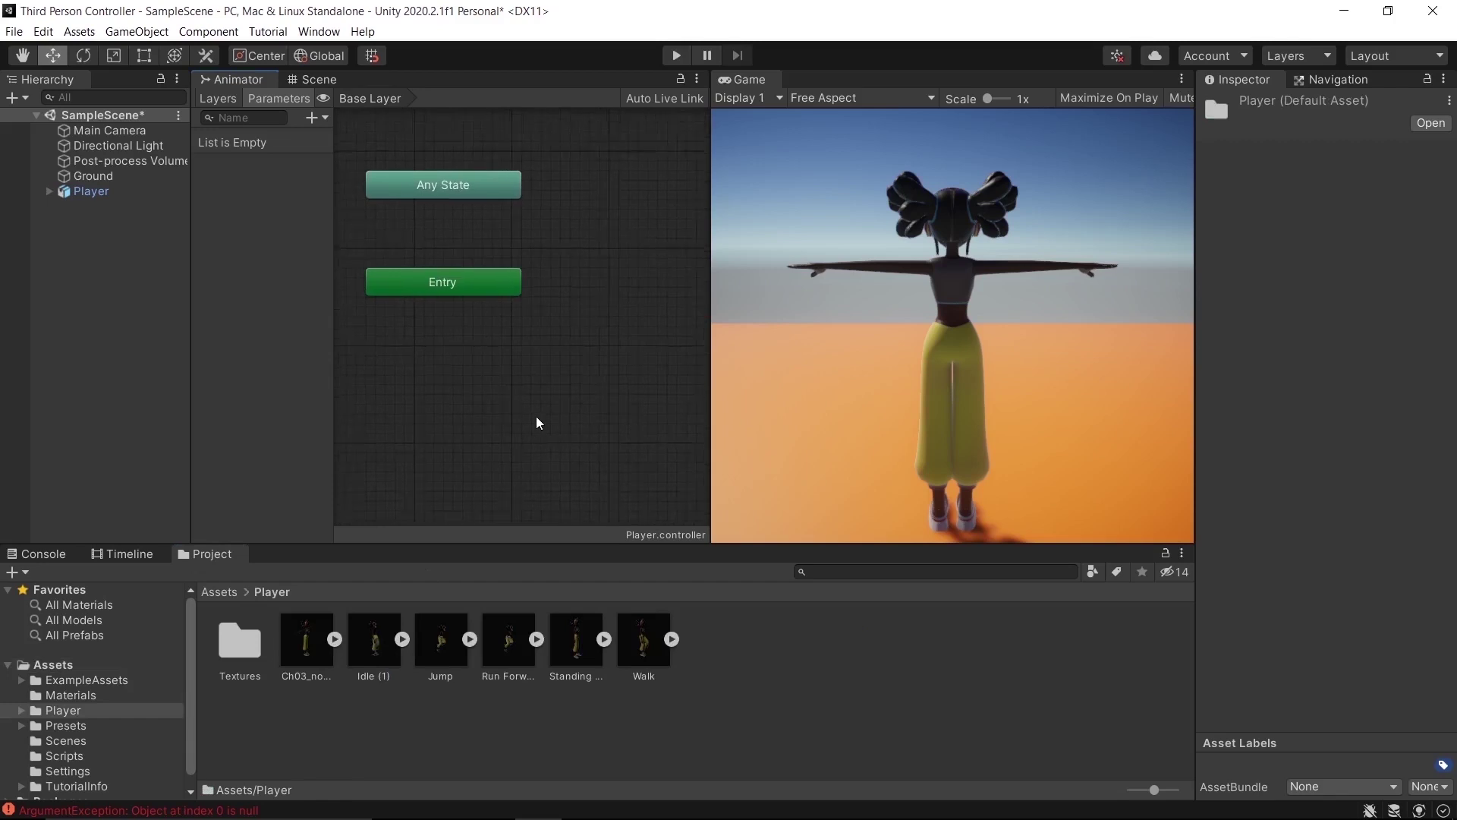
middle_click_drag(539, 423, 592, 400)
left_click_drag(379, 660, 500, 391)
Rename the new mixamo_com state to Idle.
left_click(1363, 104)
key("BackSpace")
type("Idle")
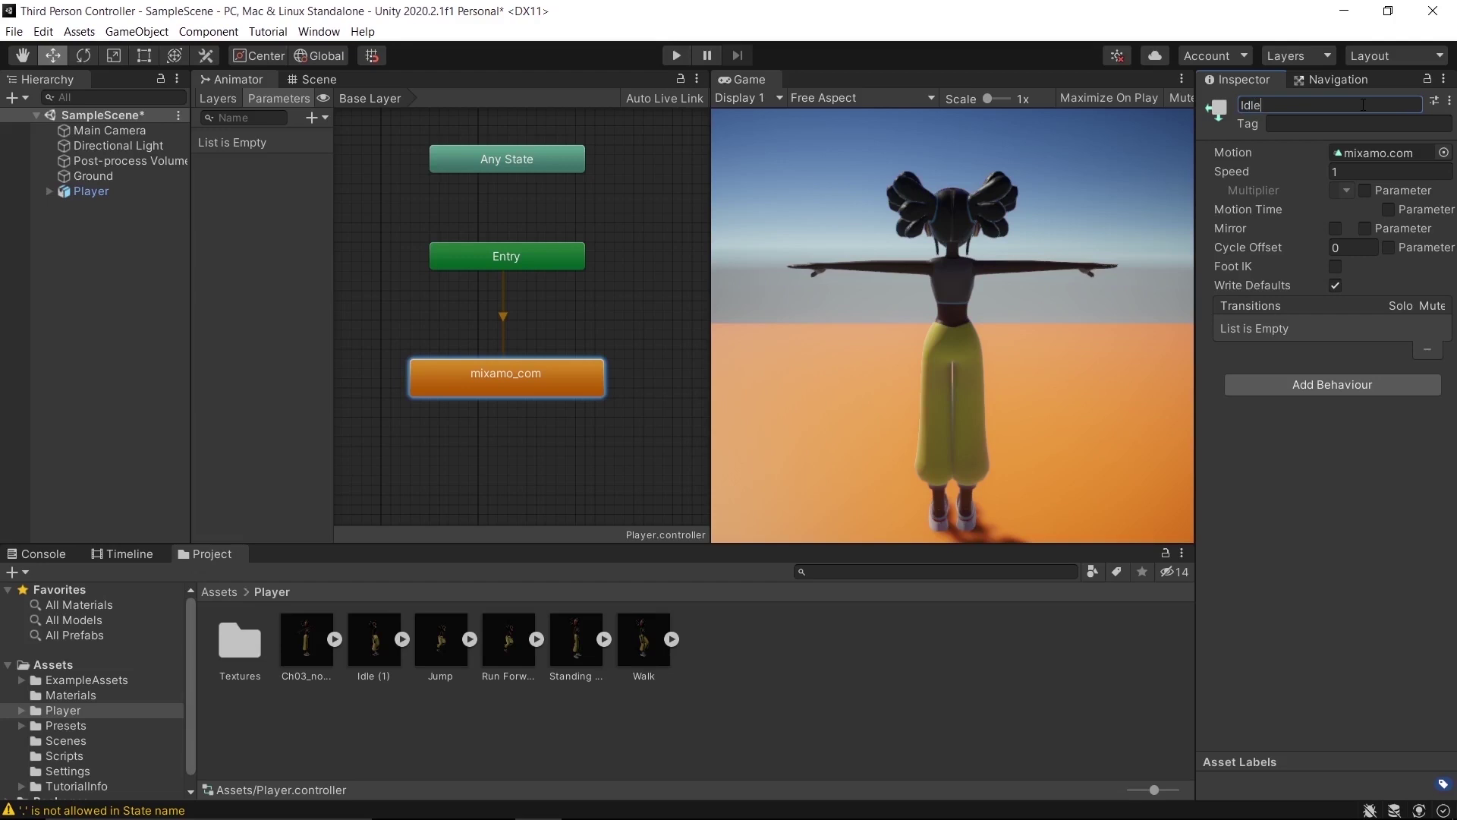
key("Return")
Enable Loop Time on the Idle (1) clip's animation import settings and apply.
left_click(374, 641)
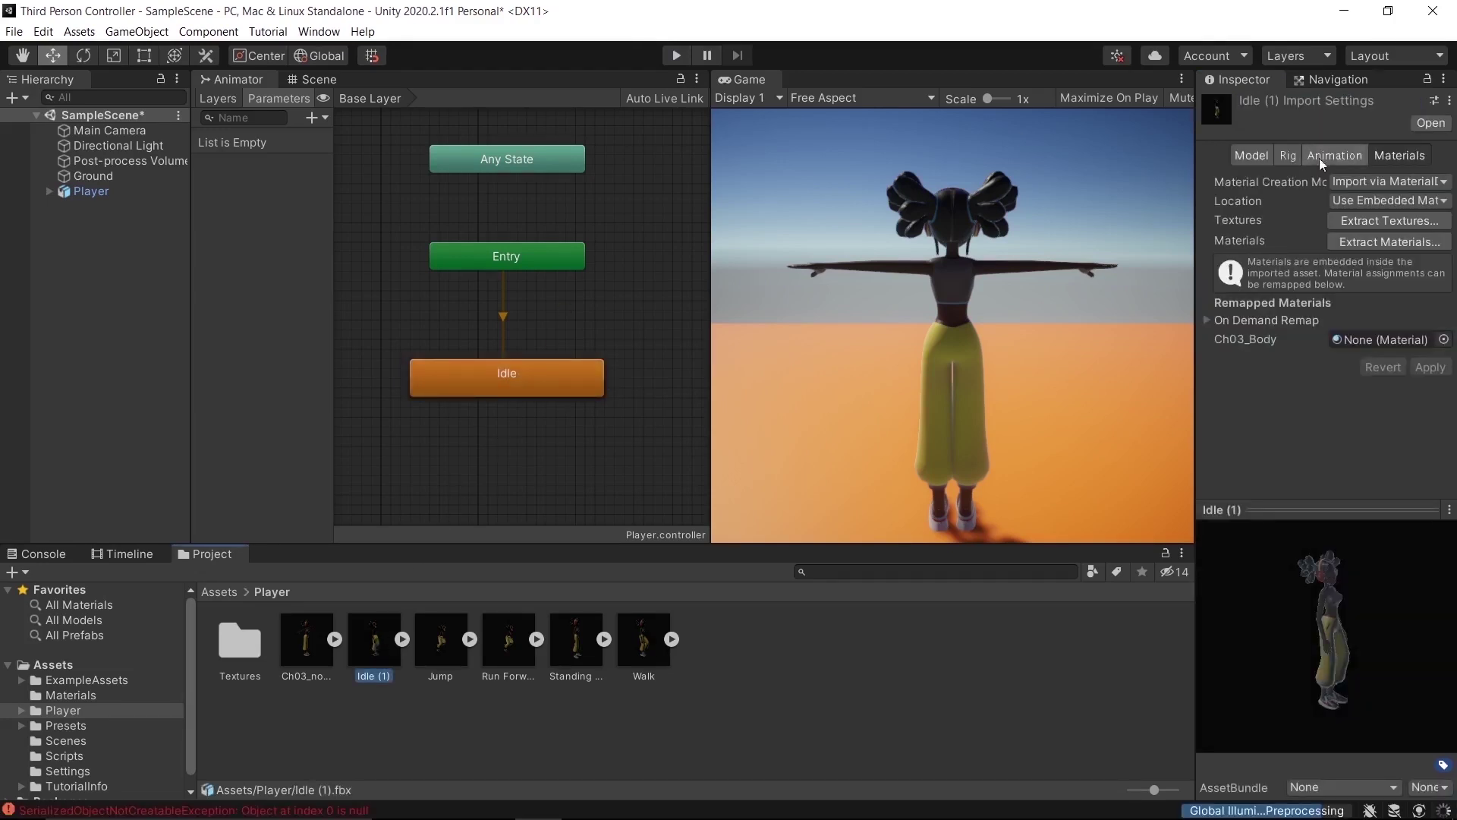
left_click(1340, 154)
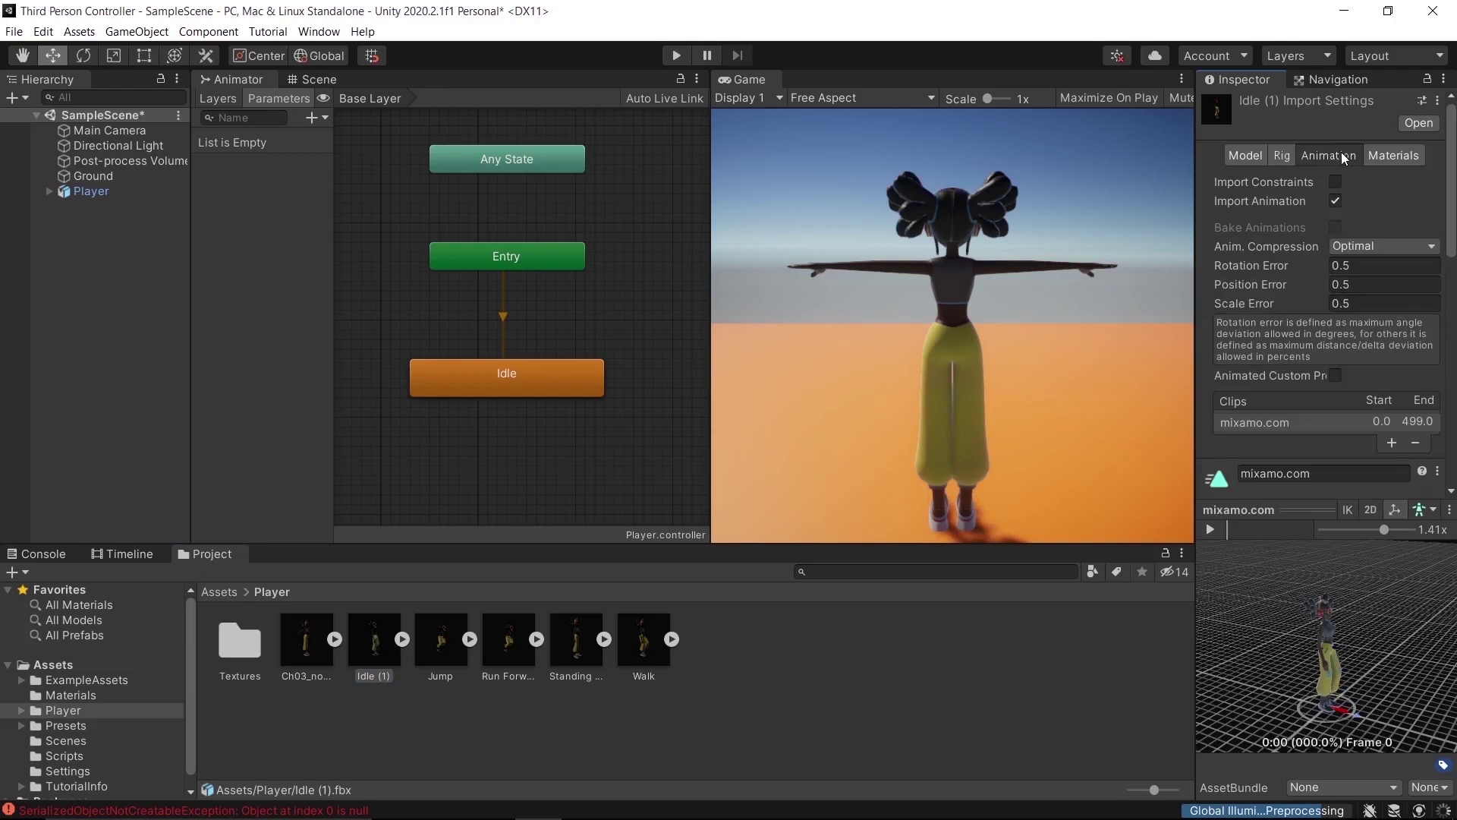
scroll(1333, 279, "down", 5)
left_click(1334, 262)
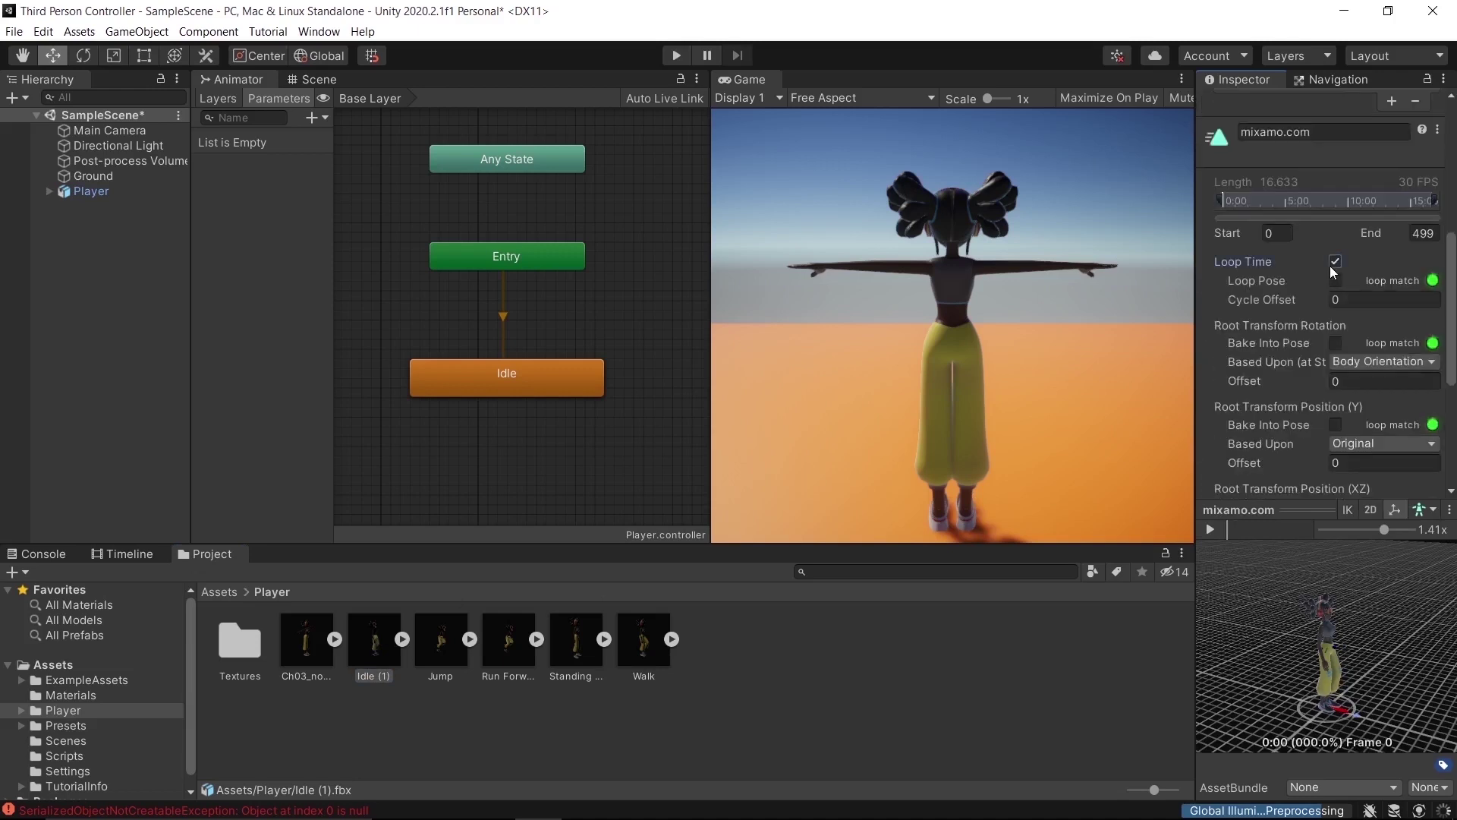
scroll(1336, 272, "down", 4)
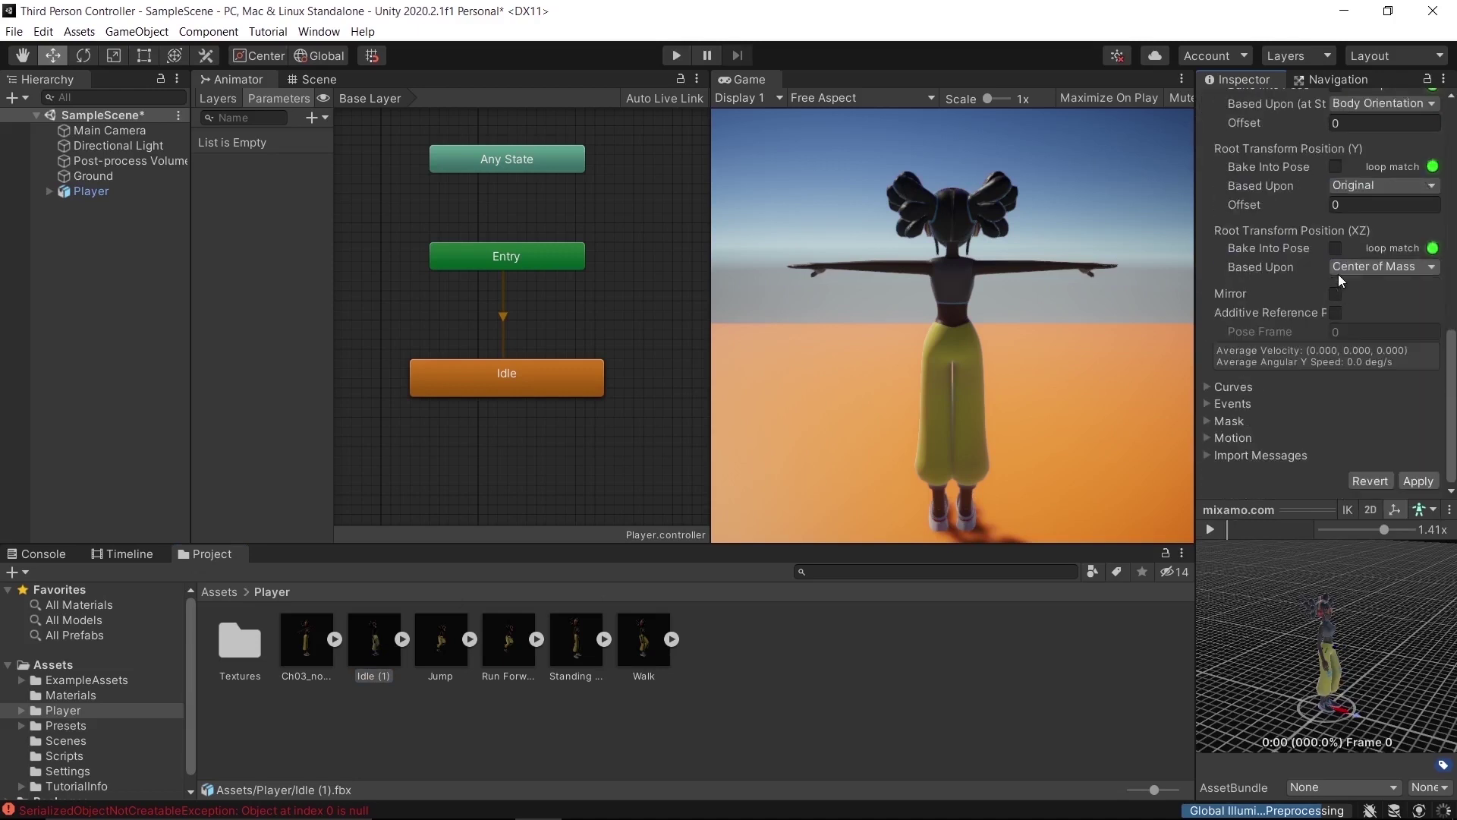
left_click(1418, 481)
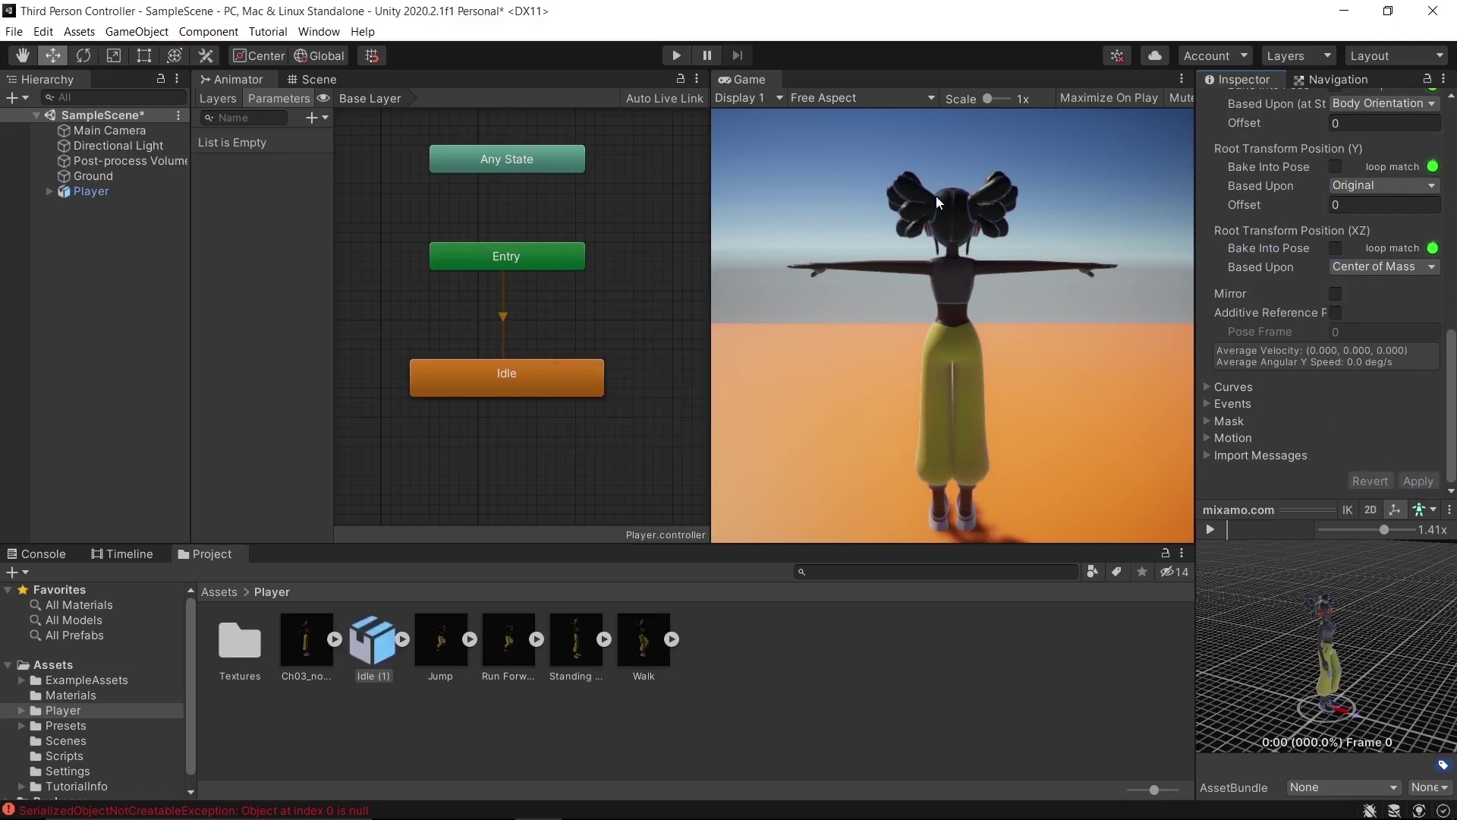
Play the scene, watch the Player idle in the Scene view, then stop with Ctrl+P.
left_click(677, 57)
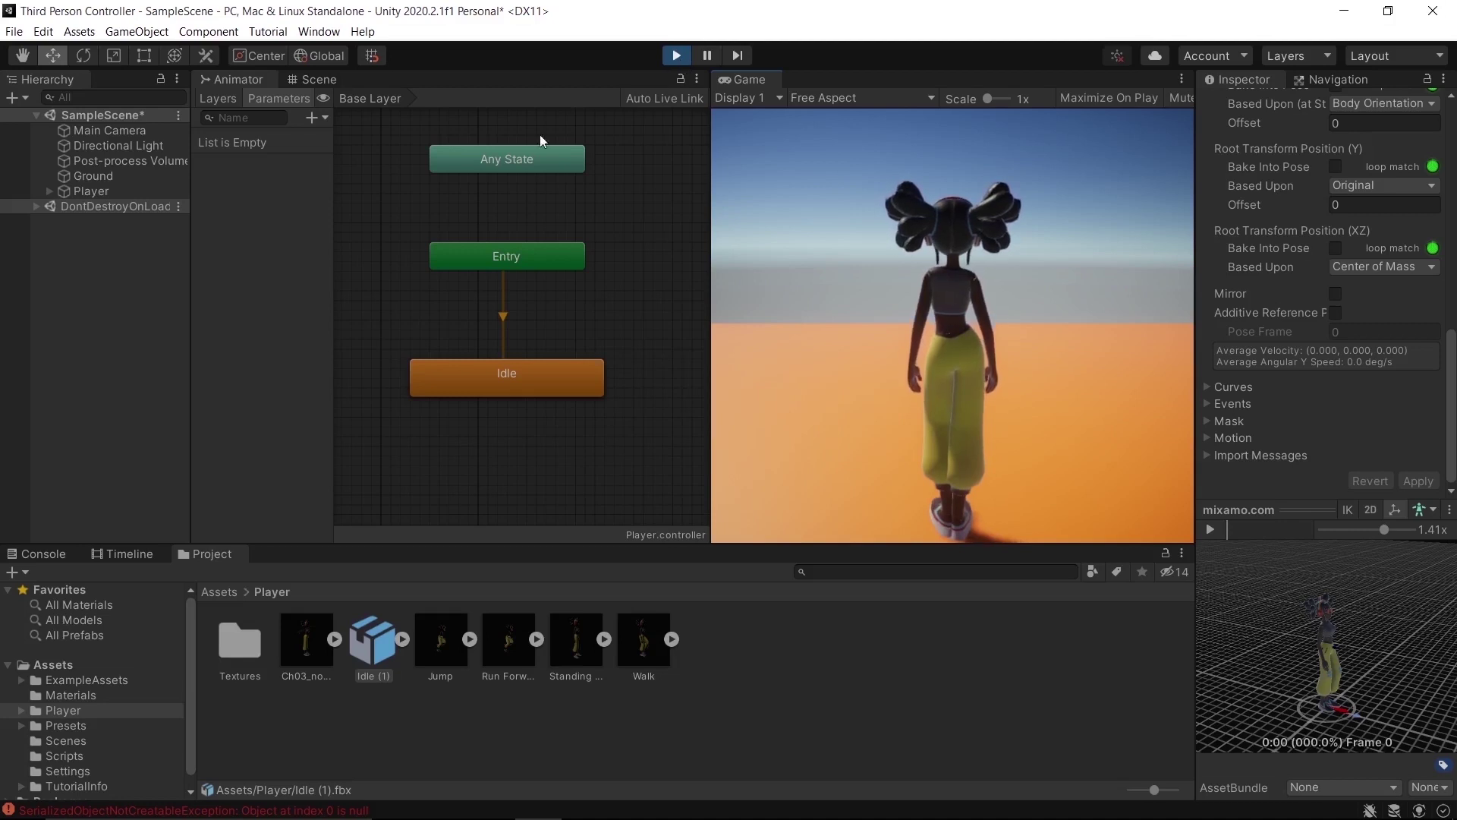
left_click(112, 192)
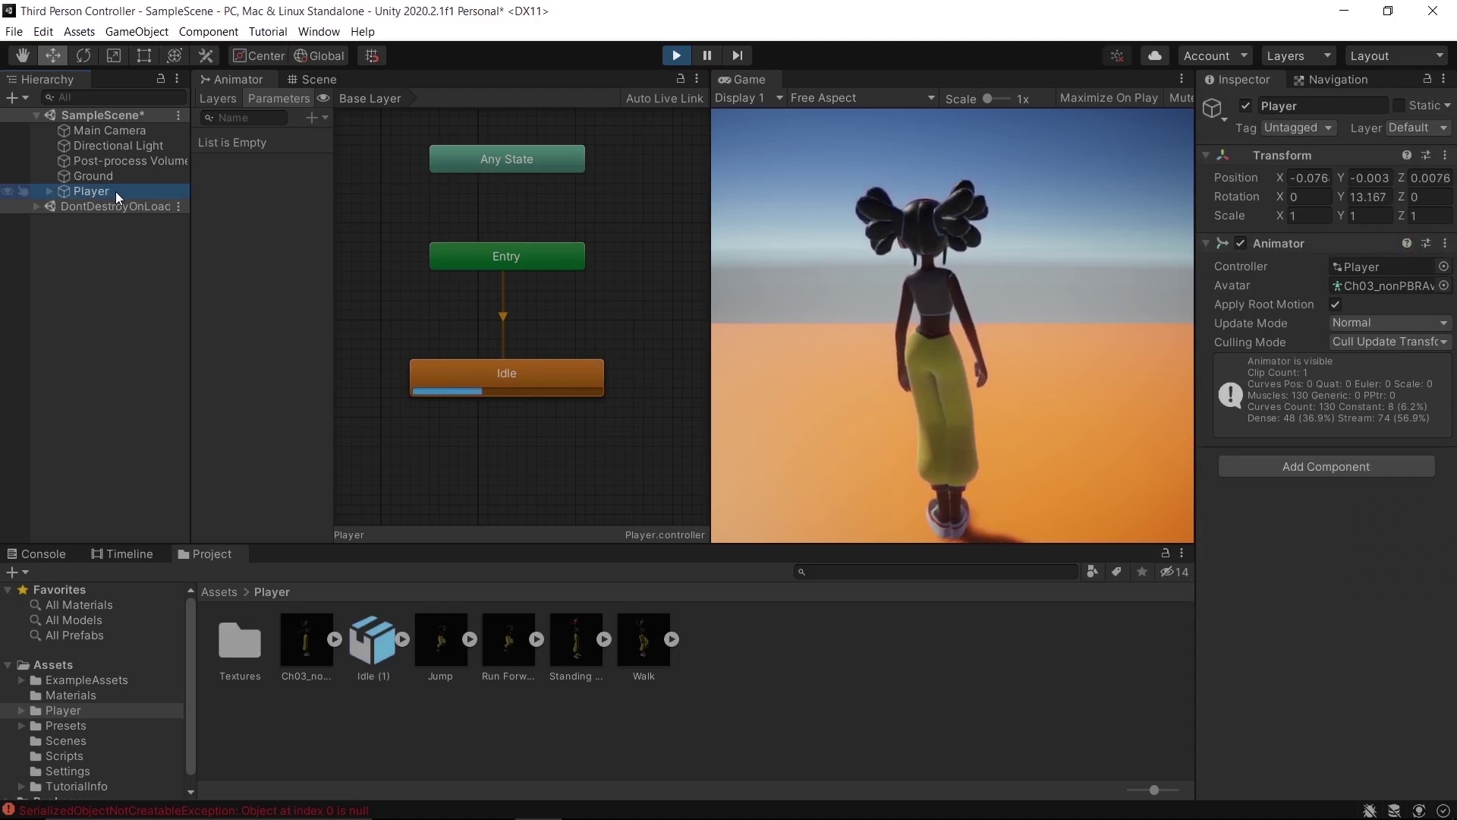
left_click(314, 76)
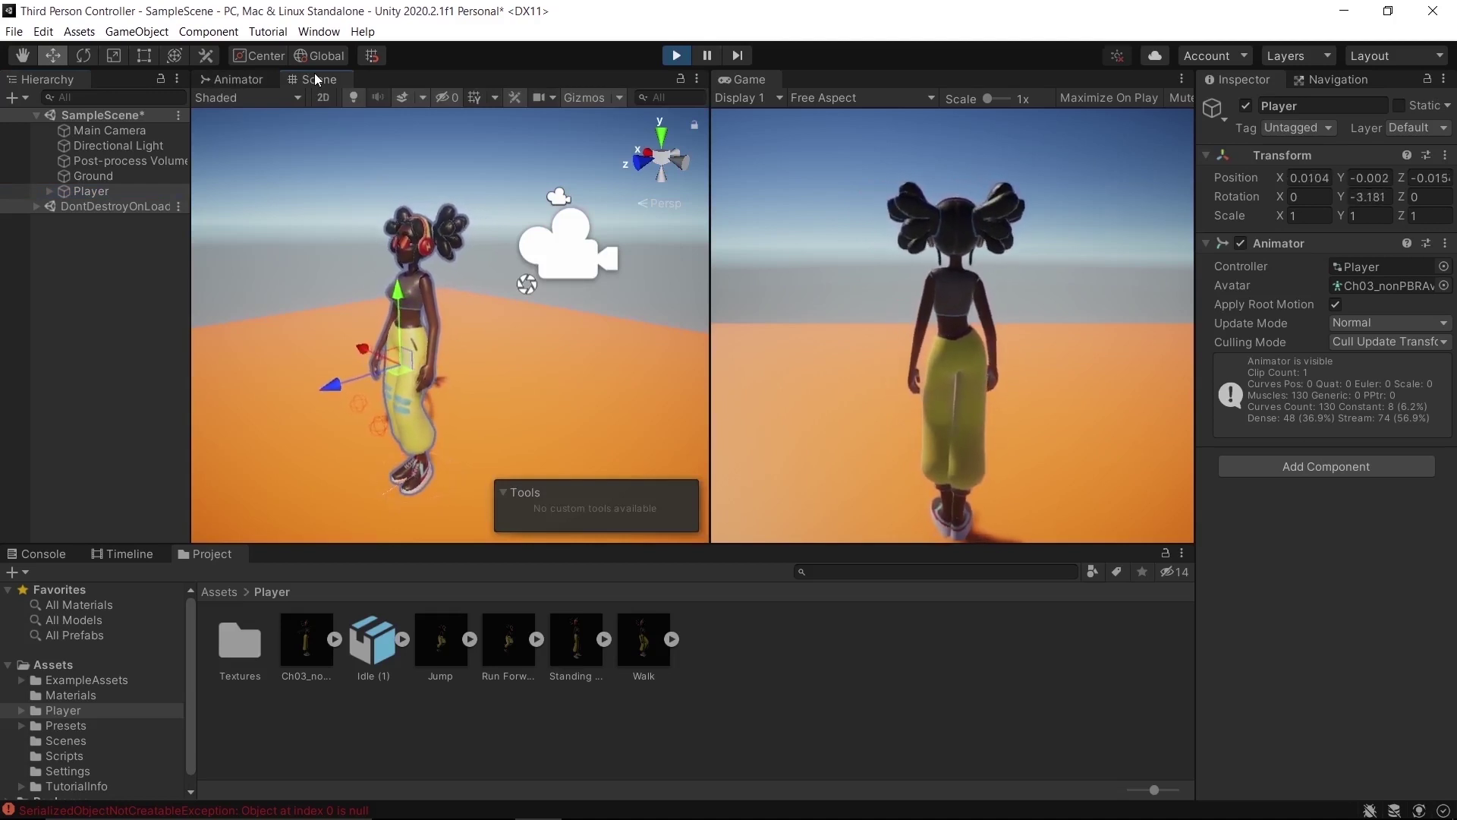
key("ctrl+p")
Enable and apply Loop Time on the Walk clip, then drop Walk into the Animator graph.
left_click(241, 77)
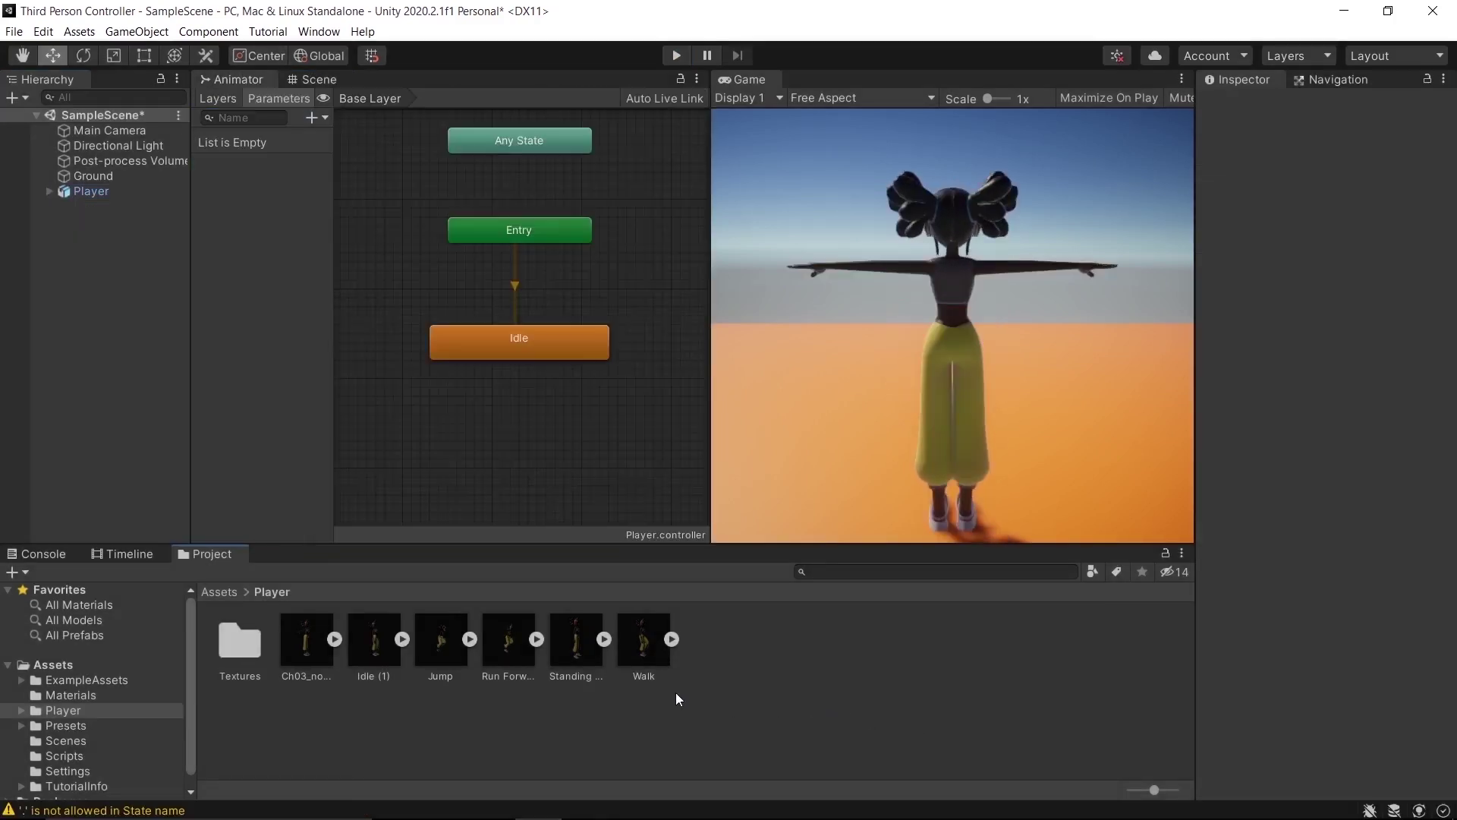
left_click(680, 668)
scroll(1338, 447, "down", 3)
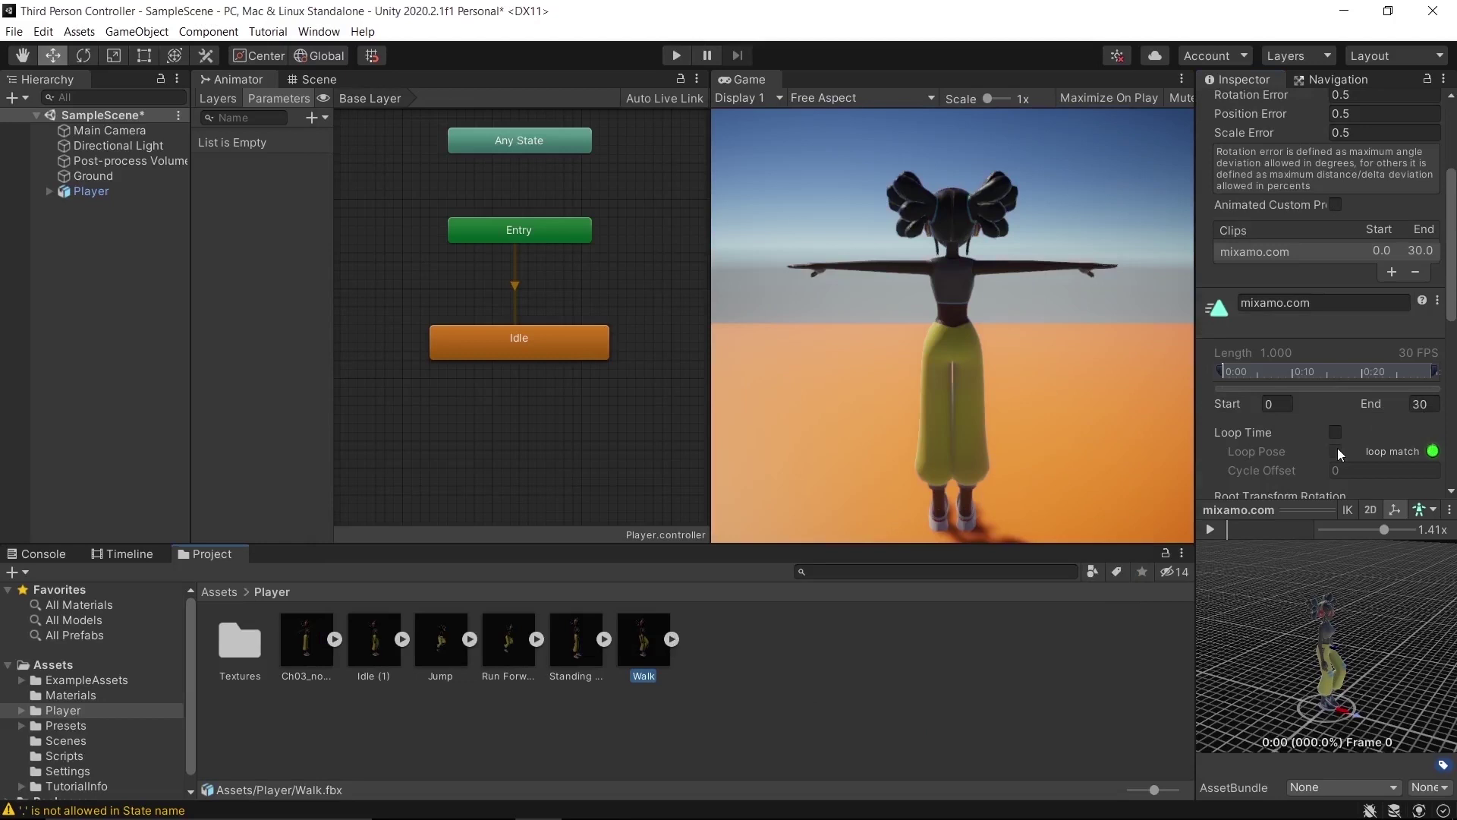
left_click(1335, 432)
scroll(1336, 431, "down", 5)
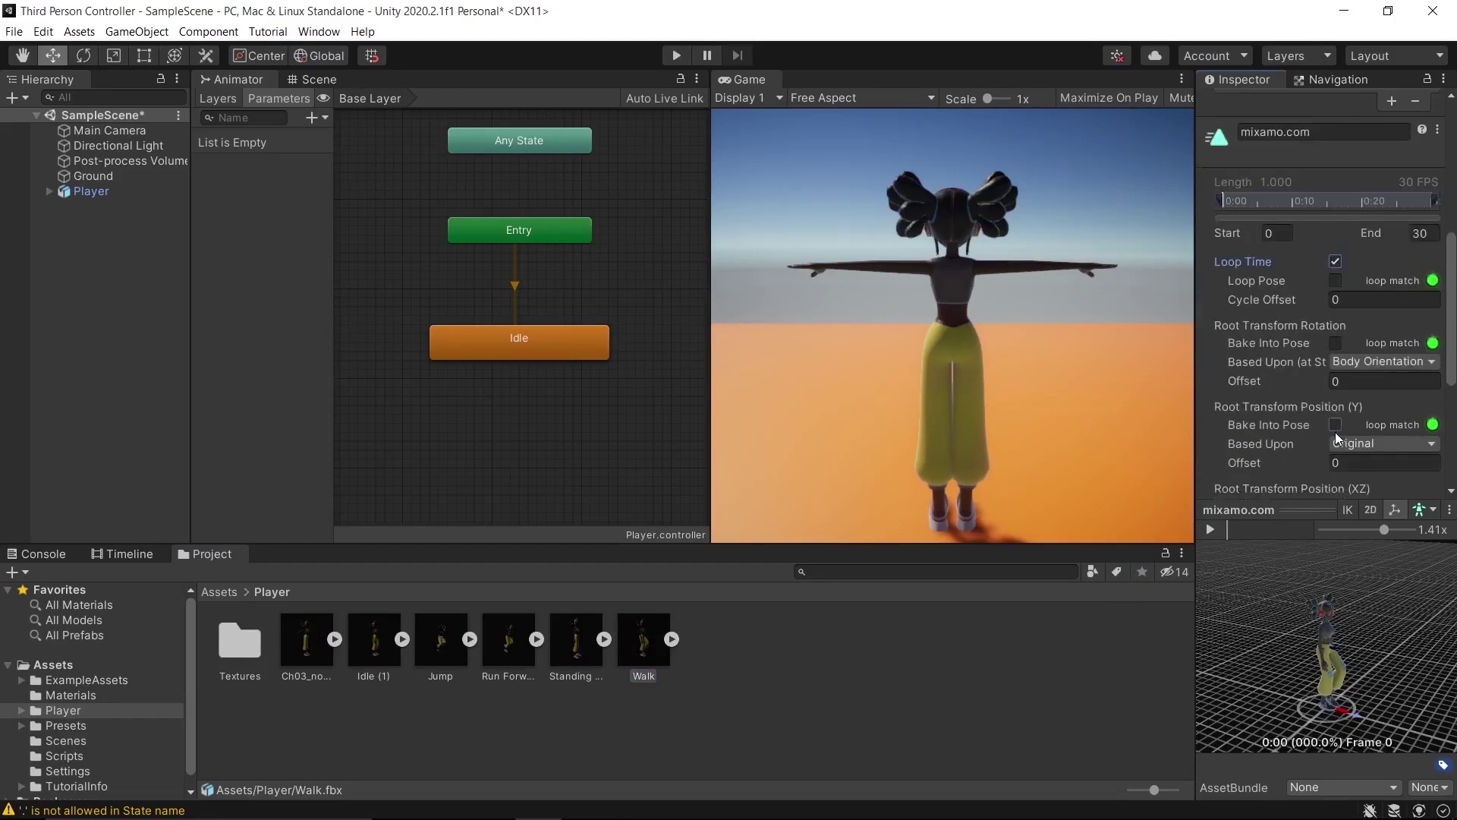
left_click(1410, 483)
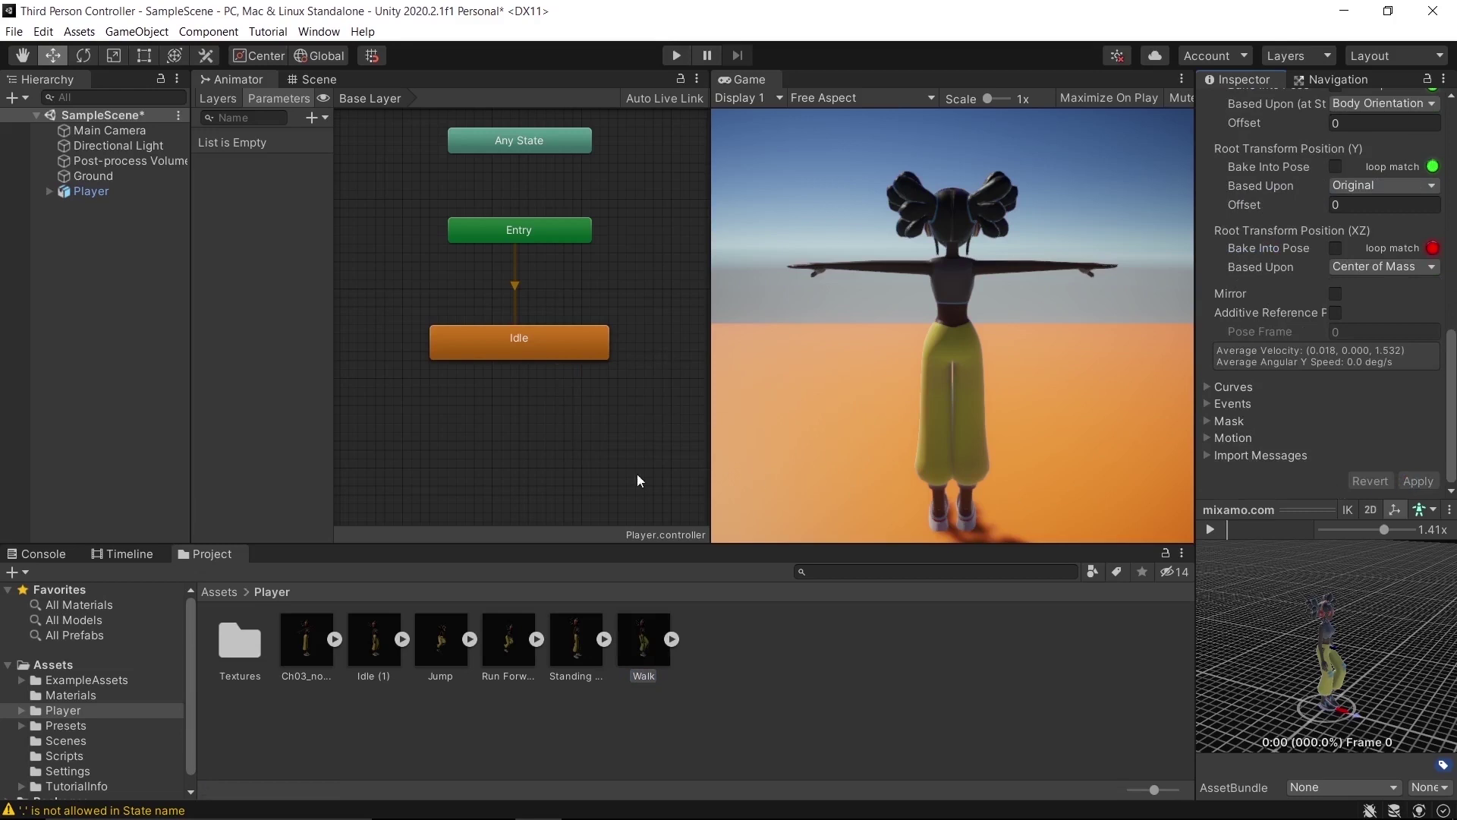
middle_click_drag(600, 463, 665, 349)
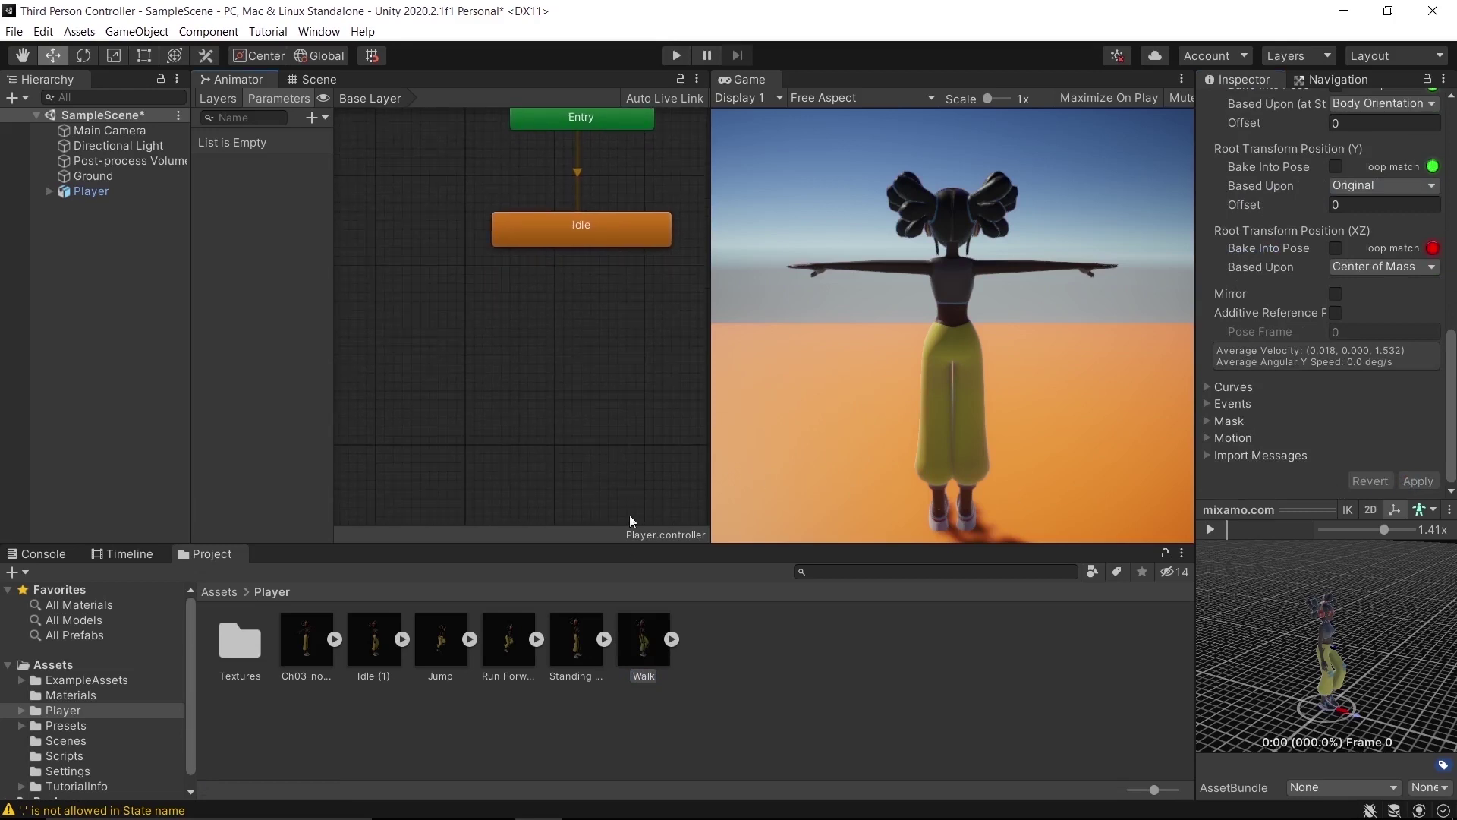
left_click_drag(647, 658, 367, 382)
Rename the new mixamo_com state to Walk and position it below Idle.
left_click(463, 404)
left_click(1369, 105)
double_click(1370, 105)
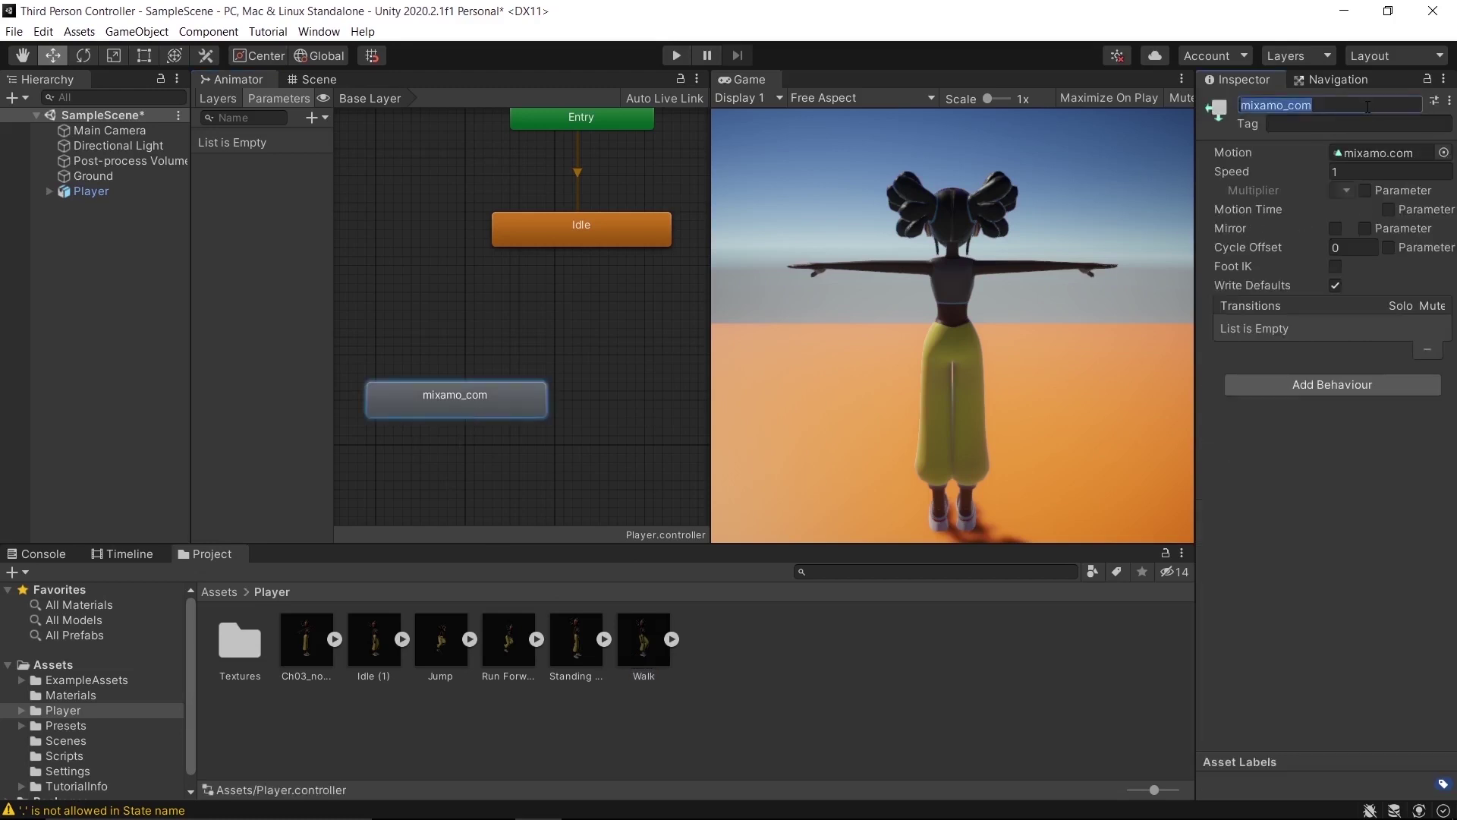
type("Walk")
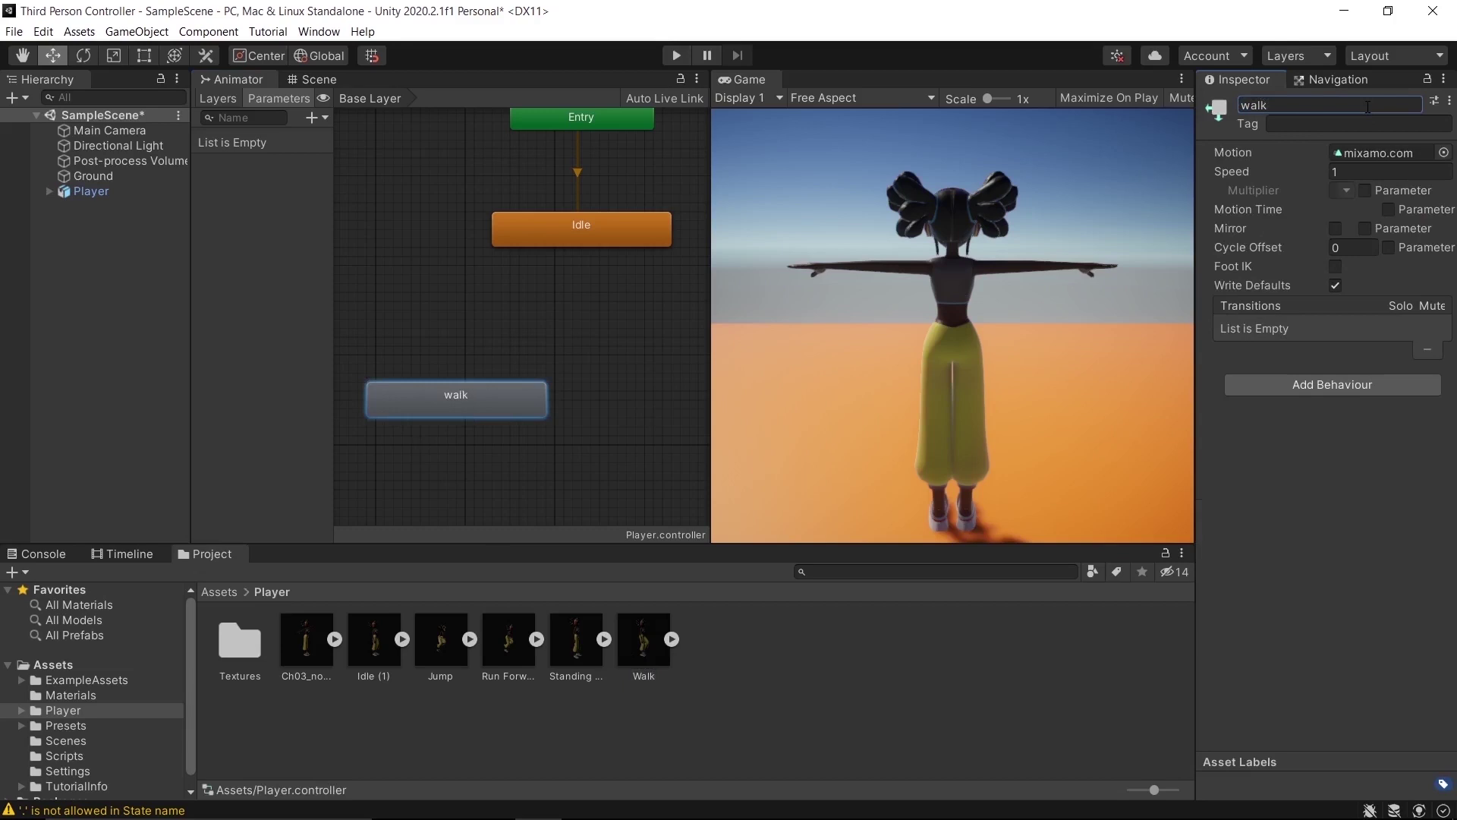
middle_click_drag(631, 370, 666, 377)
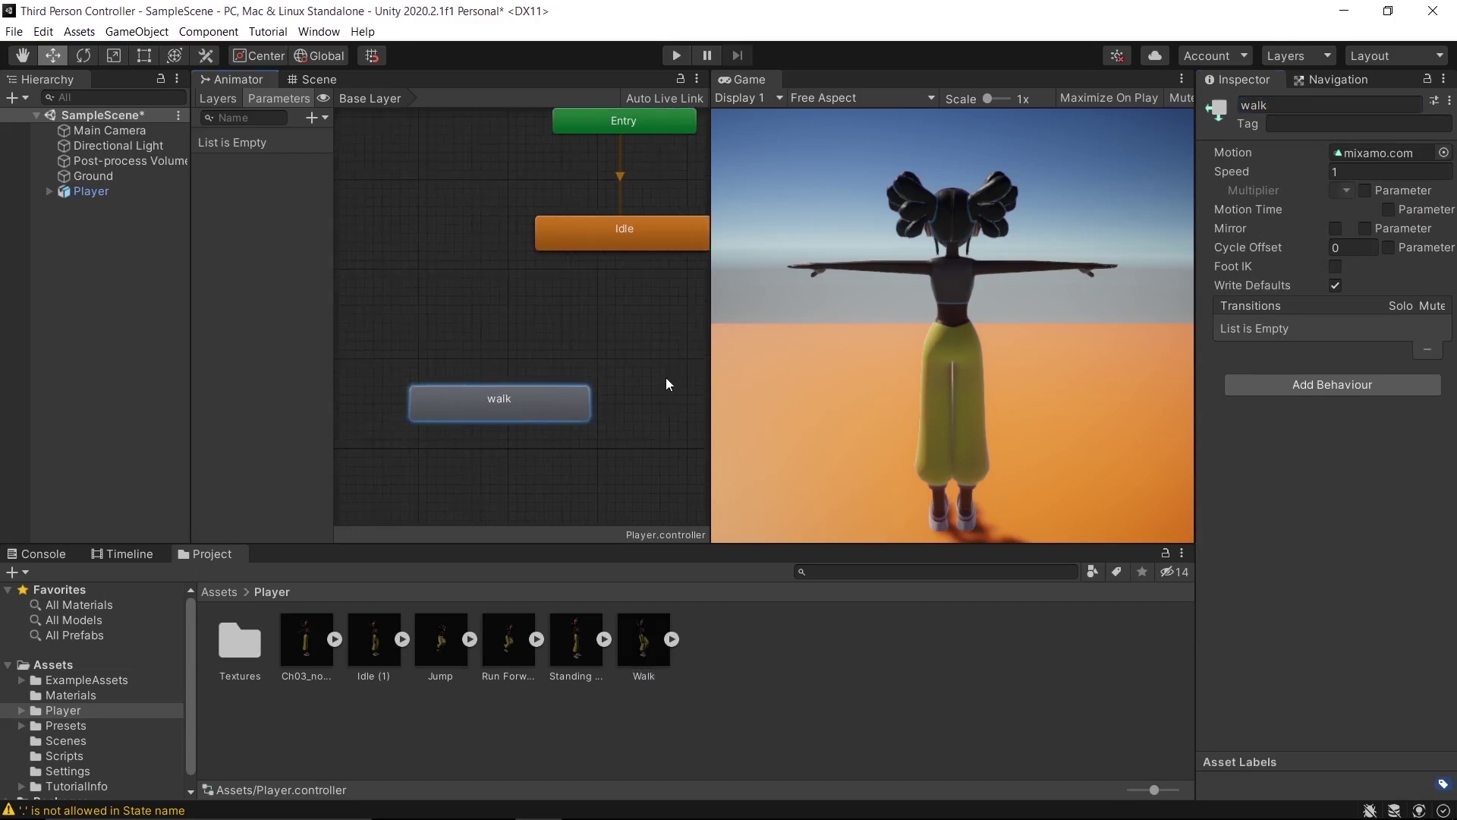
scroll(667, 376, "down", 3)
left_click_drag(579, 409, 525, 406)
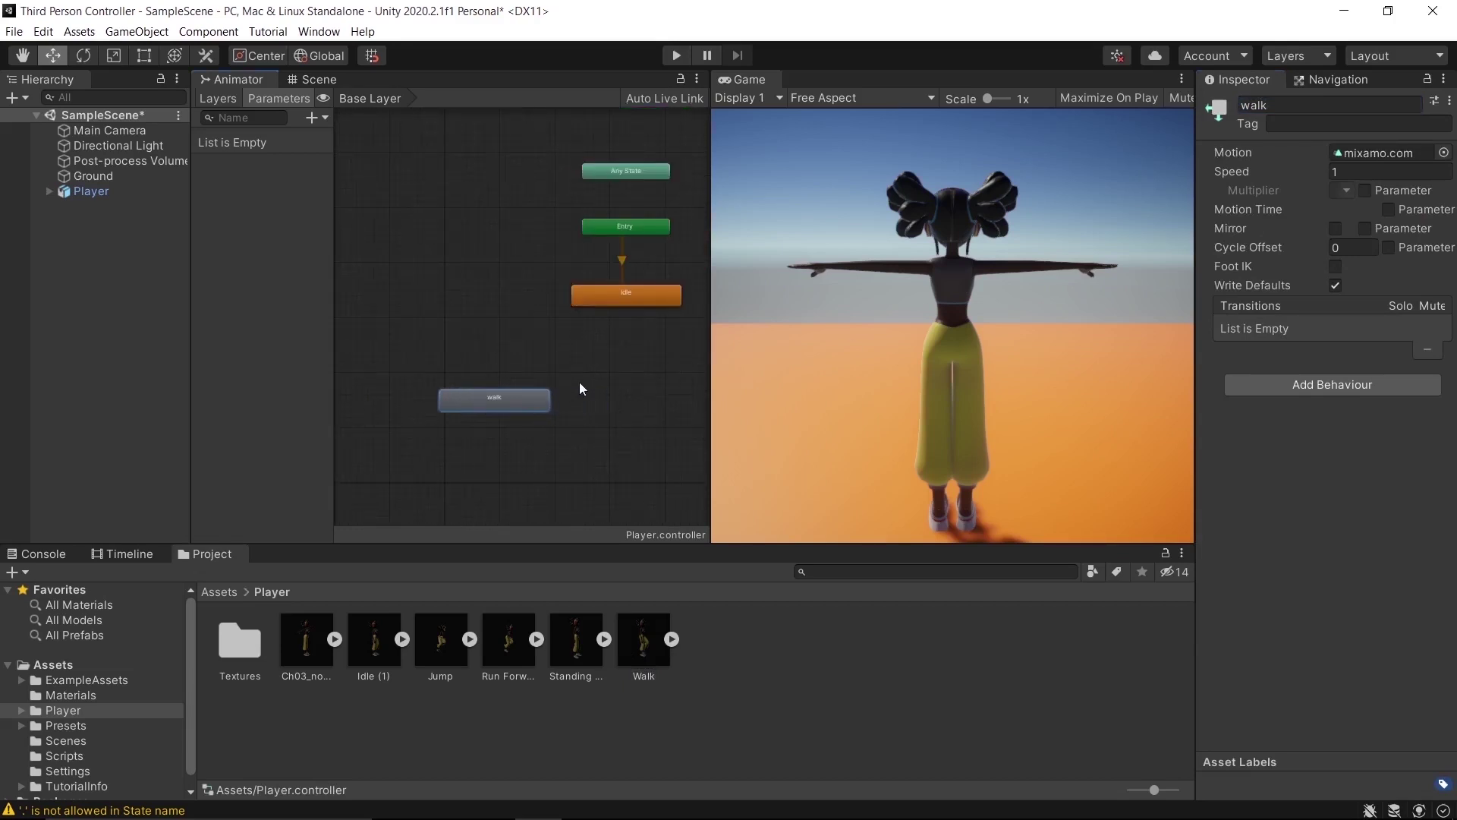
scroll(580, 381, "up", 3)
middle_click_drag(580, 381, 588, 415)
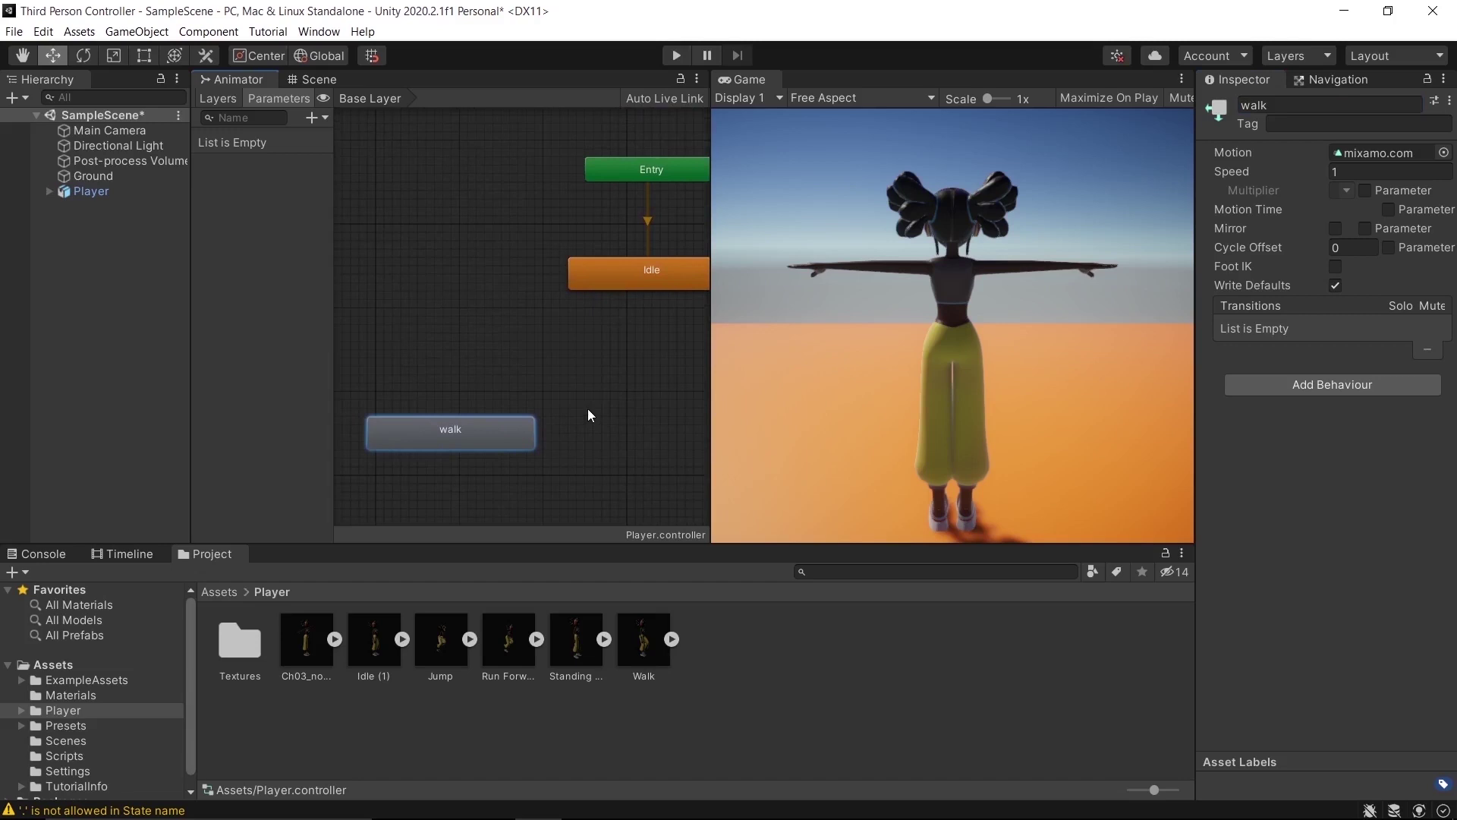
Create transitions from Idle to walk and from walk back to Idle.
right_click(621, 276)
left_click(642, 285)
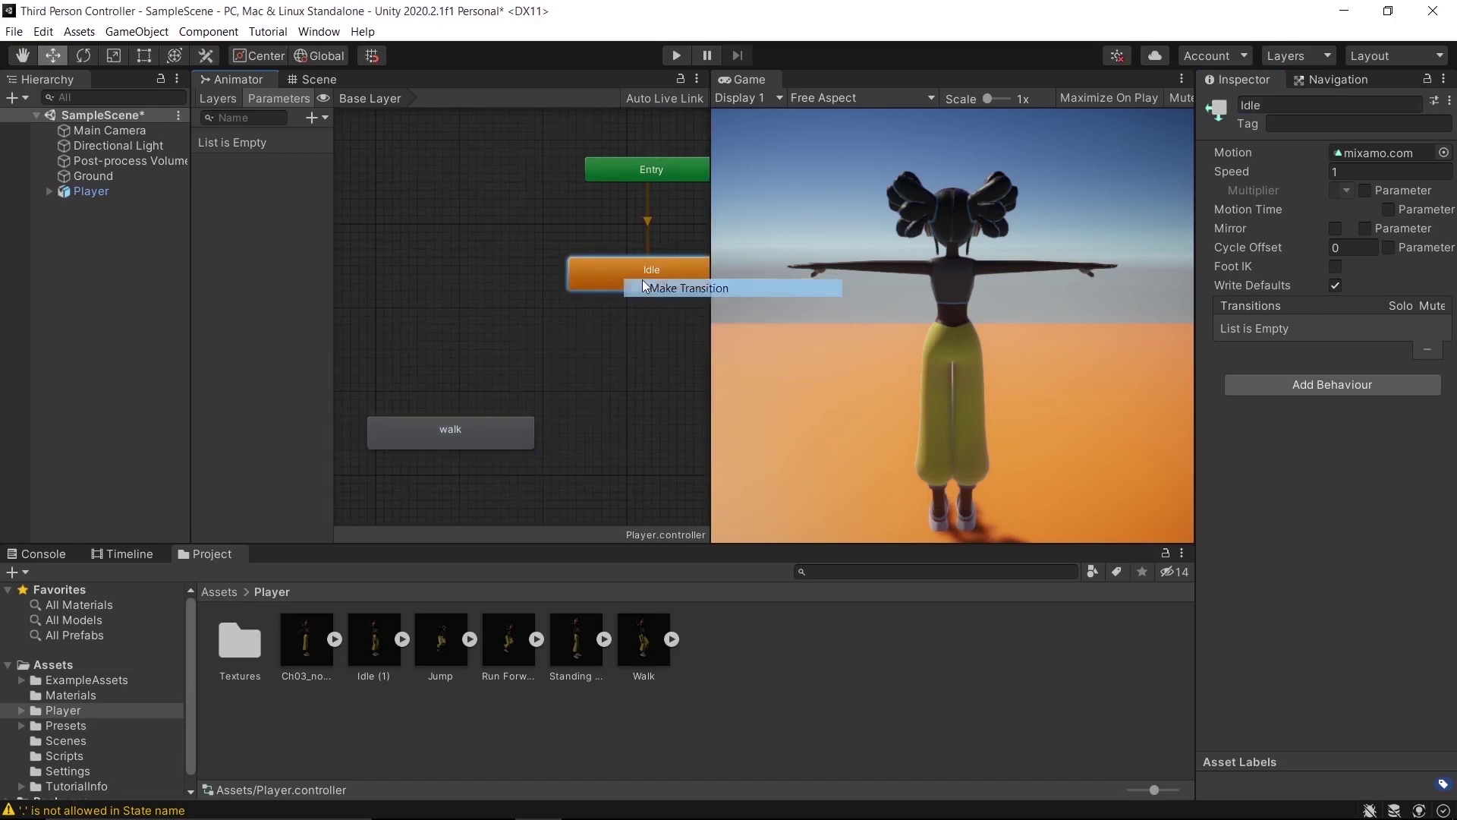
left_click(471, 428)
right_click(472, 429)
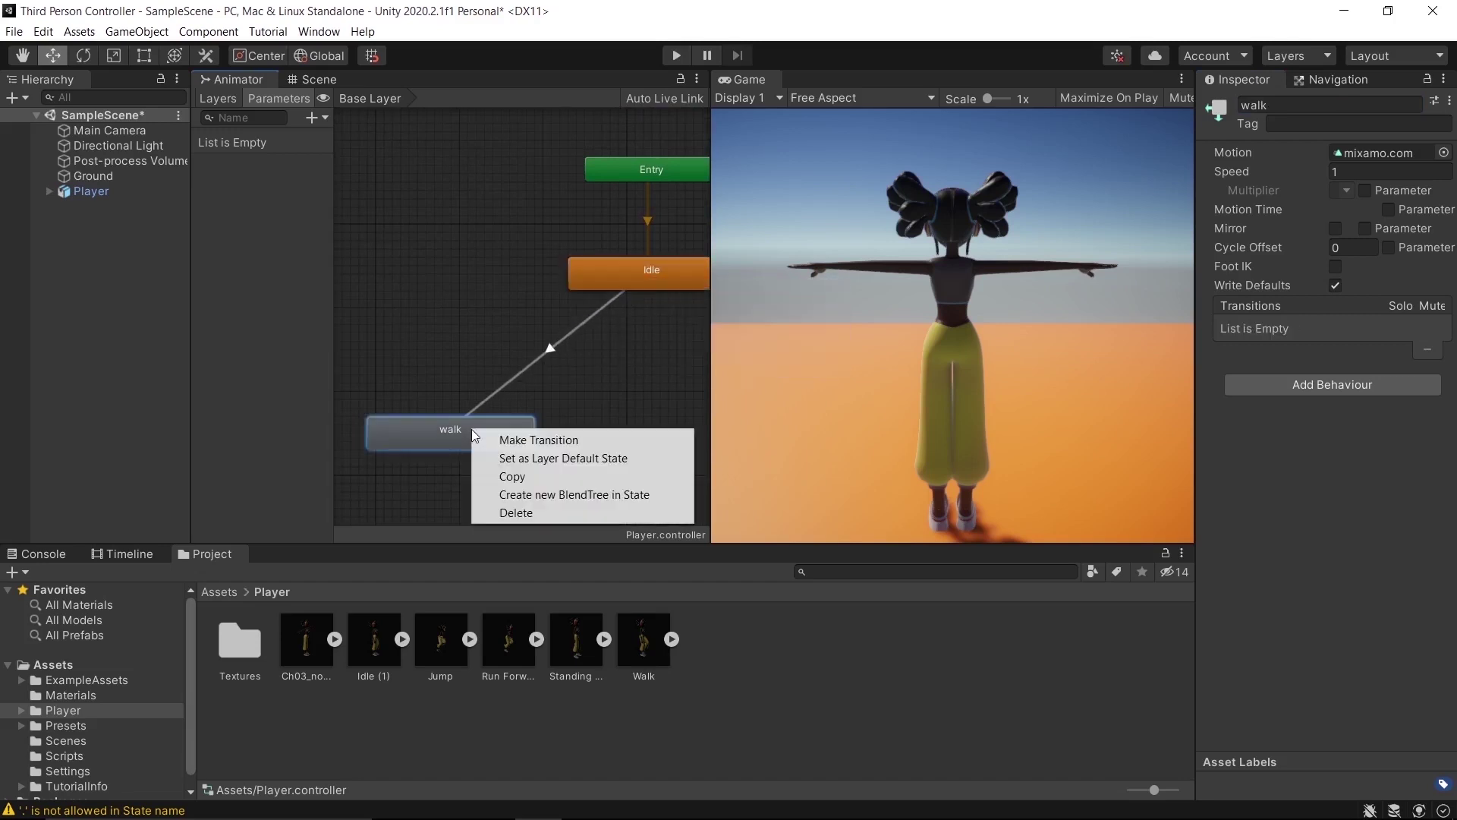
left_click(494, 440)
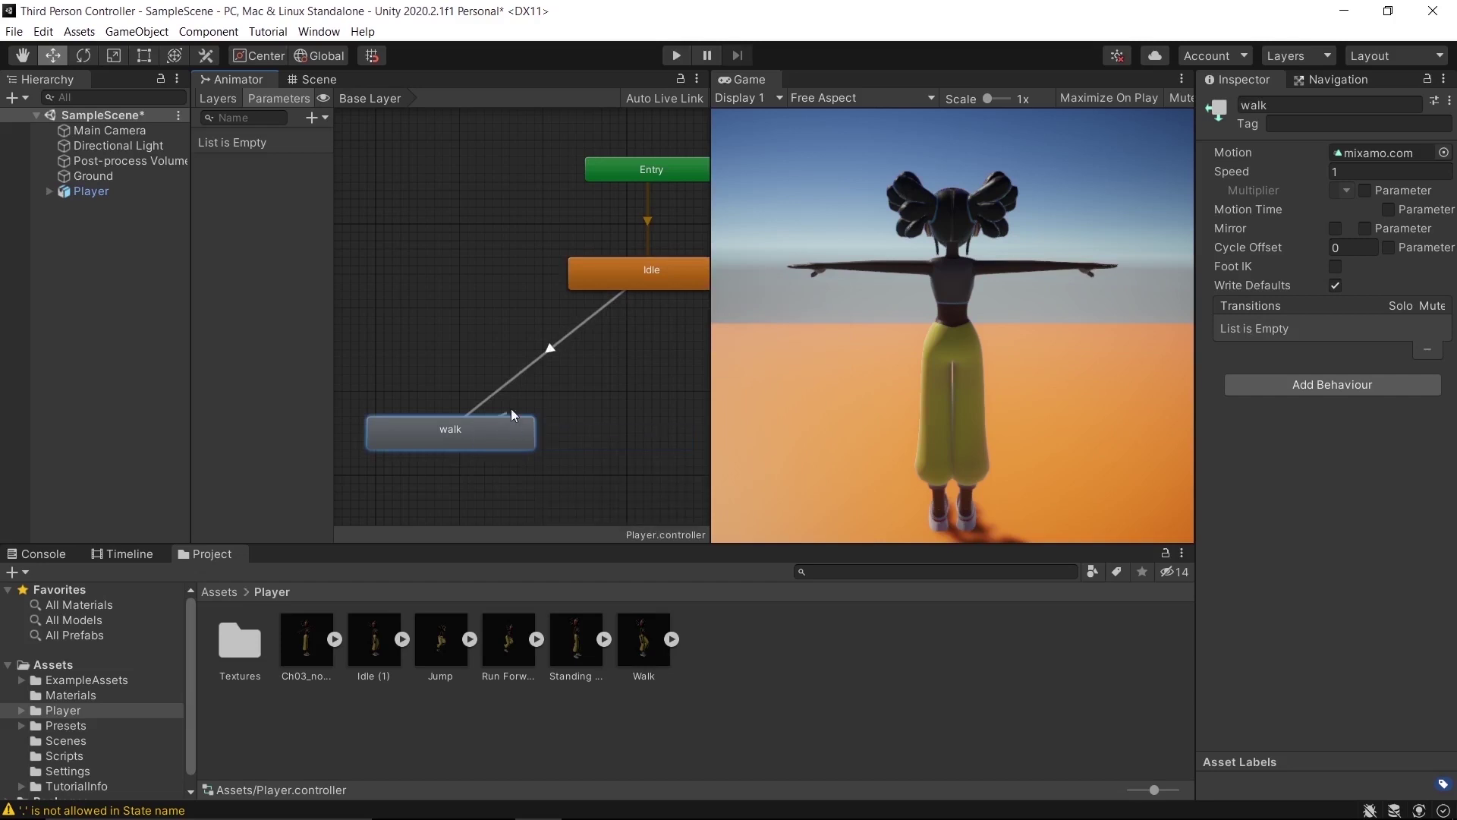
left_click(651, 272)
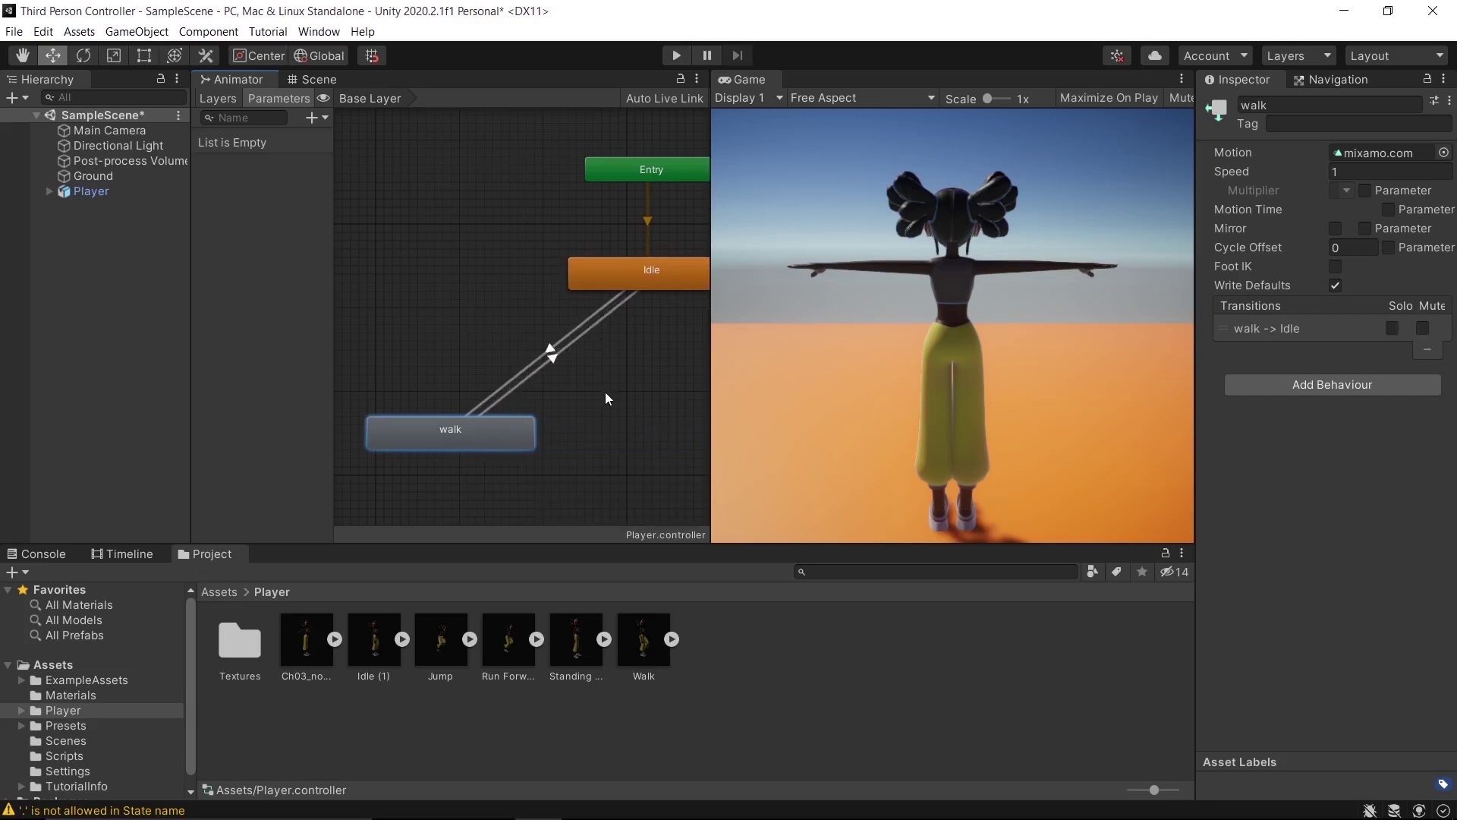
Enable Loop Time on the Run Forward clip and apply it.
left_click(509, 641)
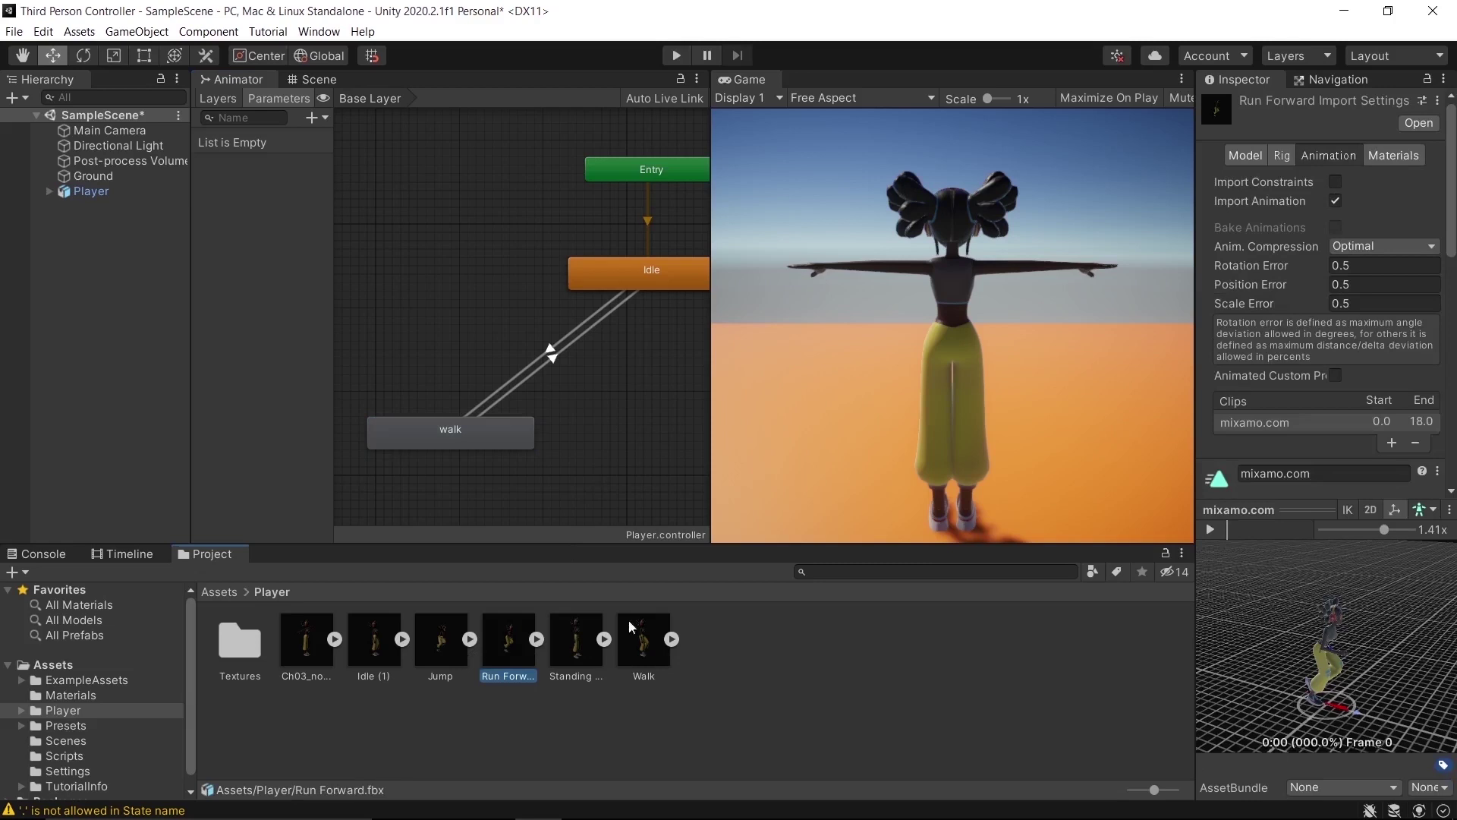
scroll(1364, 402, "down", 5)
left_click(1345, 262)
scroll(1369, 313, "down", 4)
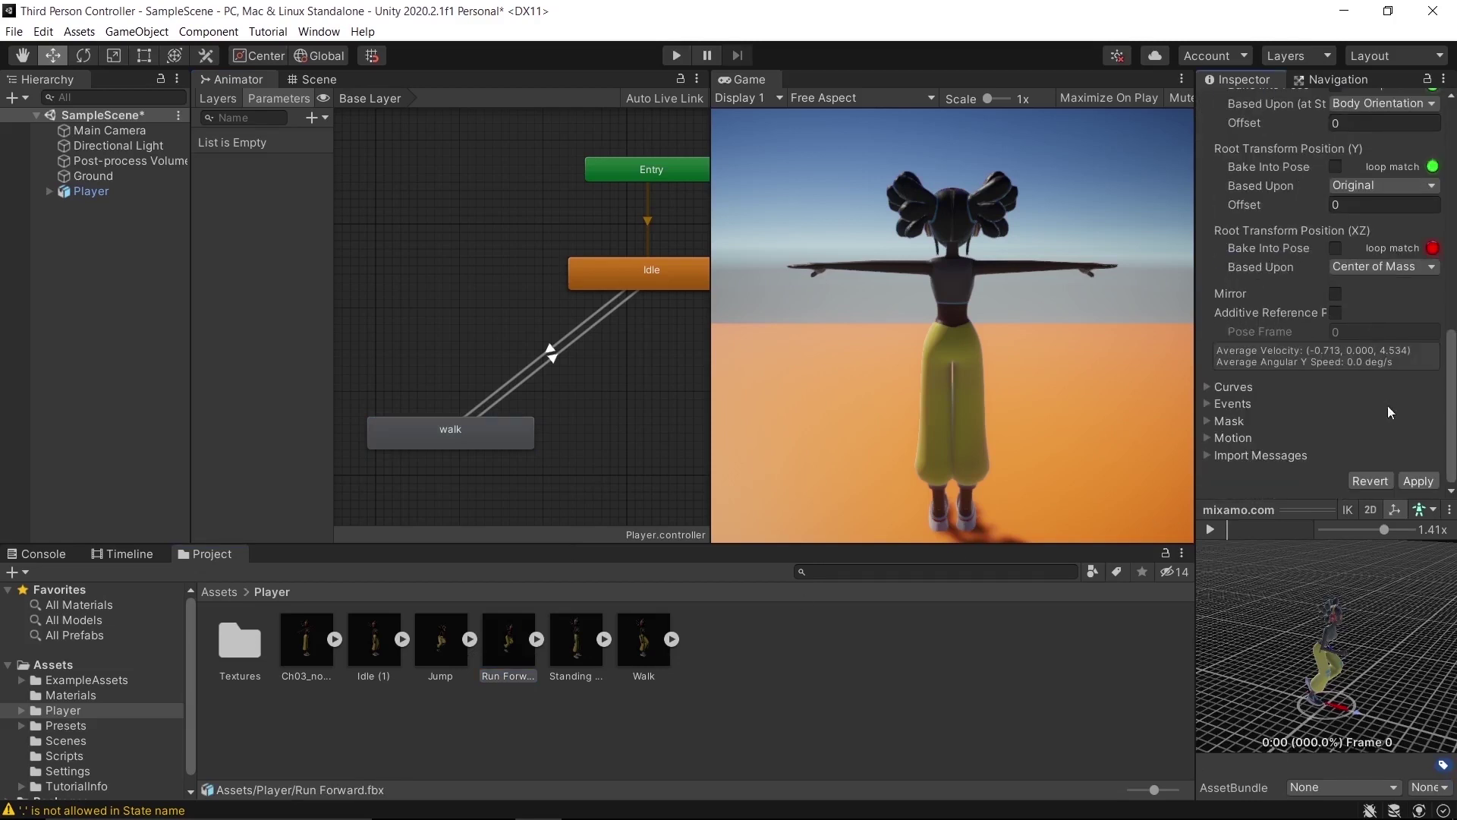
left_click(1425, 486)
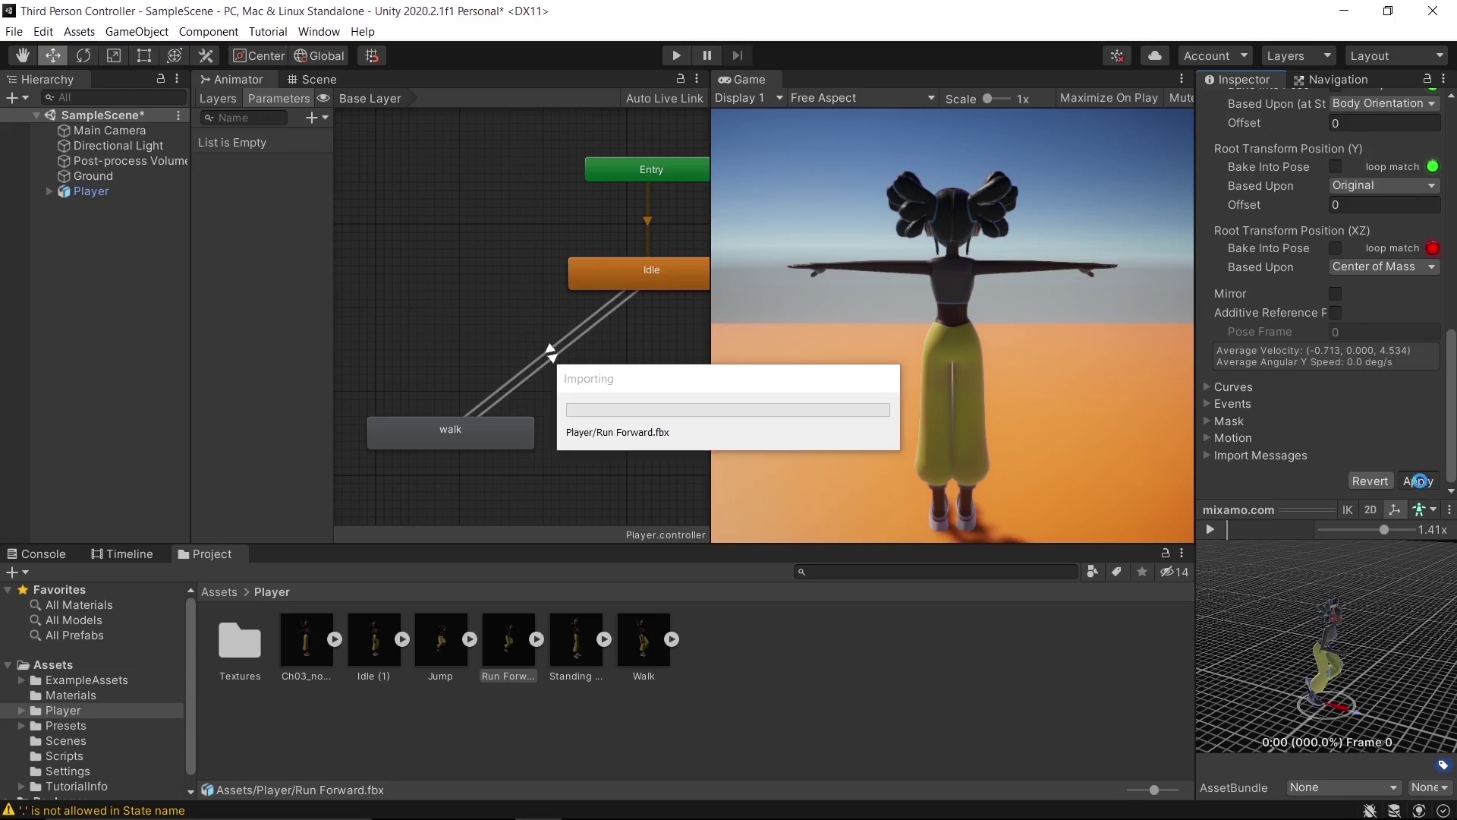
Add Run Forward to the graph as a new state named run.
middle_click_drag(641, 422, 504, 410)
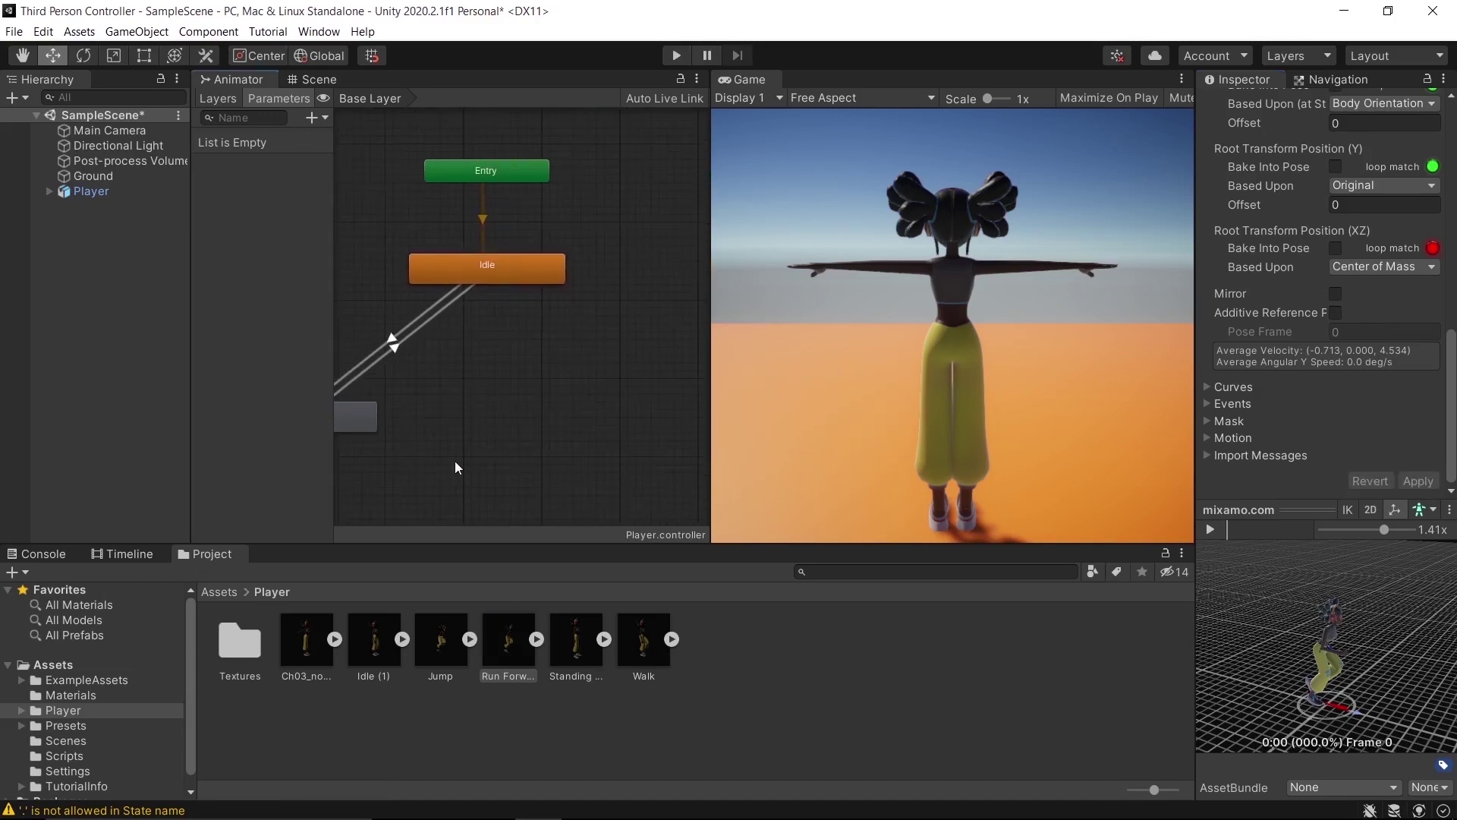
left_click_drag(509, 645, 584, 499)
left_click_drag(654, 413, 586, 417)
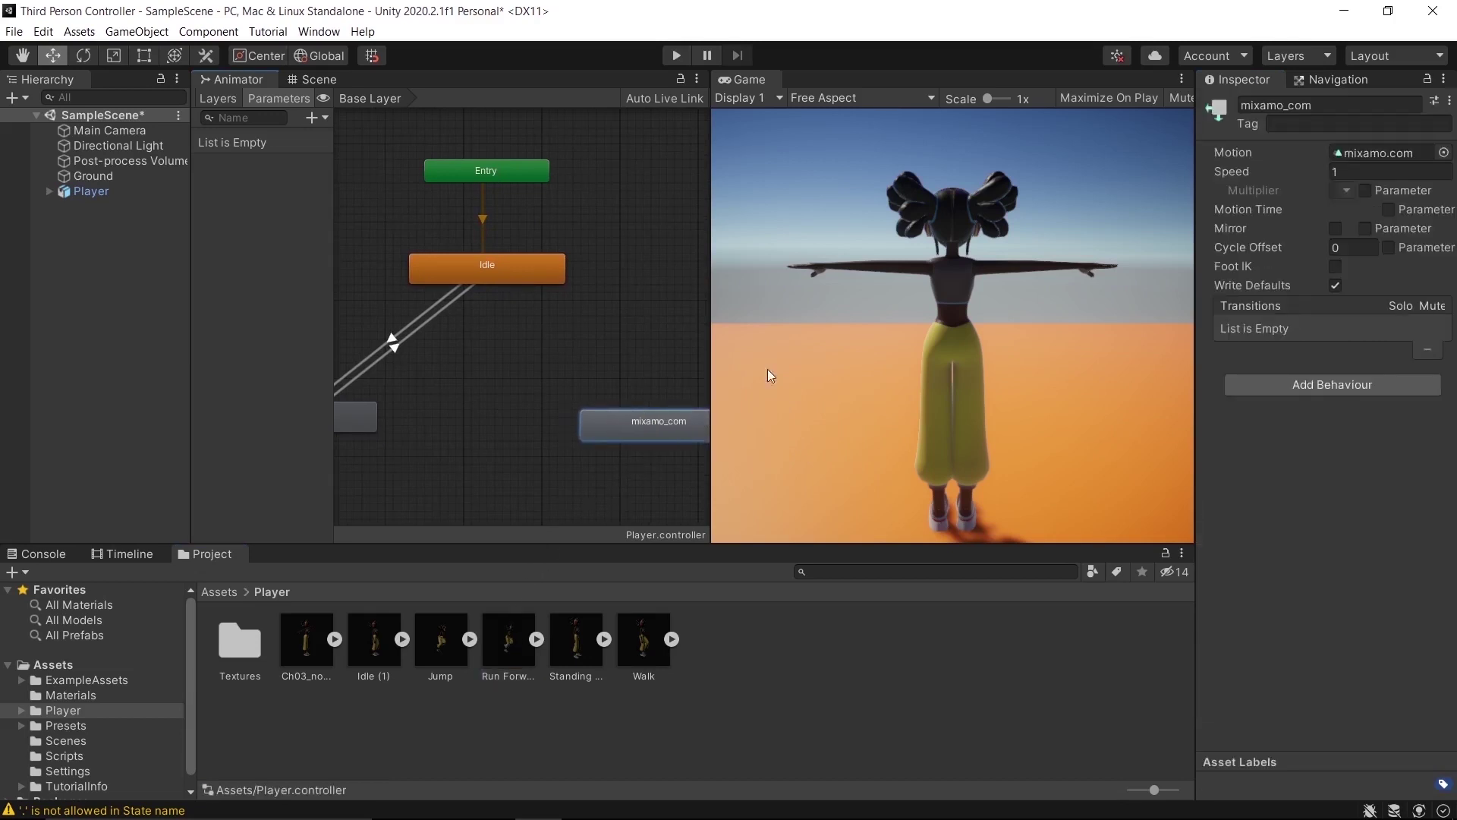
left_click(1357, 105)
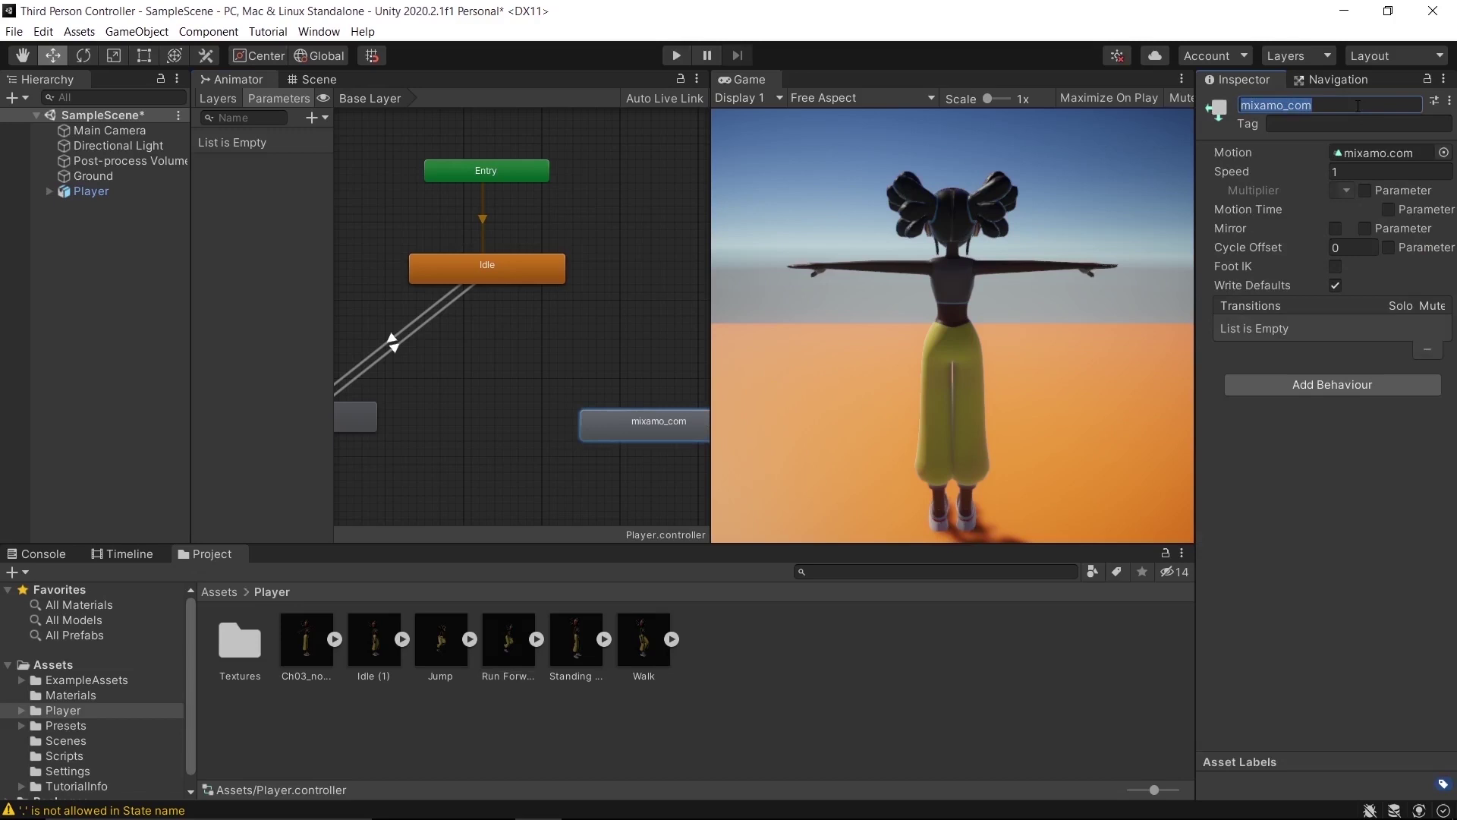
type("run")
Create transitions from run to Idle and from Idle to run.
right_click(616, 423)
left_click(640, 429)
left_click(525, 284)
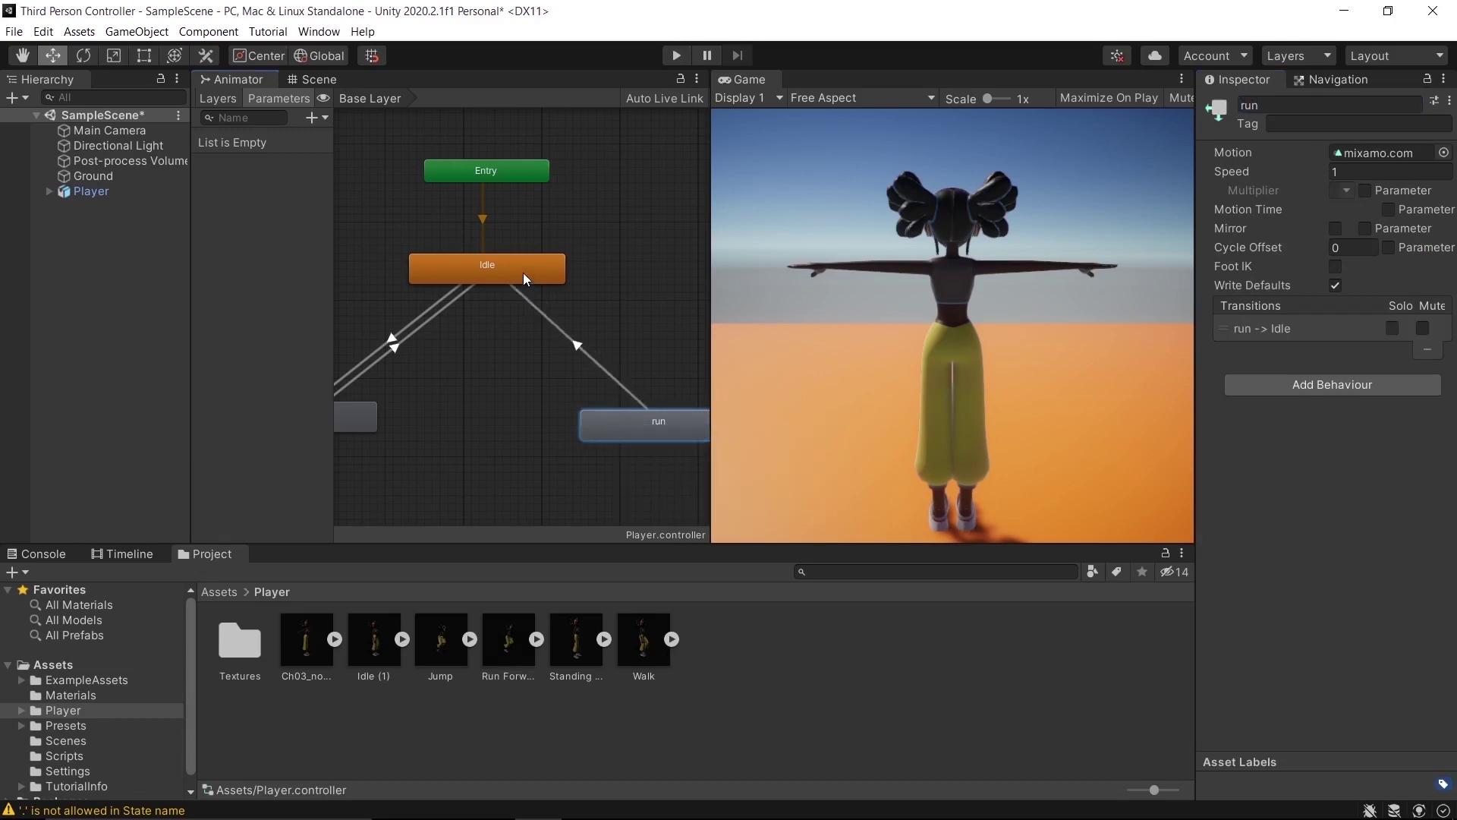
right_click(521, 271)
left_click(570, 285)
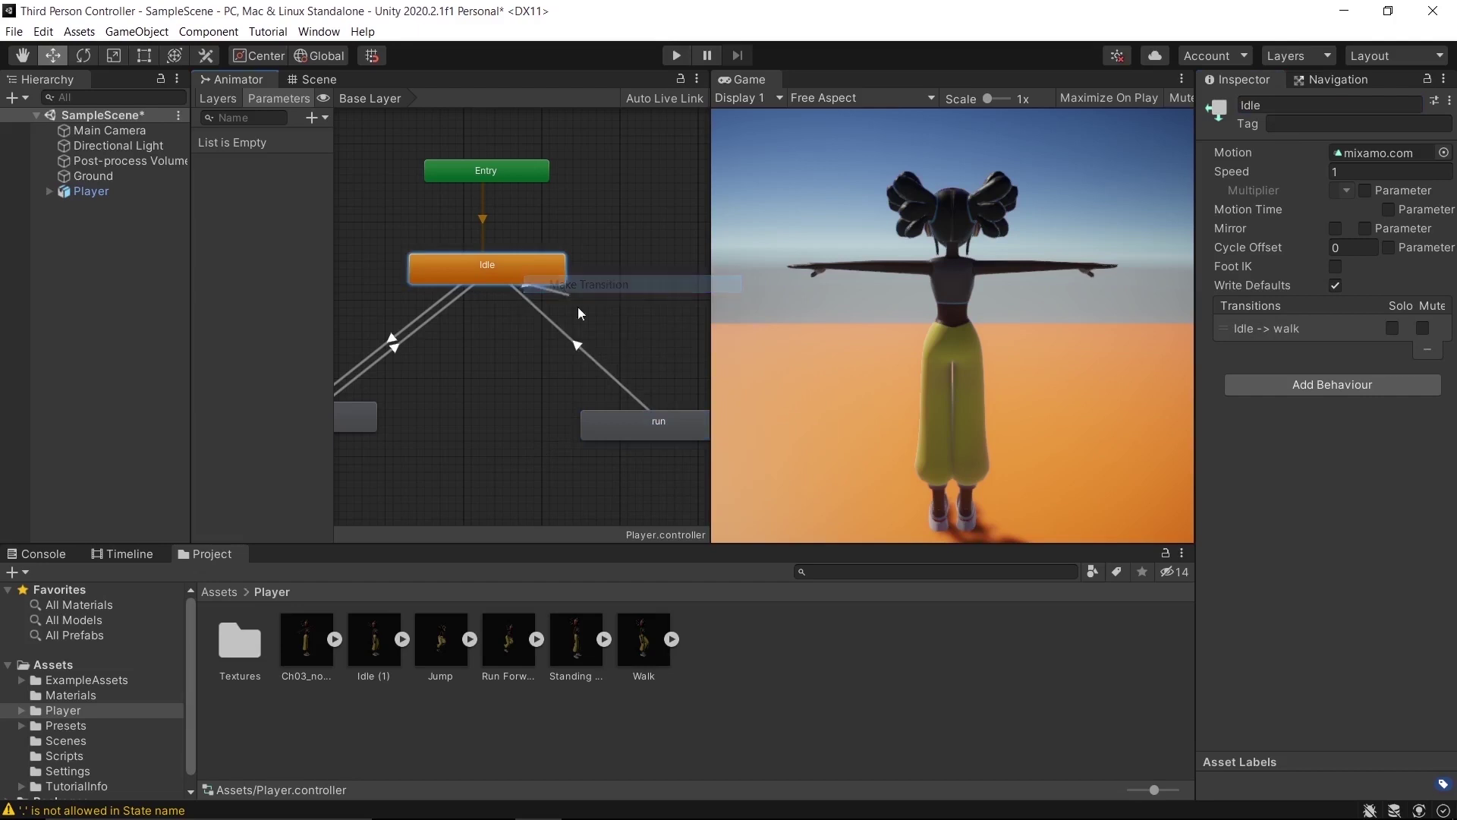
left_click(667, 423)
scroll(640, 429, "down", 3)
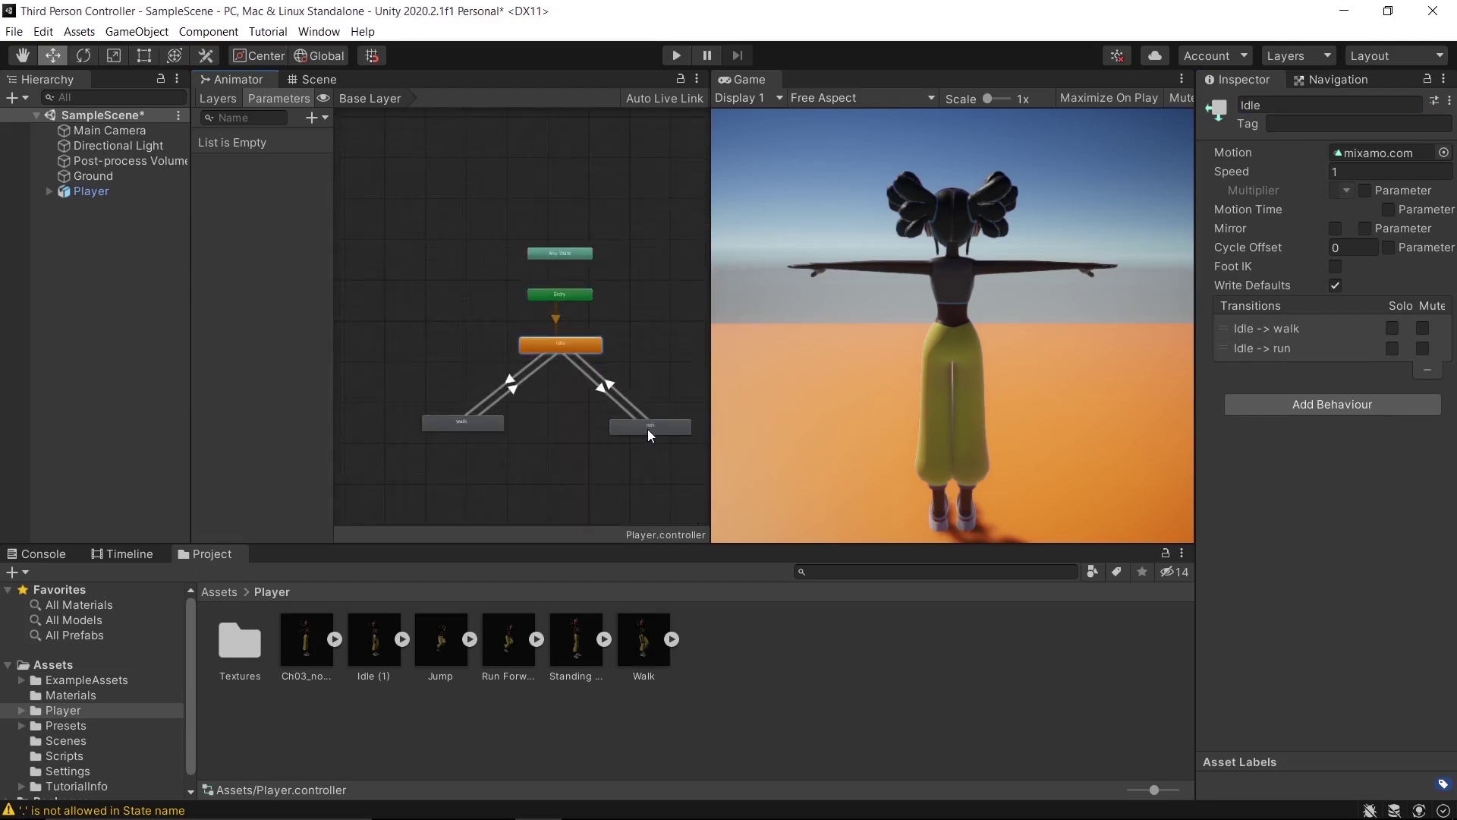
left_click(648, 430)
scroll(576, 469, "up", 1)
scroll(620, 484, "up", 4)
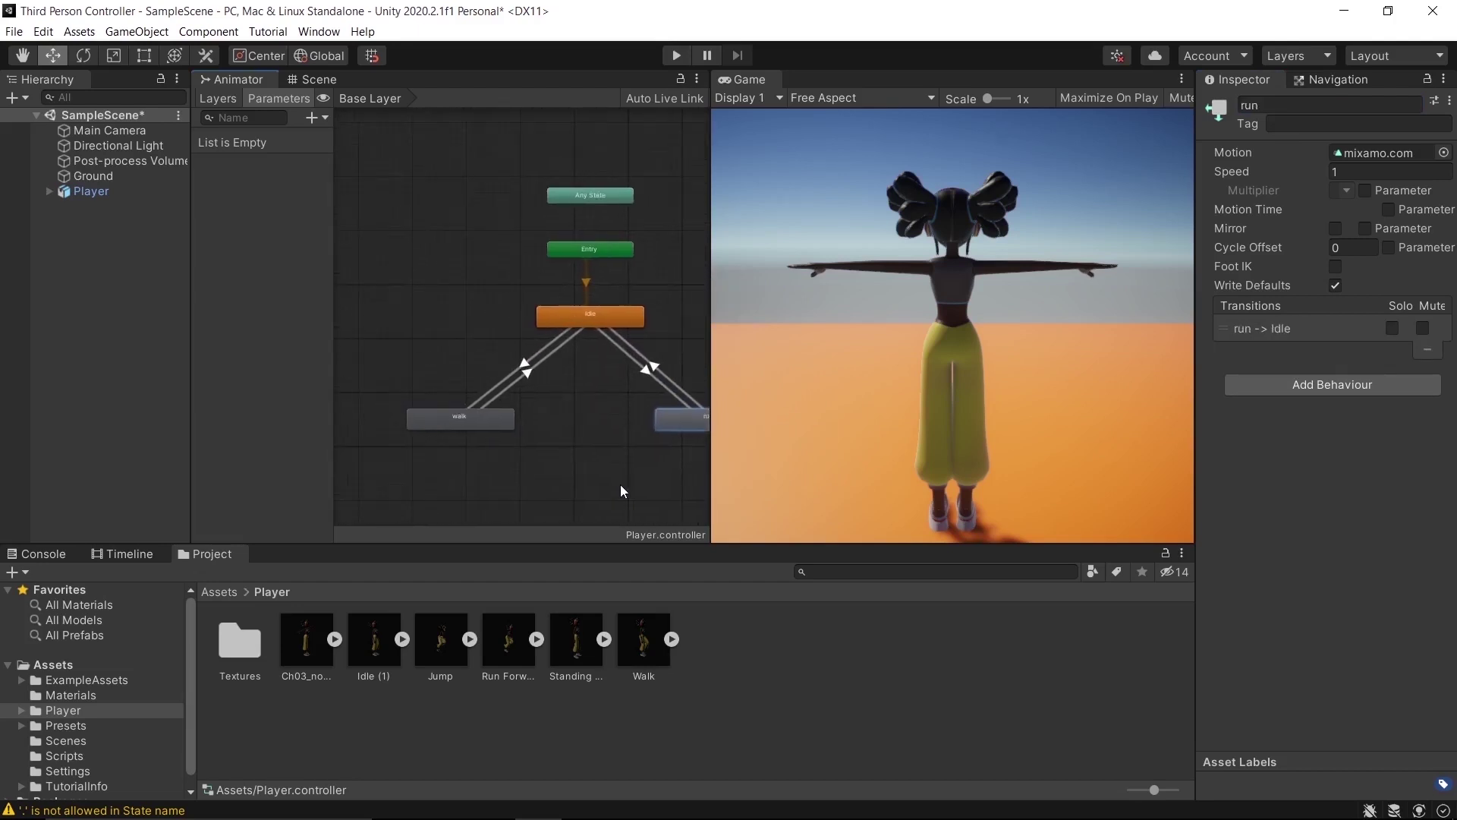
scroll(586, 454, "up", 2)
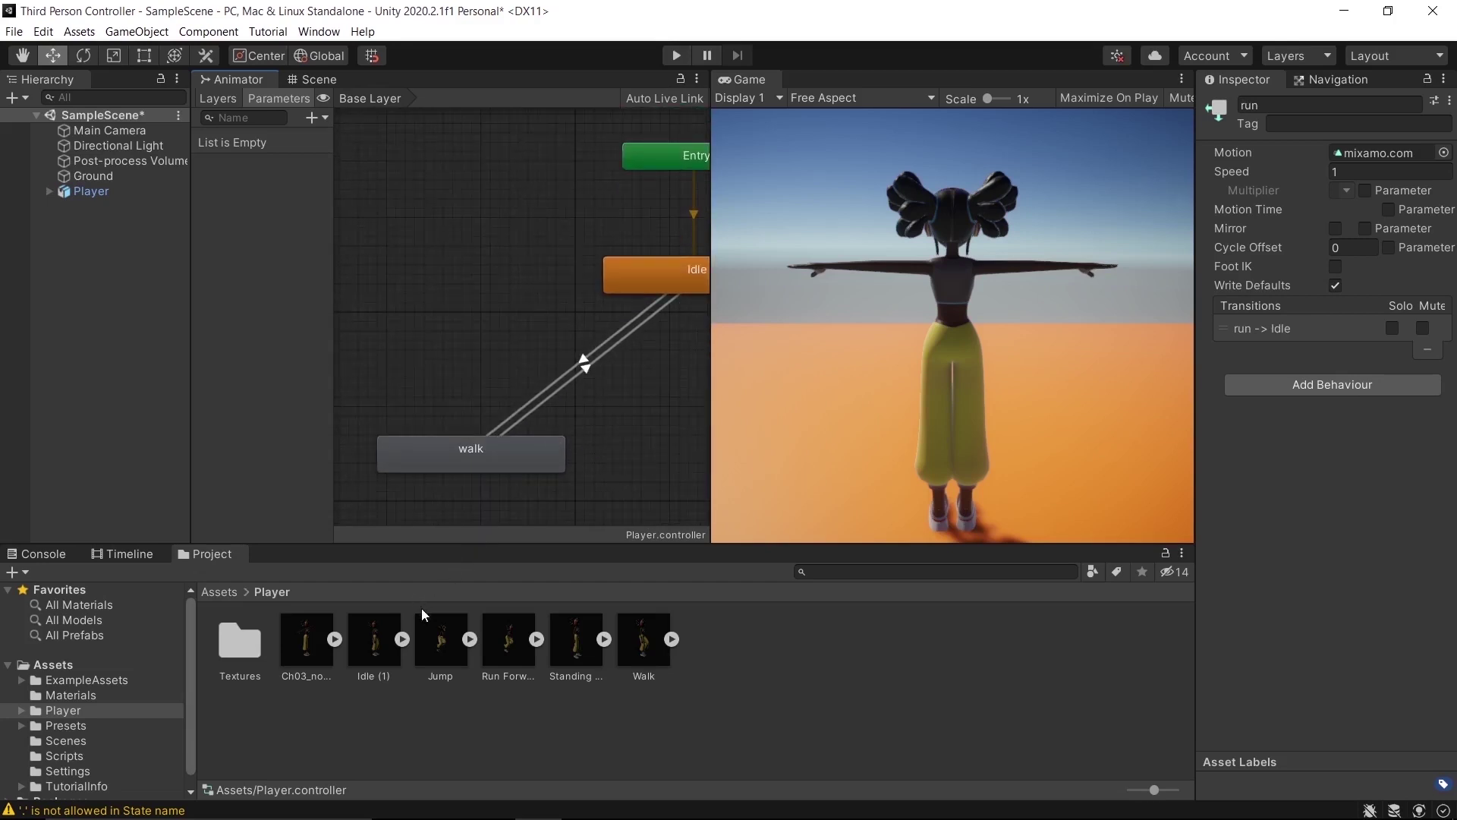
Add the Standing Jump clip above walk as a state named stand jump.
left_click_drag(576, 644, 472, 362)
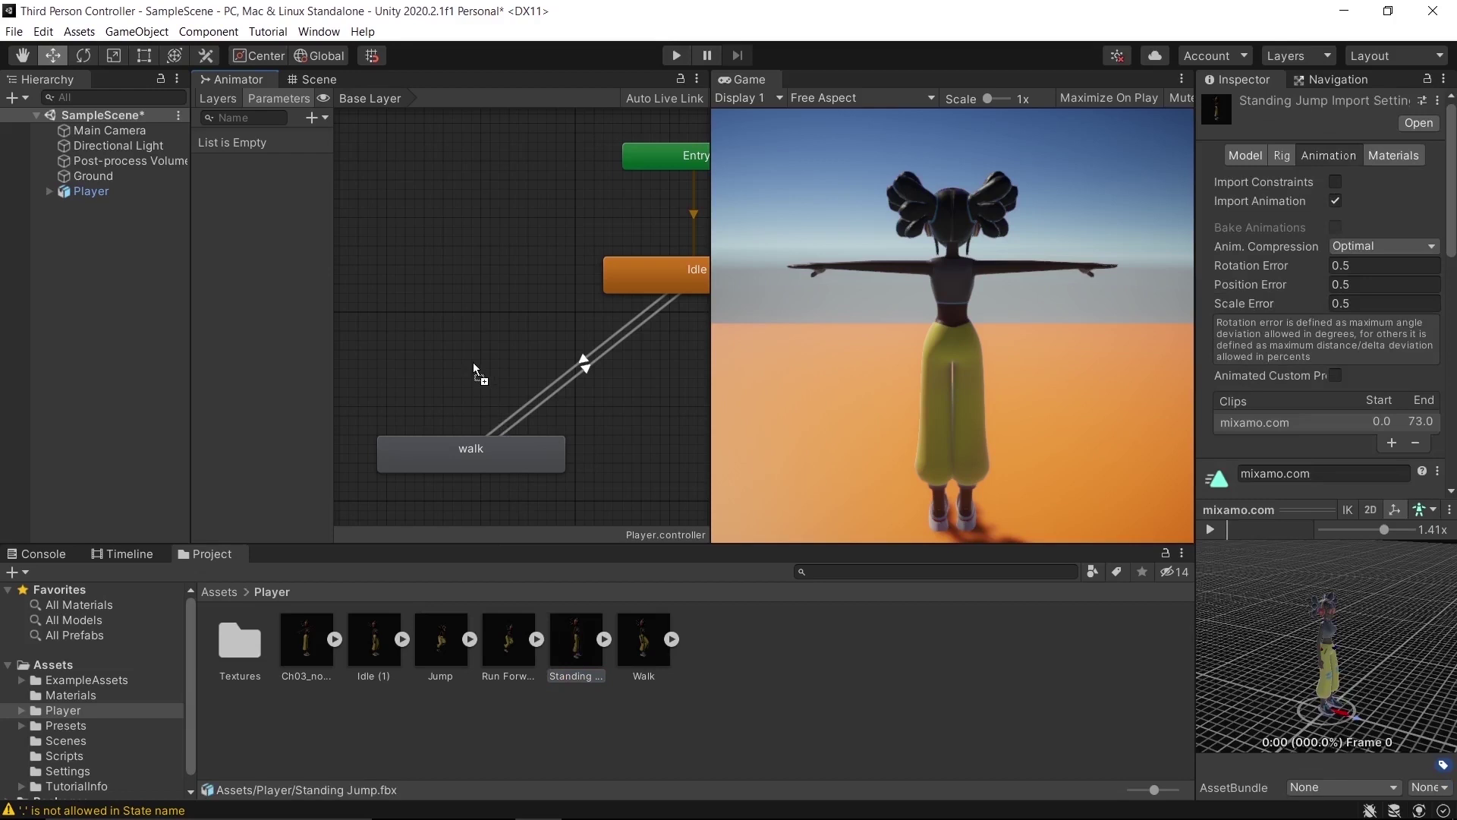
left_click_drag(451, 306, 395, 298)
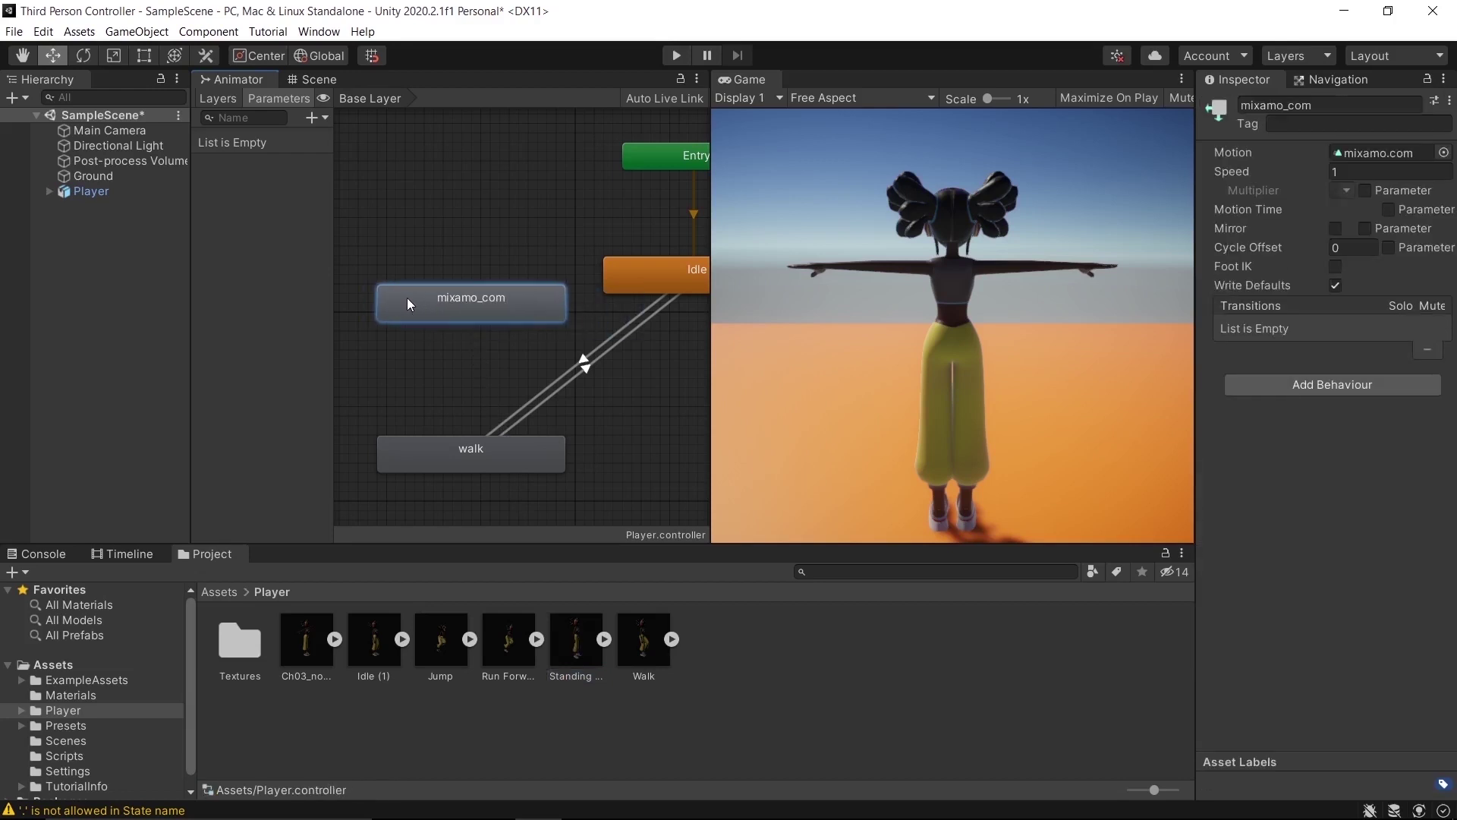
left_click(1332, 104)
type("stand jump")
key("Return")
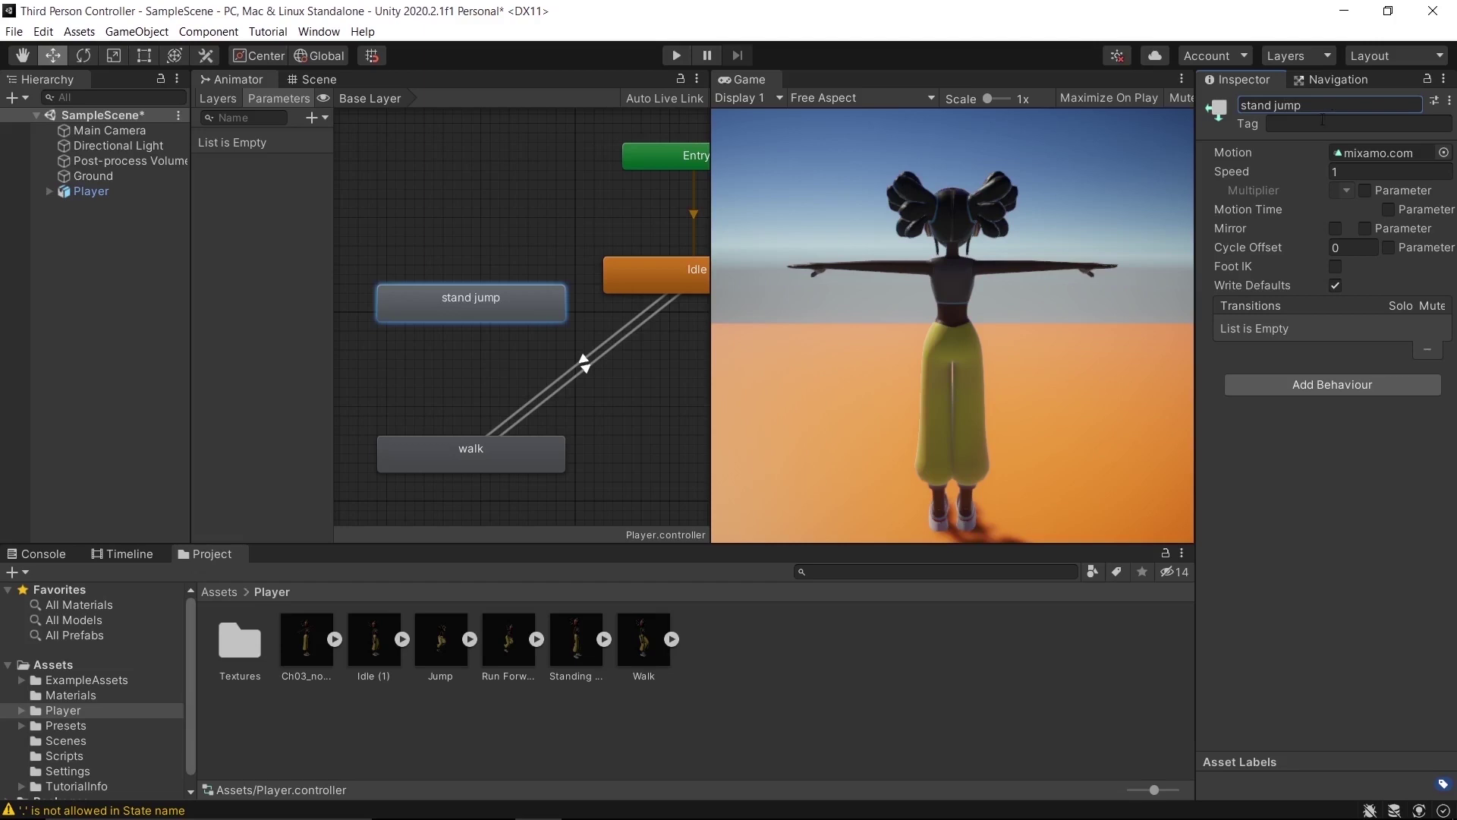
Link stand jump and walk with transitions in both directions.
scroll(598, 381, "down", 1)
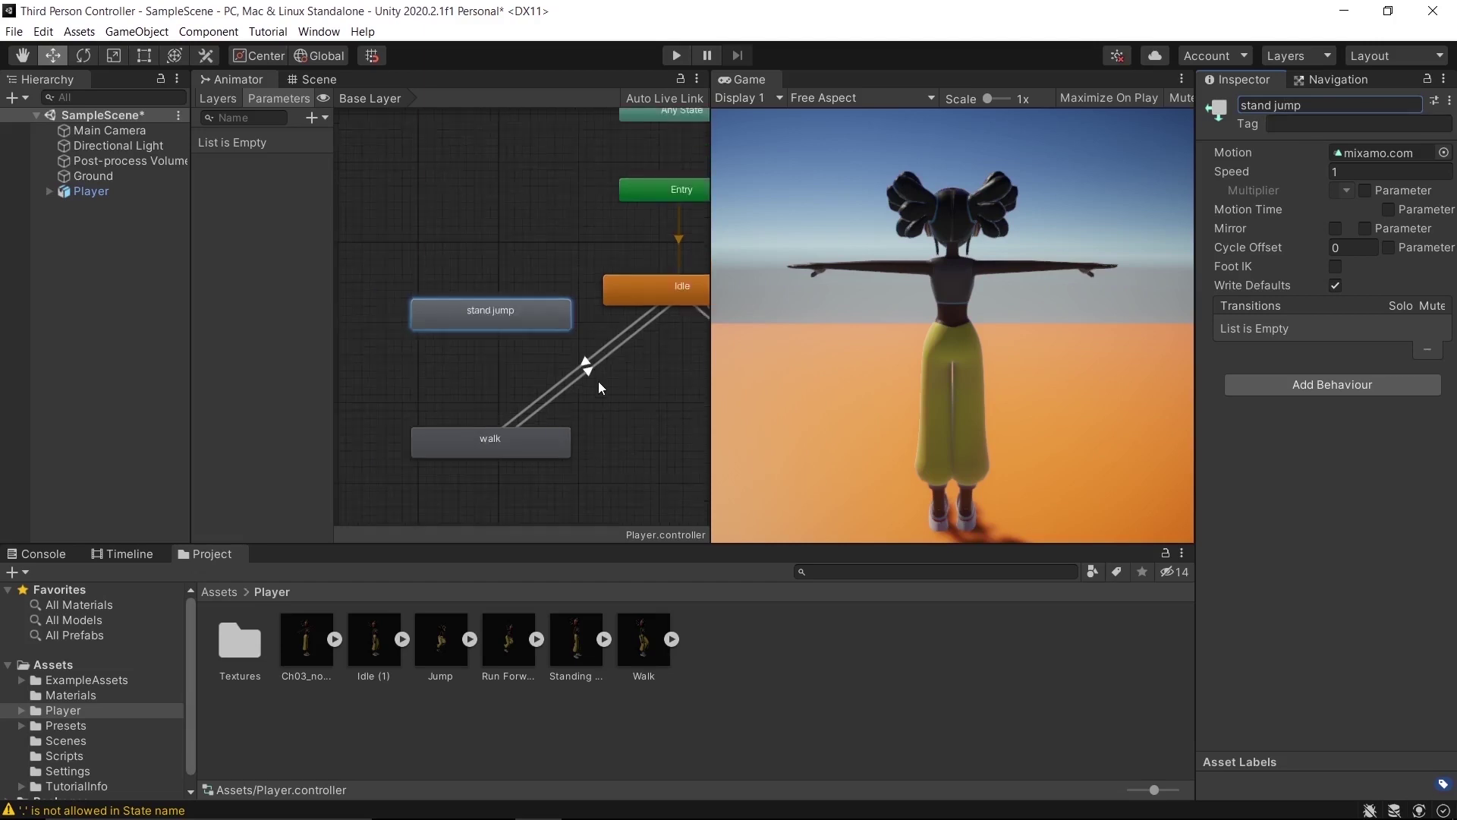
right_click(497, 320)
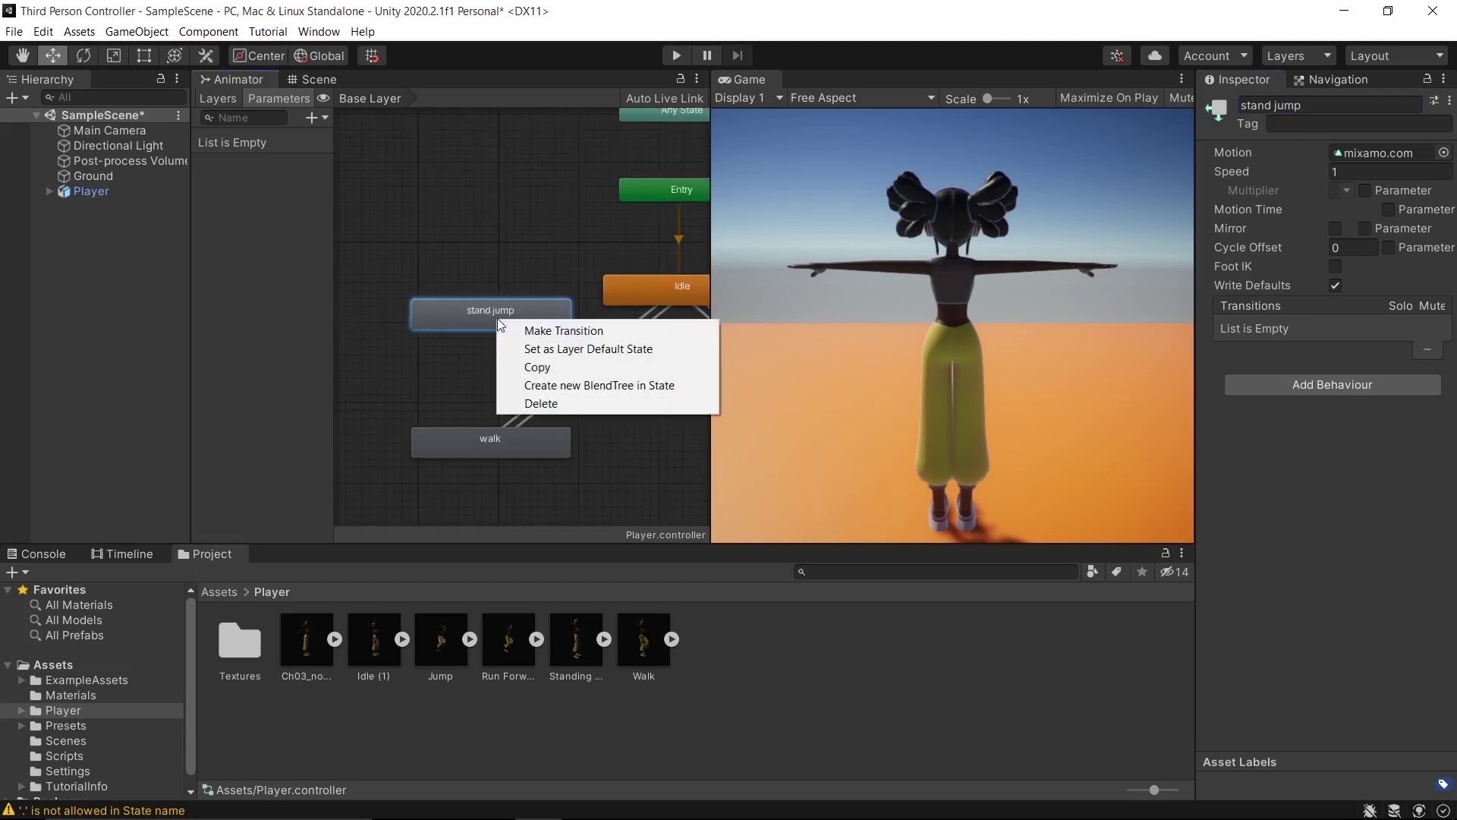
left_click(523, 331)
left_click(472, 435)
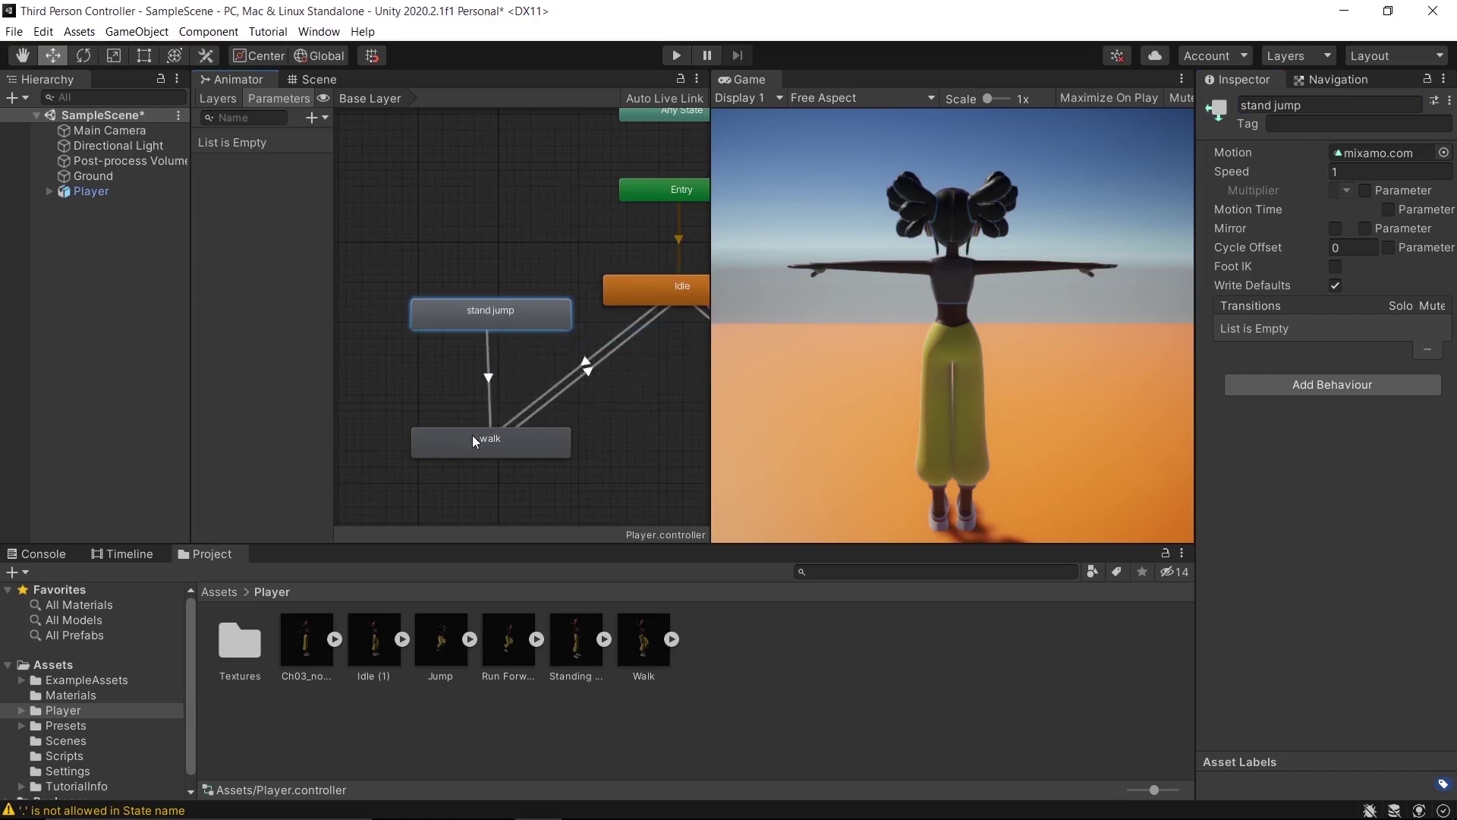
right_click(496, 437)
left_click(531, 450)
left_click(500, 313)
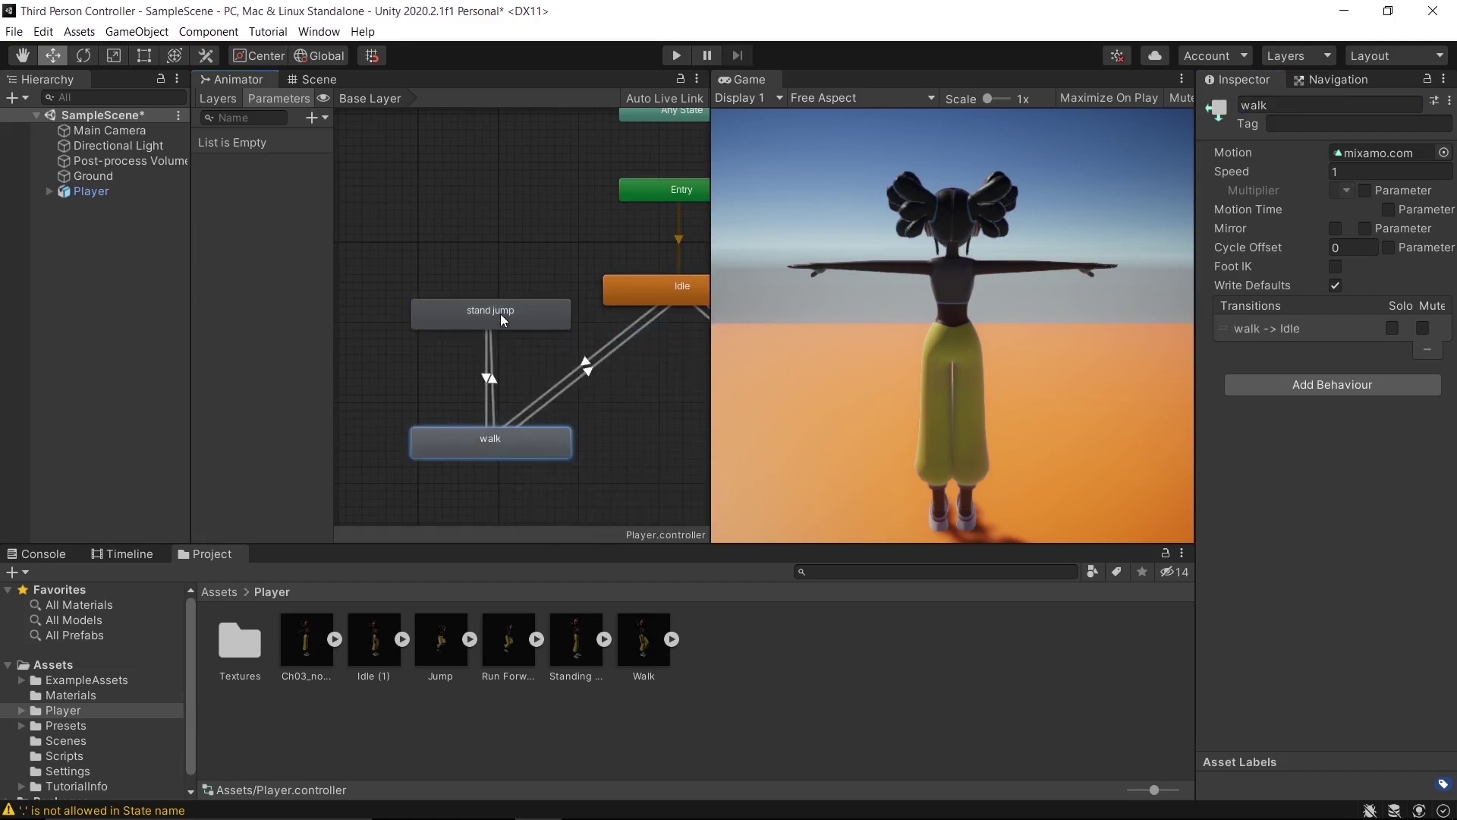
Link stand jump and Idle with transitions in both directions.
right_click(499, 312)
left_click(526, 324)
left_click(618, 286)
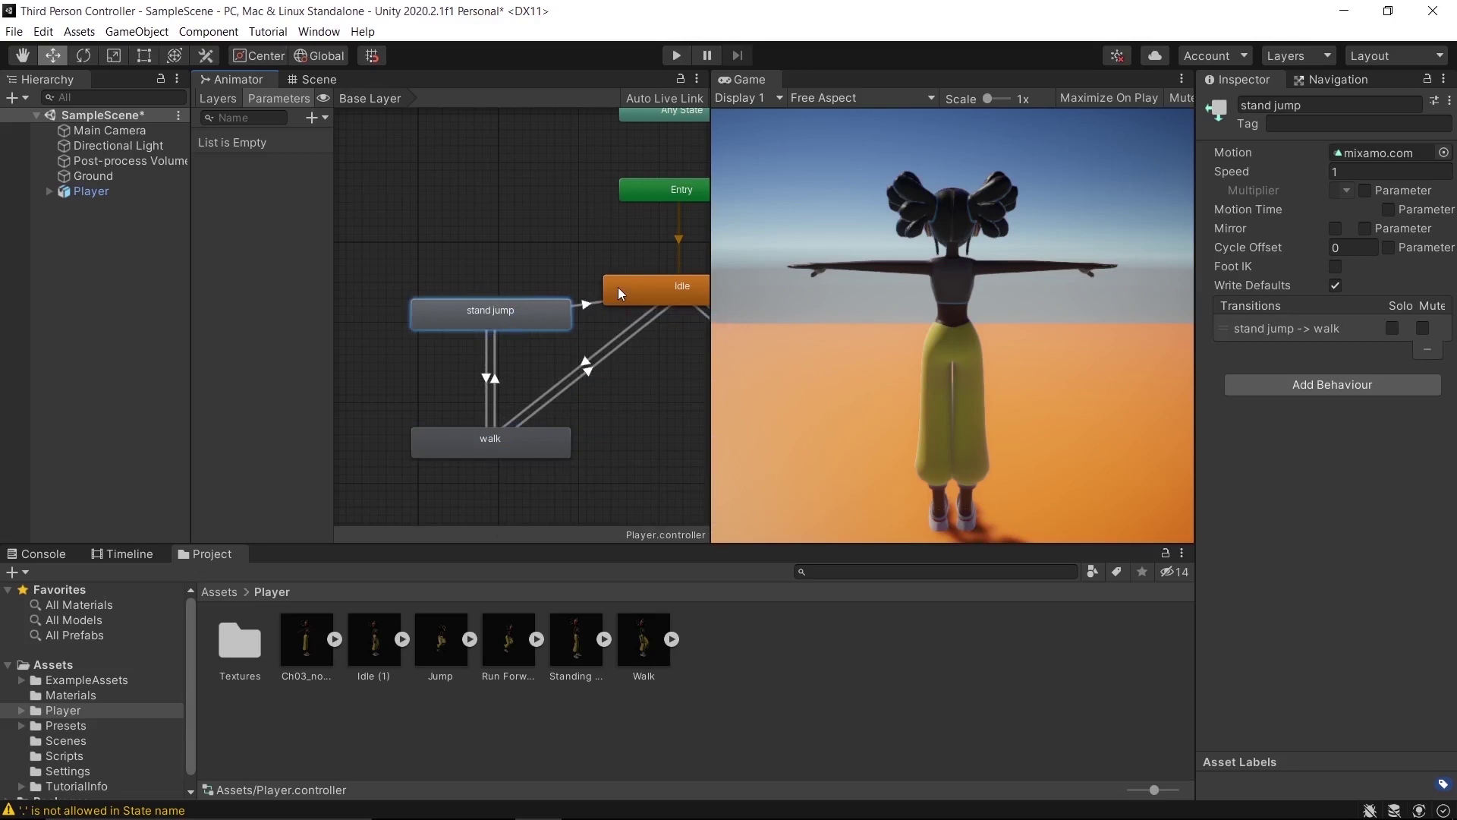
right_click(618, 287)
left_click(641, 289)
left_click(536, 311)
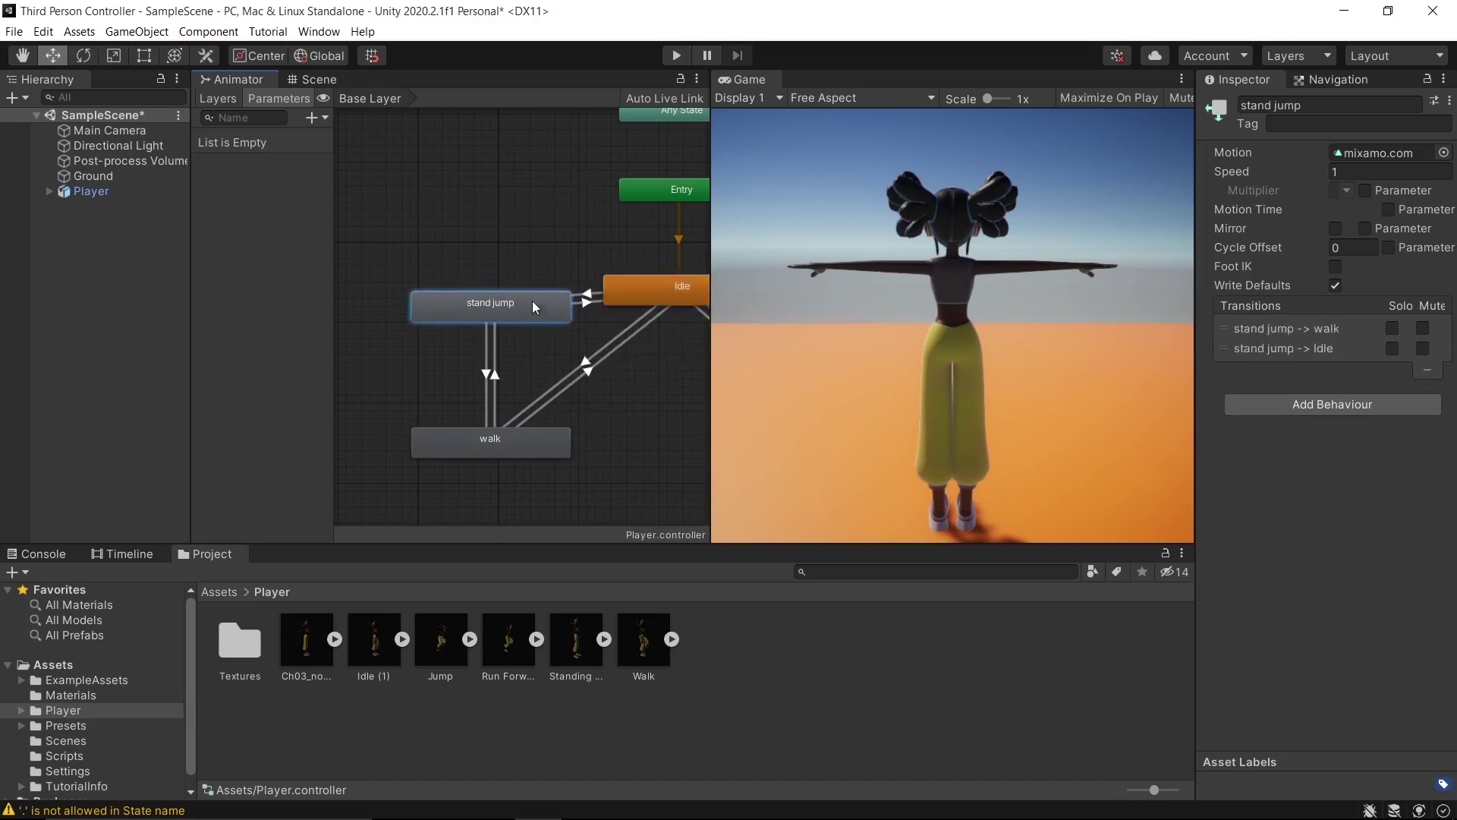
Add the Jump clip as a new state to the right of Idle.
scroll(531, 402, "down", 3)
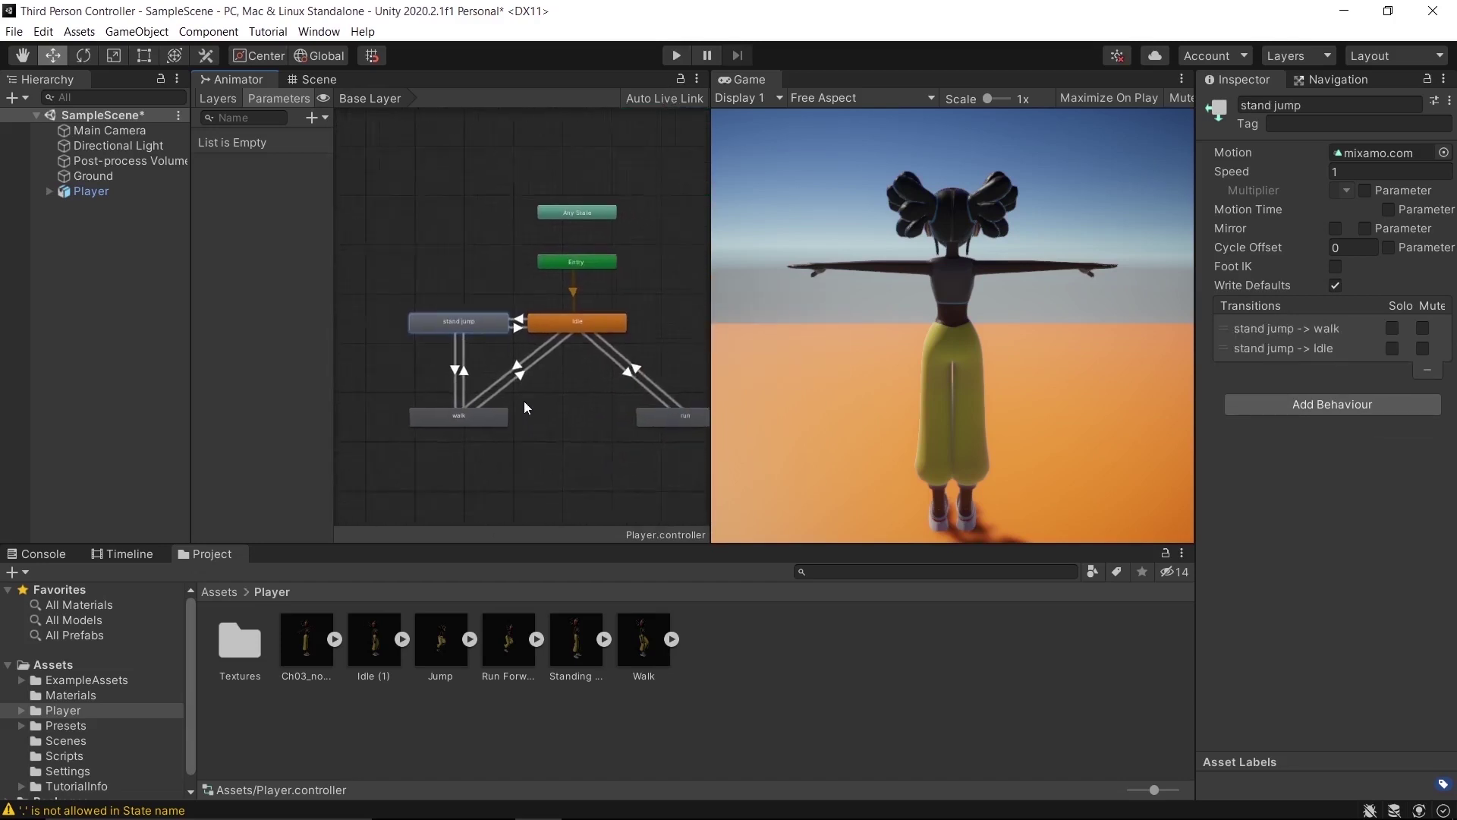
middle_click_drag(525, 402, 466, 393)
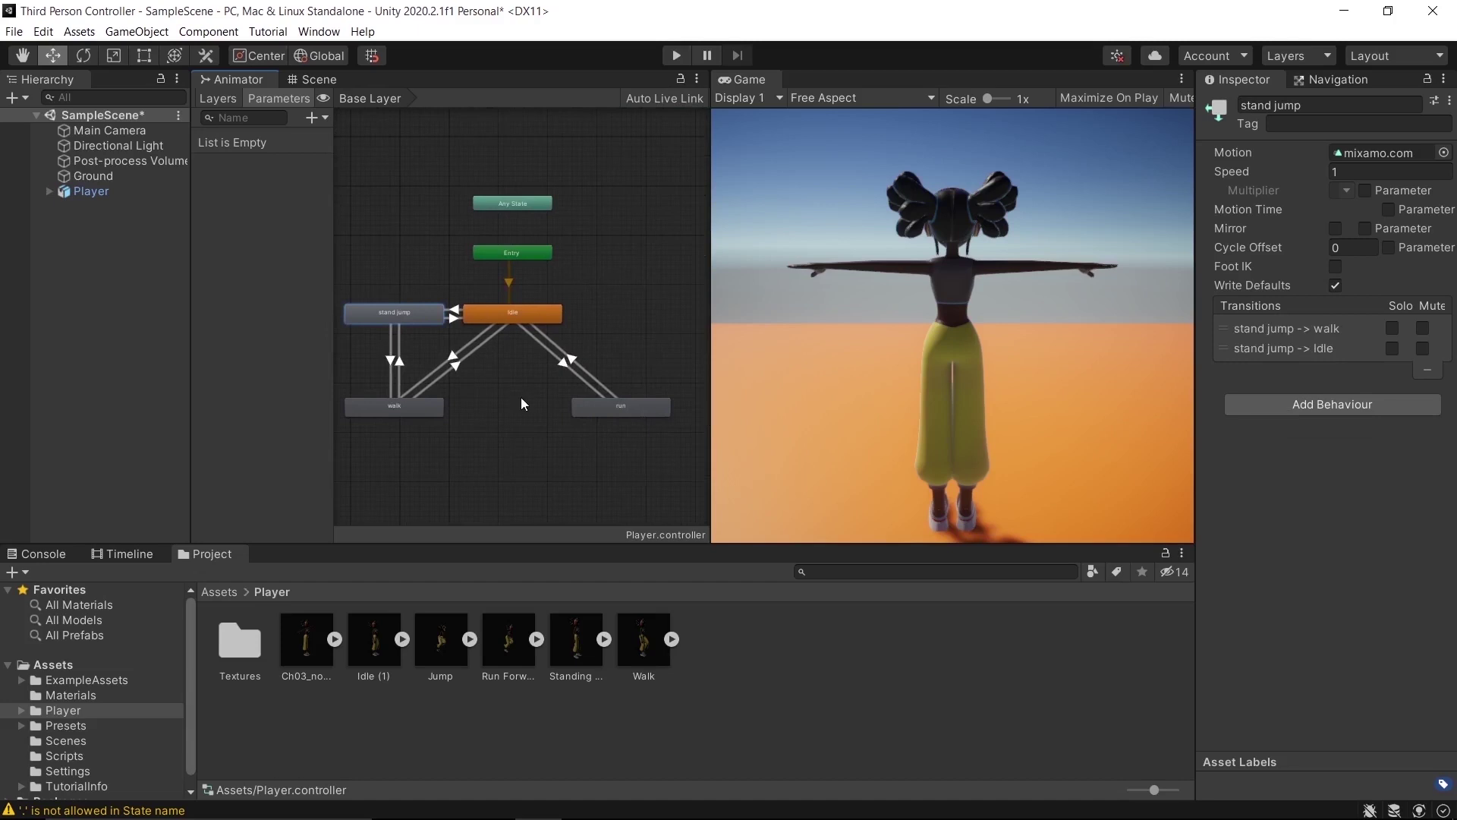
left_click_drag(448, 657, 622, 321)
Rename the new mixamo_com state to jump.
scroll(635, 322, "up", 2)
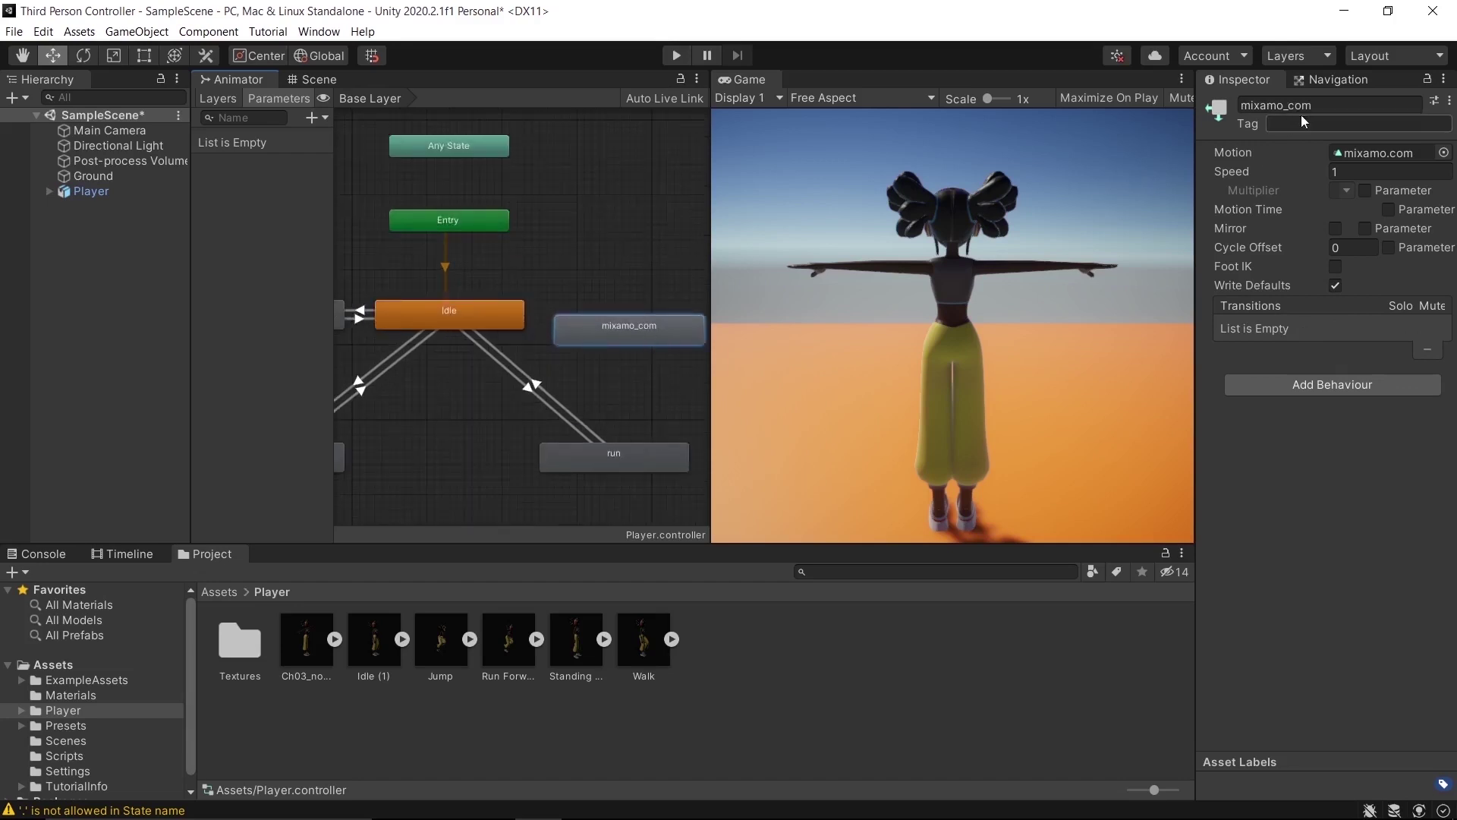
left_click(1324, 105)
type("jump")
key("Return")
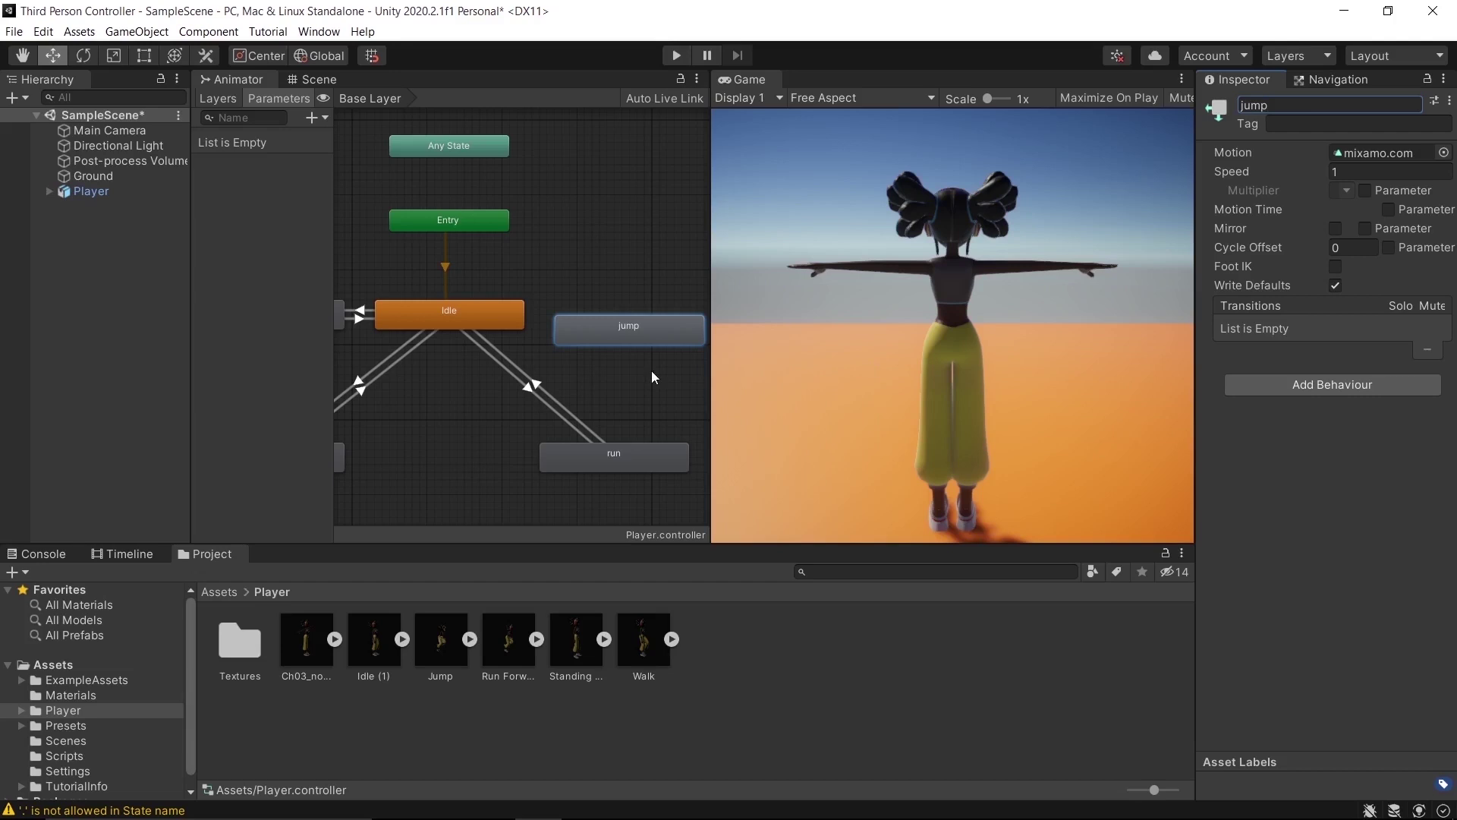
Create transitions from run to jump and from jump back to run.
right_click(626, 453)
left_click(649, 465)
left_click(627, 330)
right_click(626, 332)
left_click(649, 339)
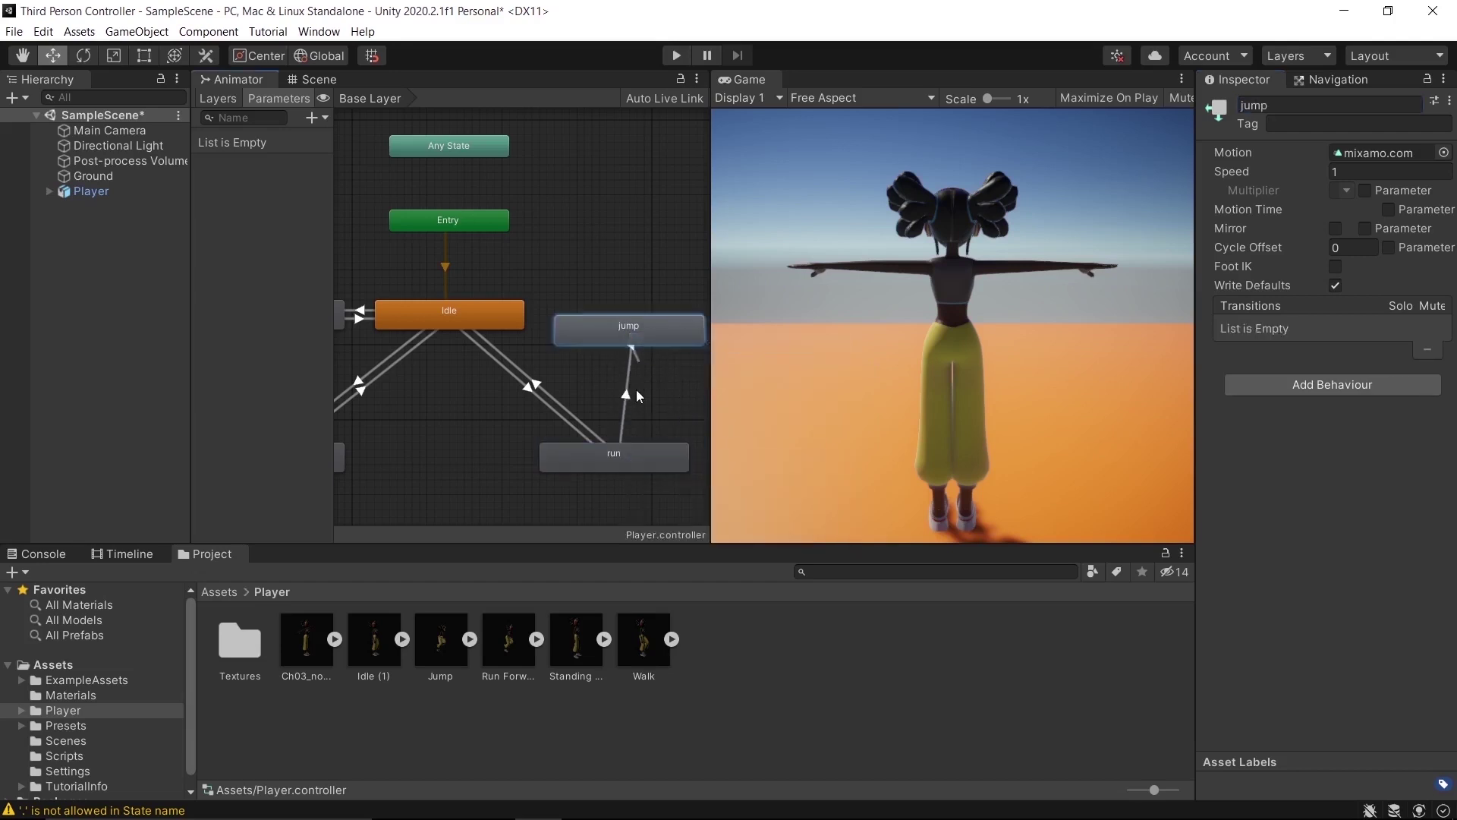
left_click(630, 453)
scroll(636, 439, "down", 2)
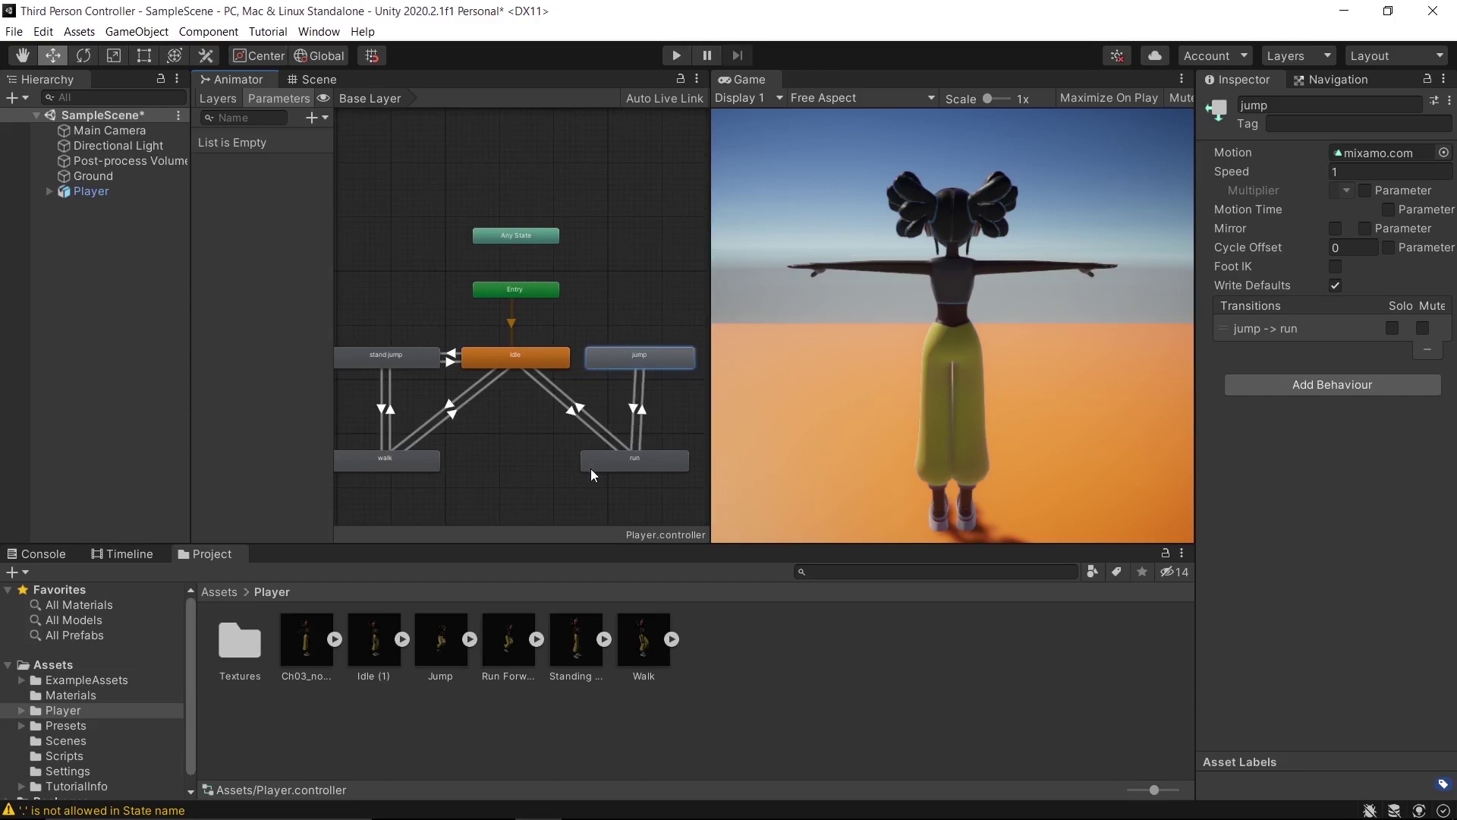
left_click(438, 358)
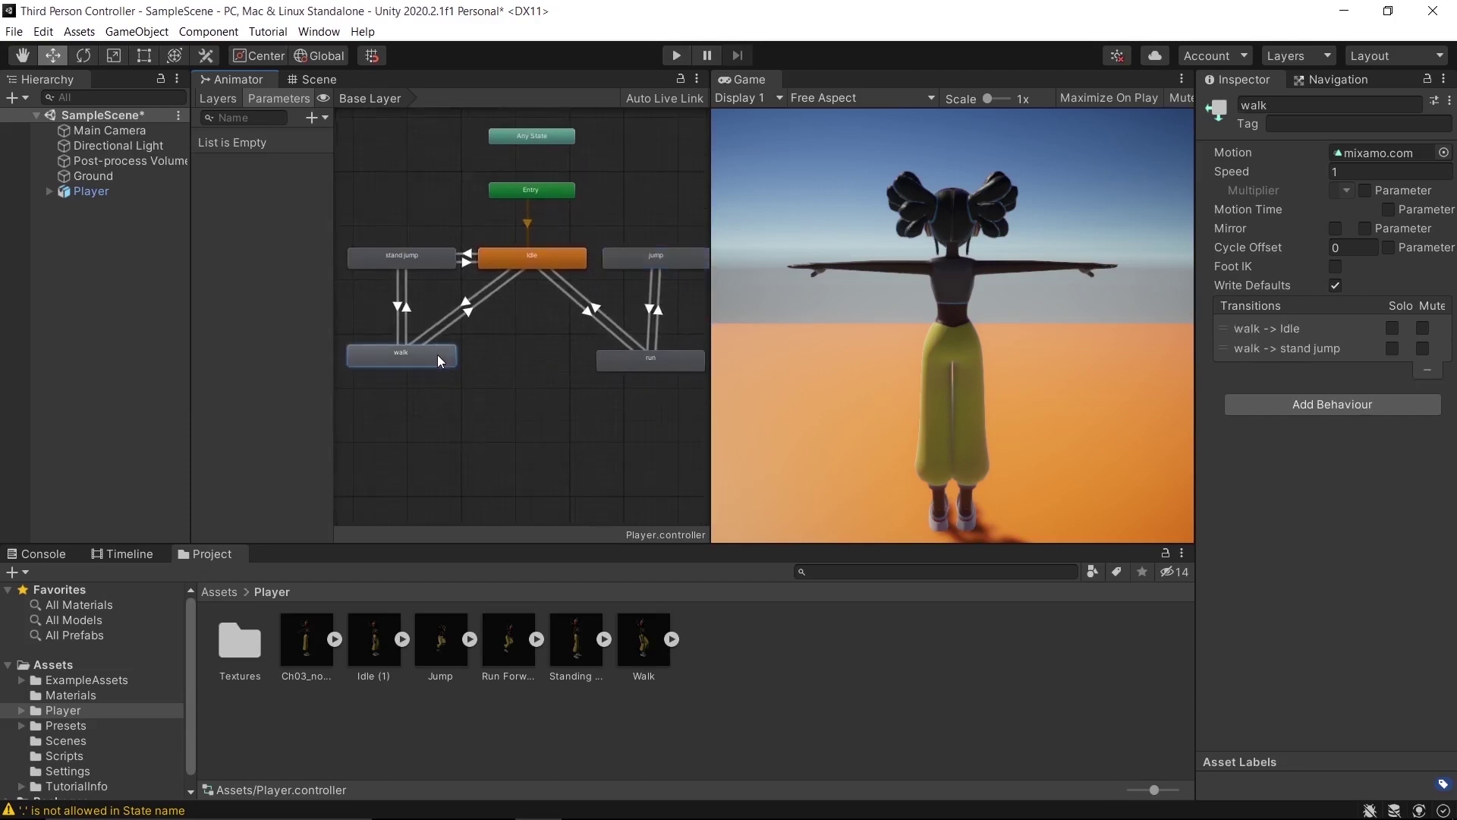
left_click(639, 368)
scroll(558, 421, "down", 2)
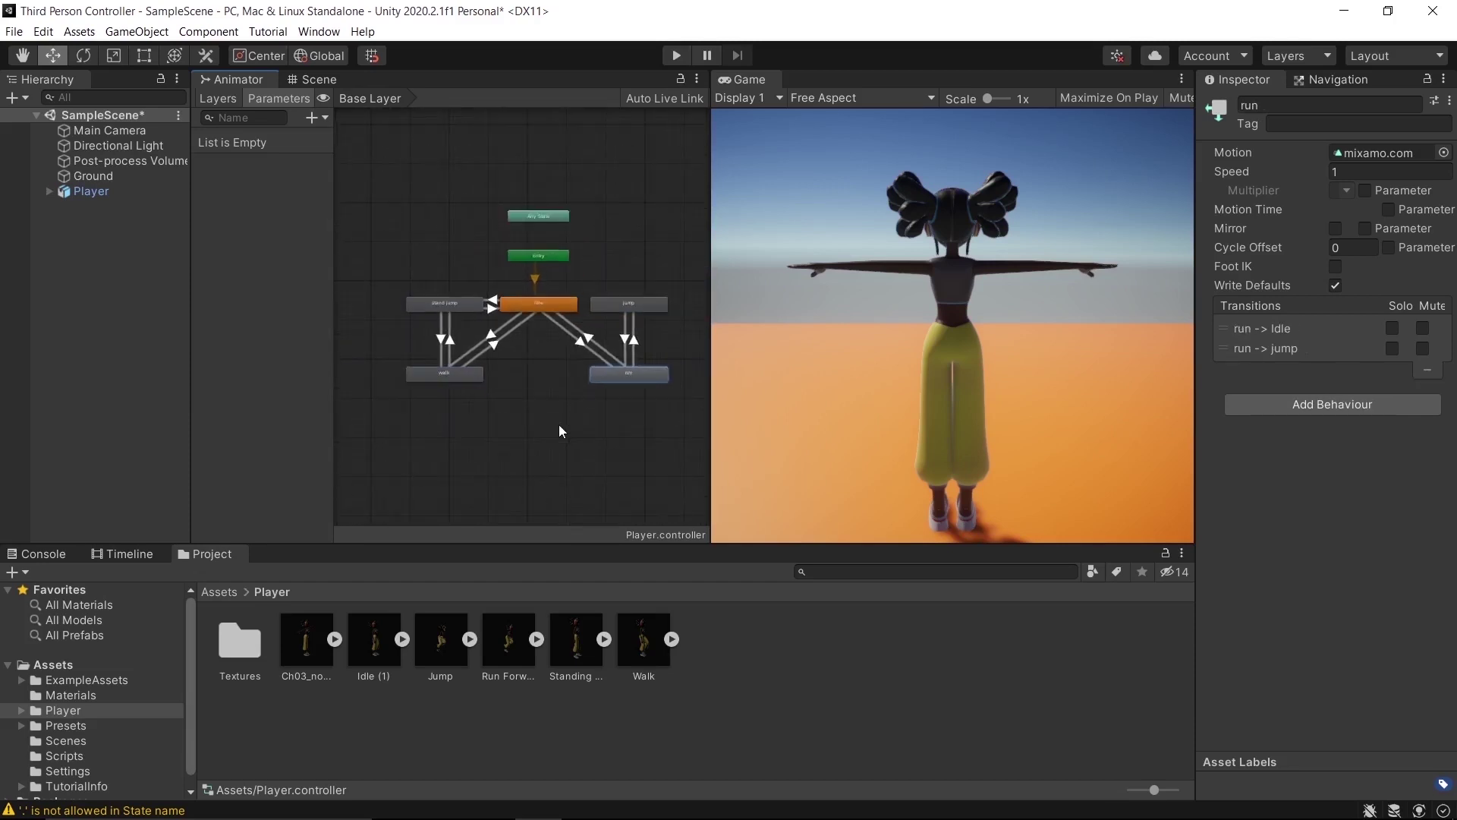
scroll(455, 356, "up", 3)
Create transitions from walk to run and from run back to walk.
right_click(421, 341)
left_click(555, 360)
left_click(667, 352)
right_click(671, 344)
left_click(713, 355)
left_click(428, 346)
scroll(514, 402, "down", 2)
mouse_move(516, 408)
middle_mouse_down()
mouse_move(490, 403)
mouse_move(502, 403)
middle_mouse_up()
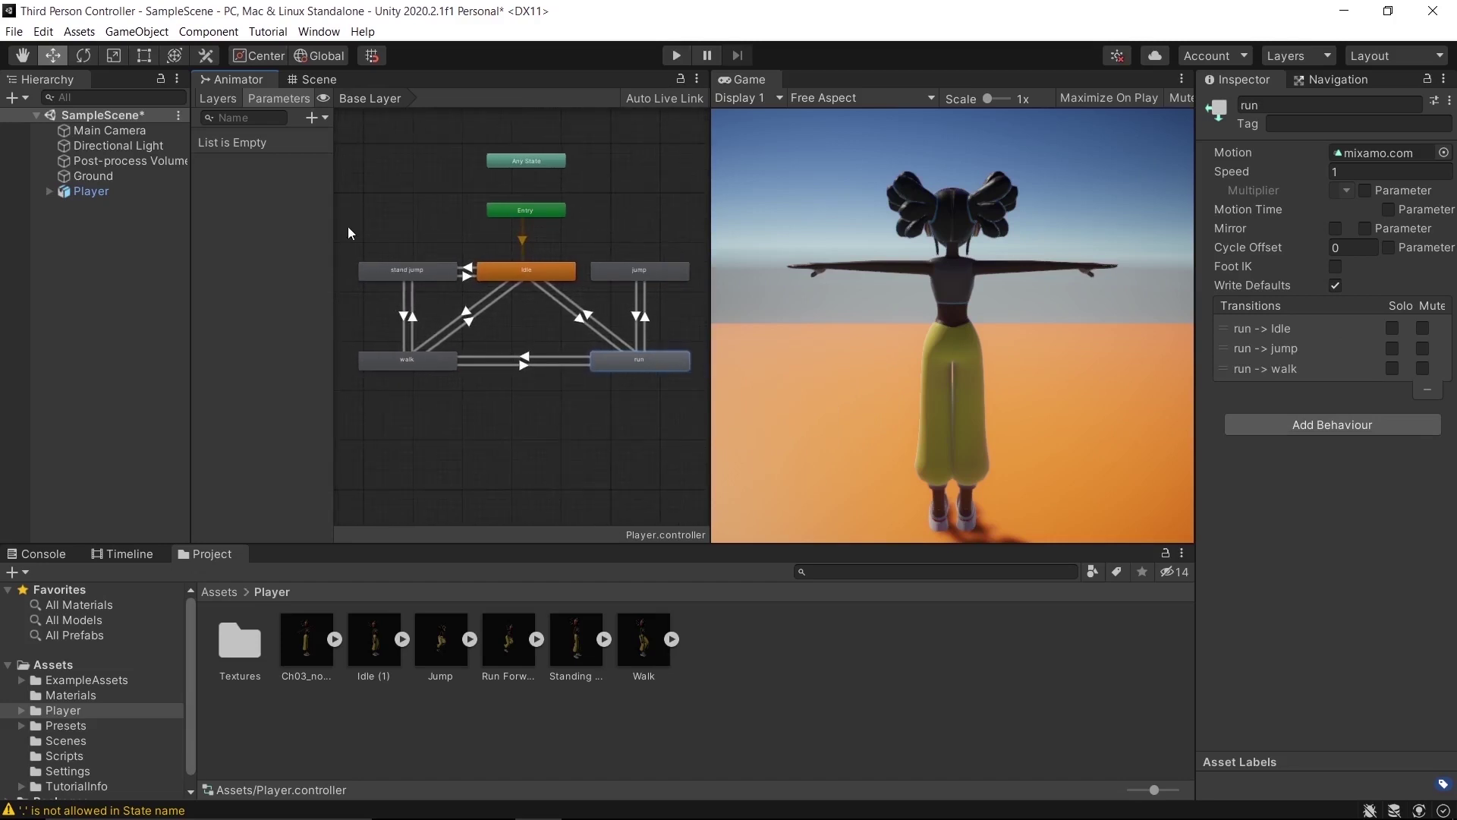
scroll(394, 244, "up", 2)
middle_click_drag(468, 225, 437, 199)
scroll(453, 202, "down", 1)
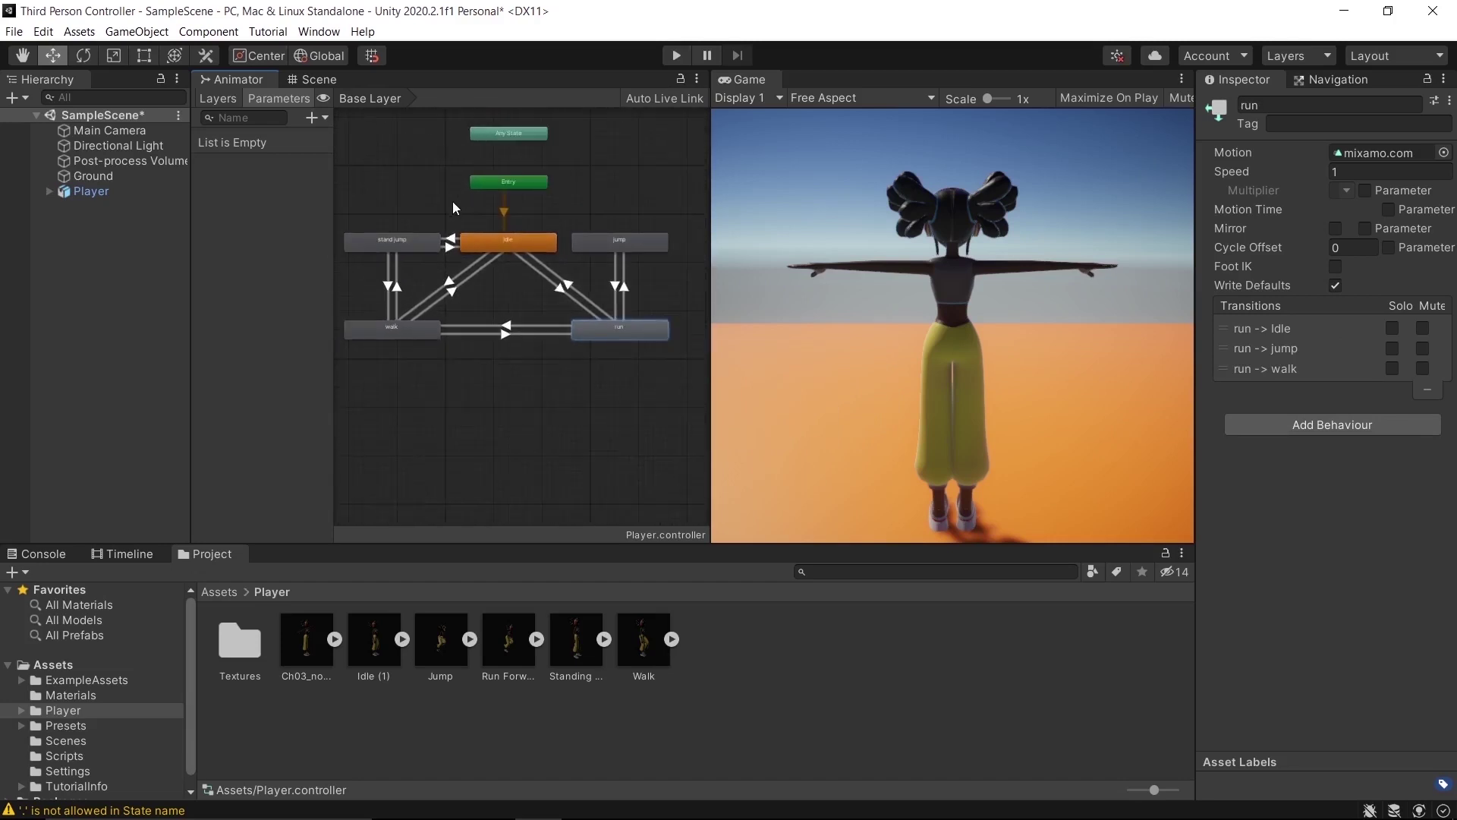
Add a Float parameter named walk.
left_click(310, 118)
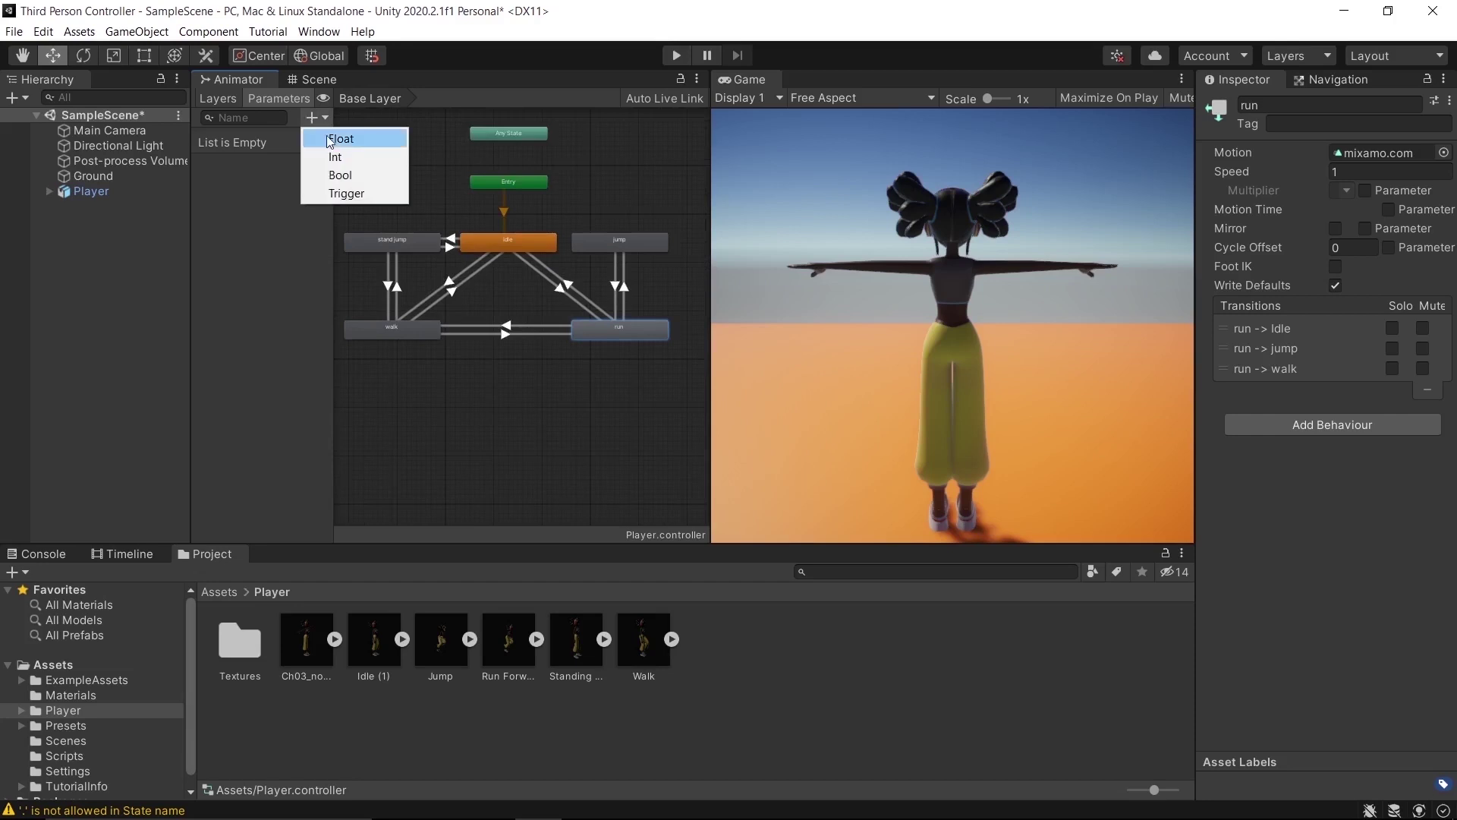
left_click(328, 137)
type("walk")
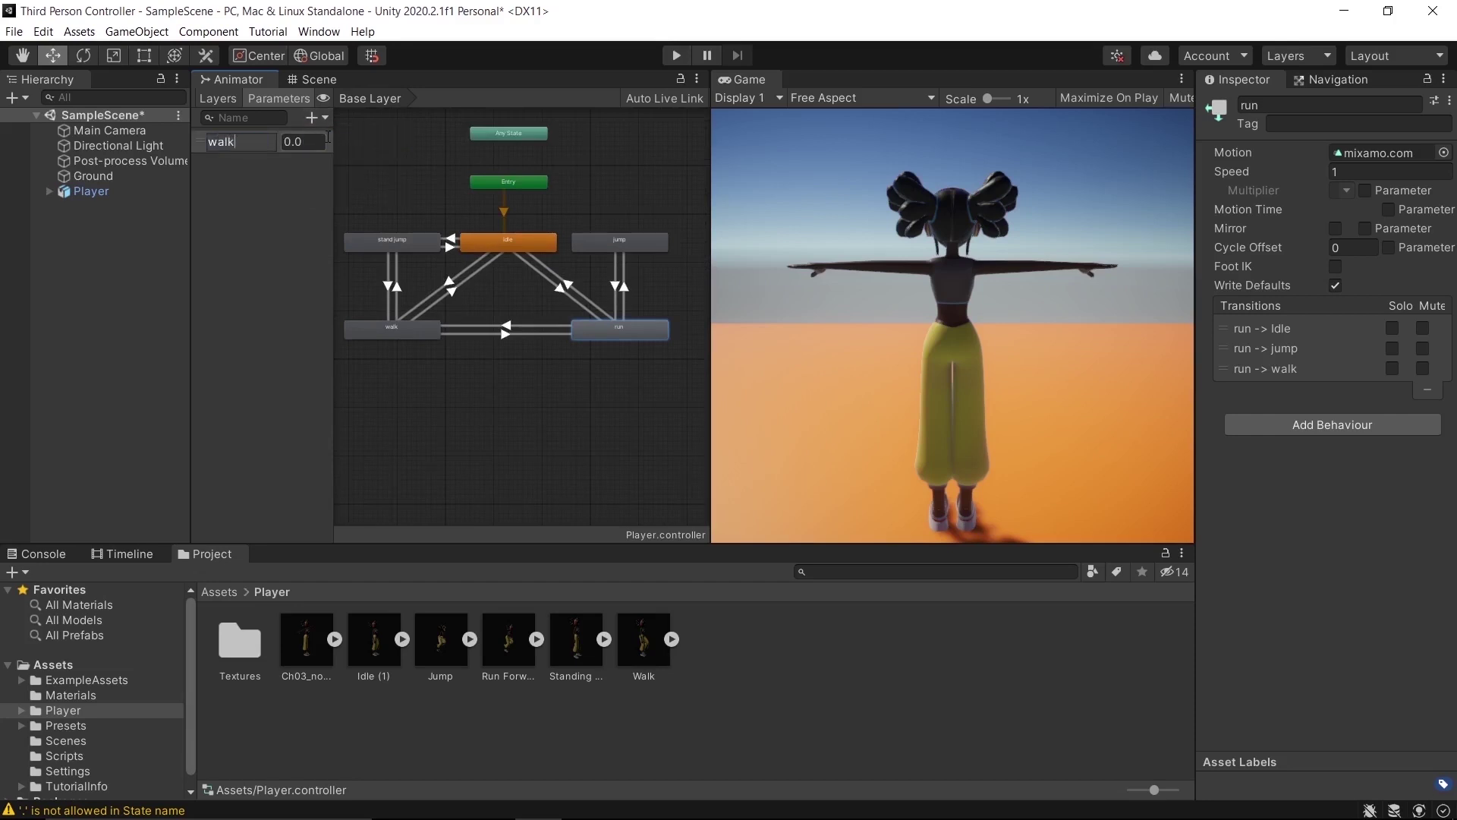
key("Return")
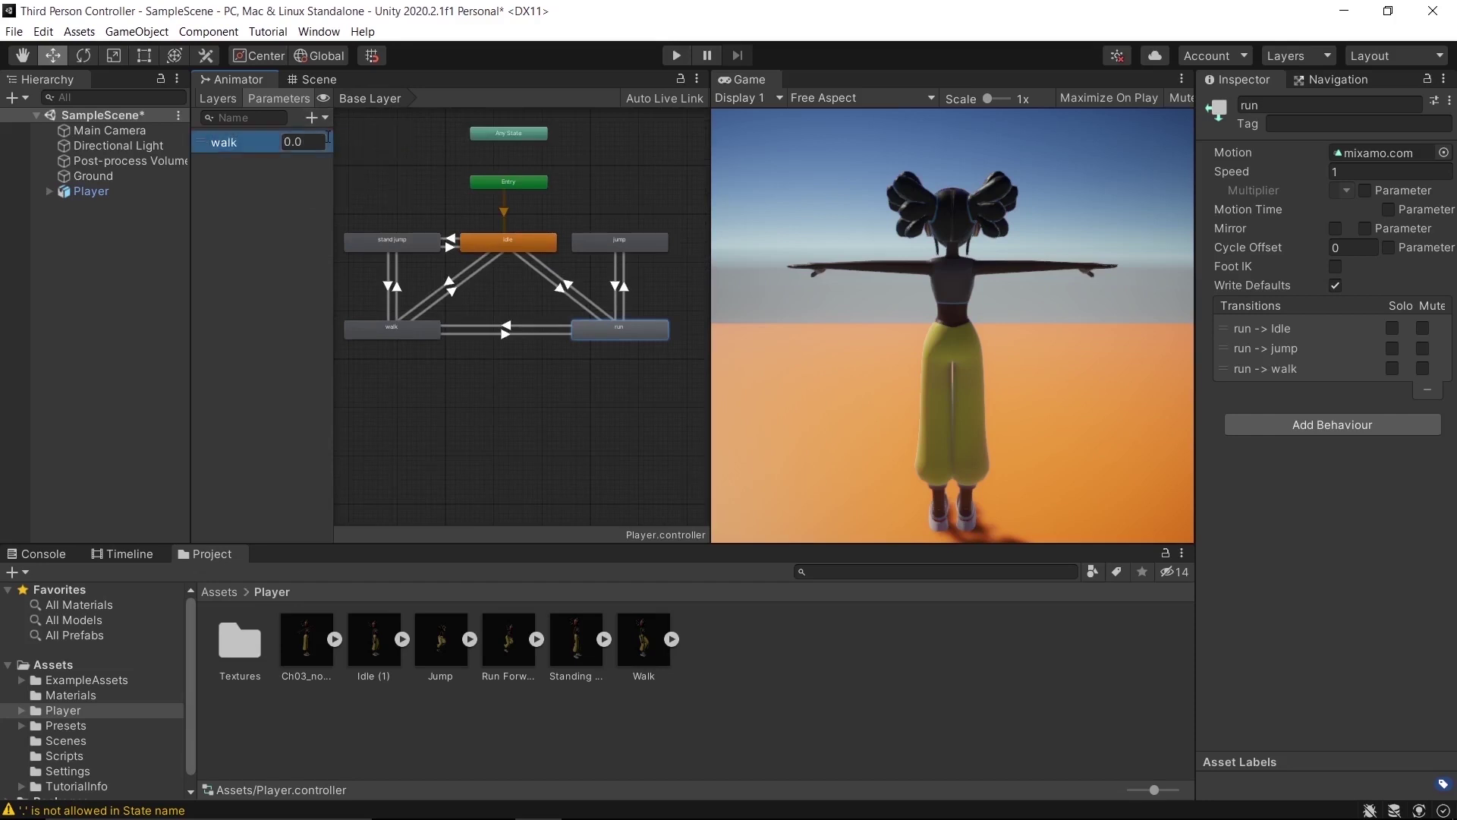
scroll(481, 236, "up", 3)
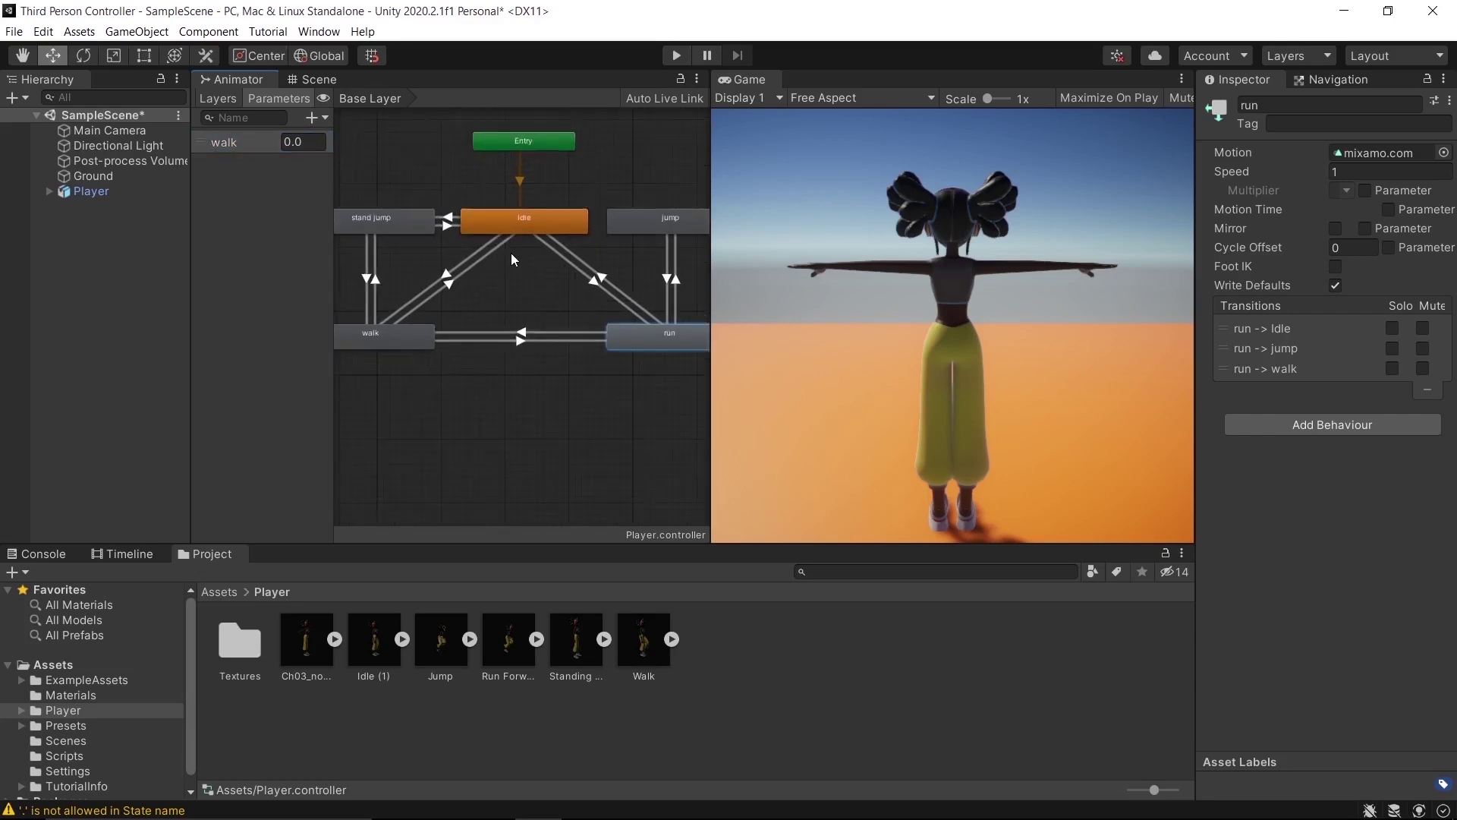
Make Idle→walk require walk greater than 0.1, with Has Exit Time off.
left_click(444, 277)
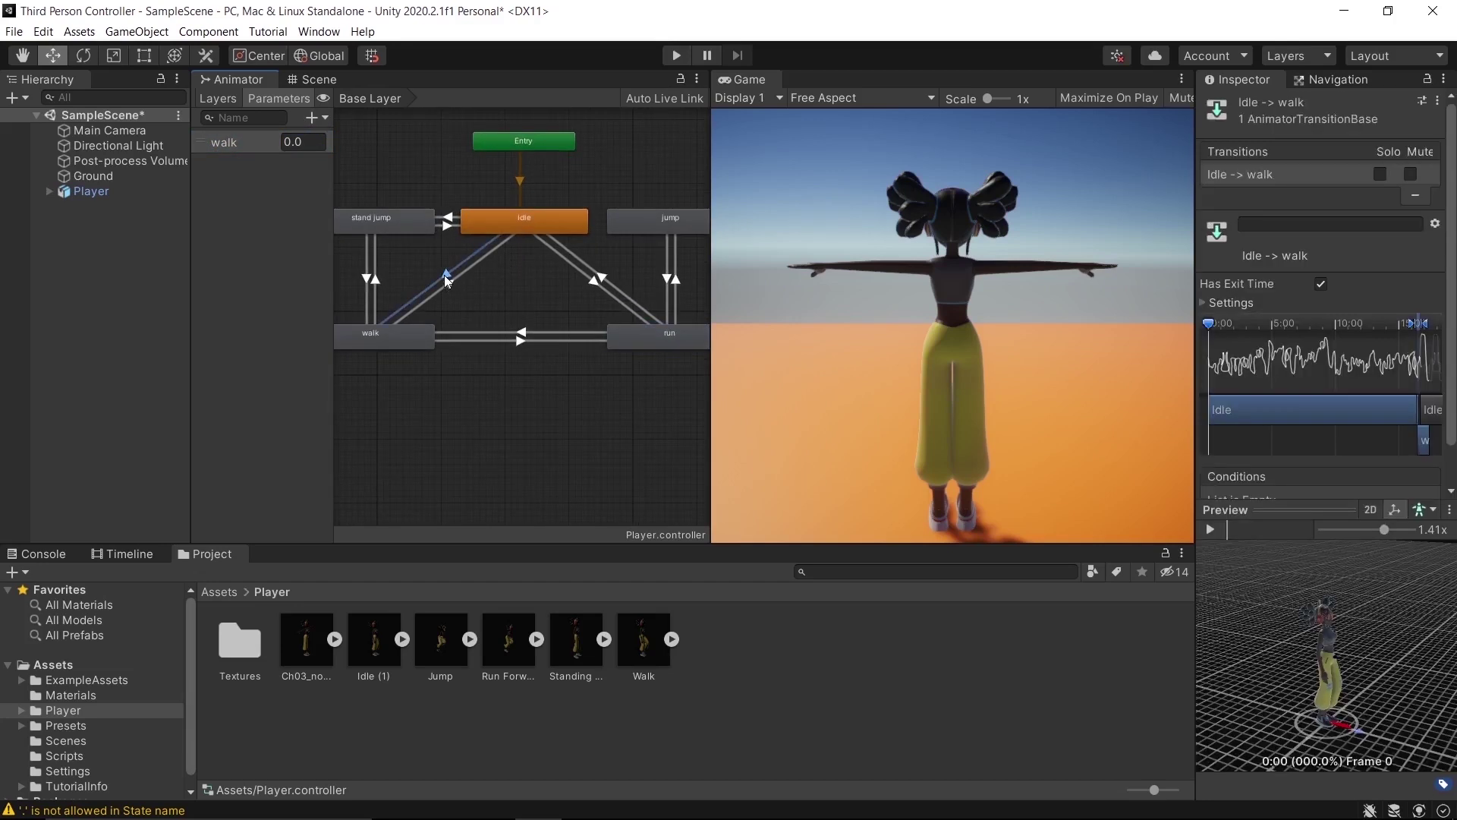
left_click(1320, 285)
scroll(1318, 288, "down", 1)
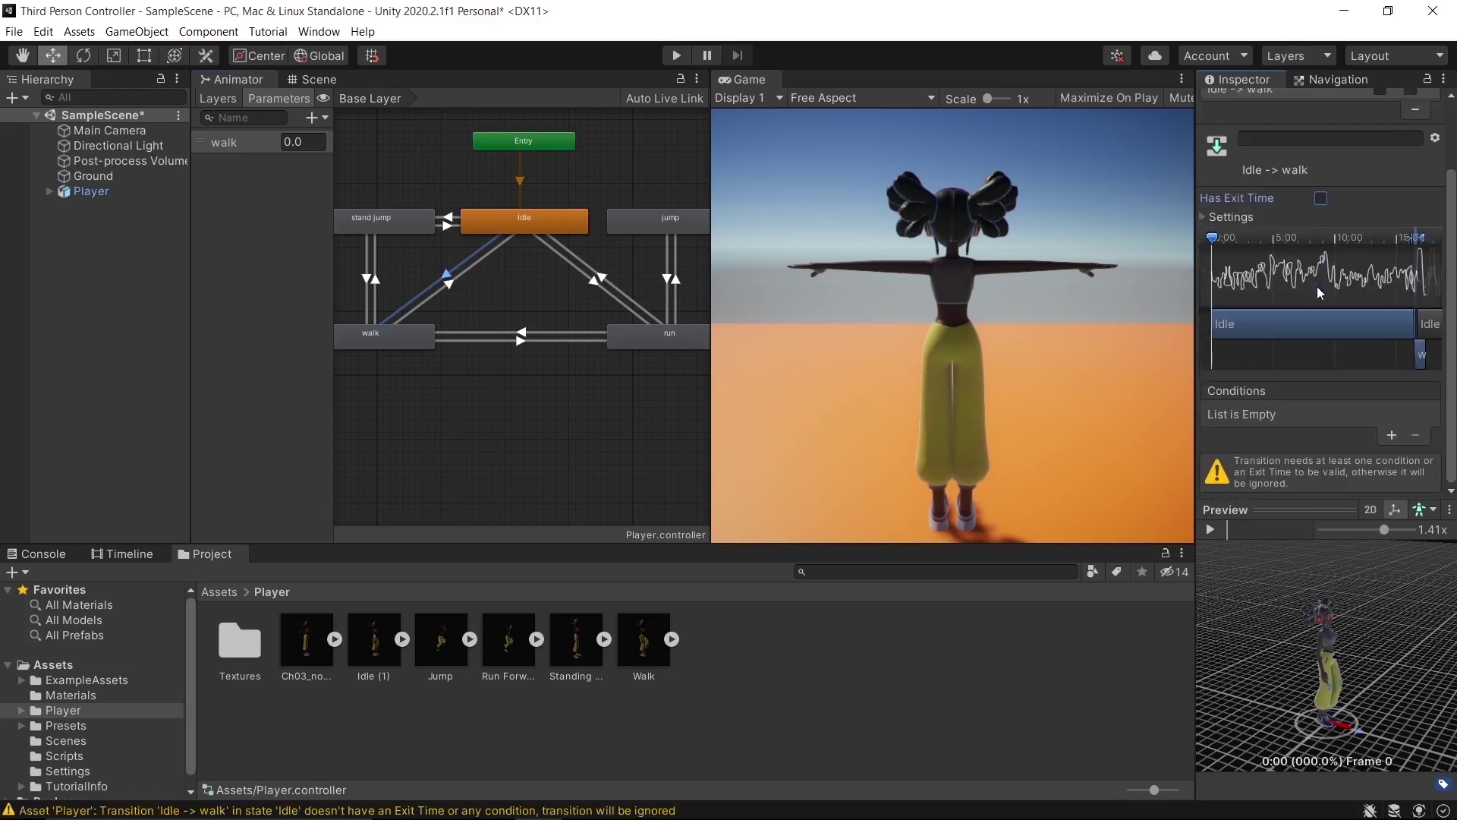
left_click(1400, 447)
left_click(1393, 454)
key("BackSpace")
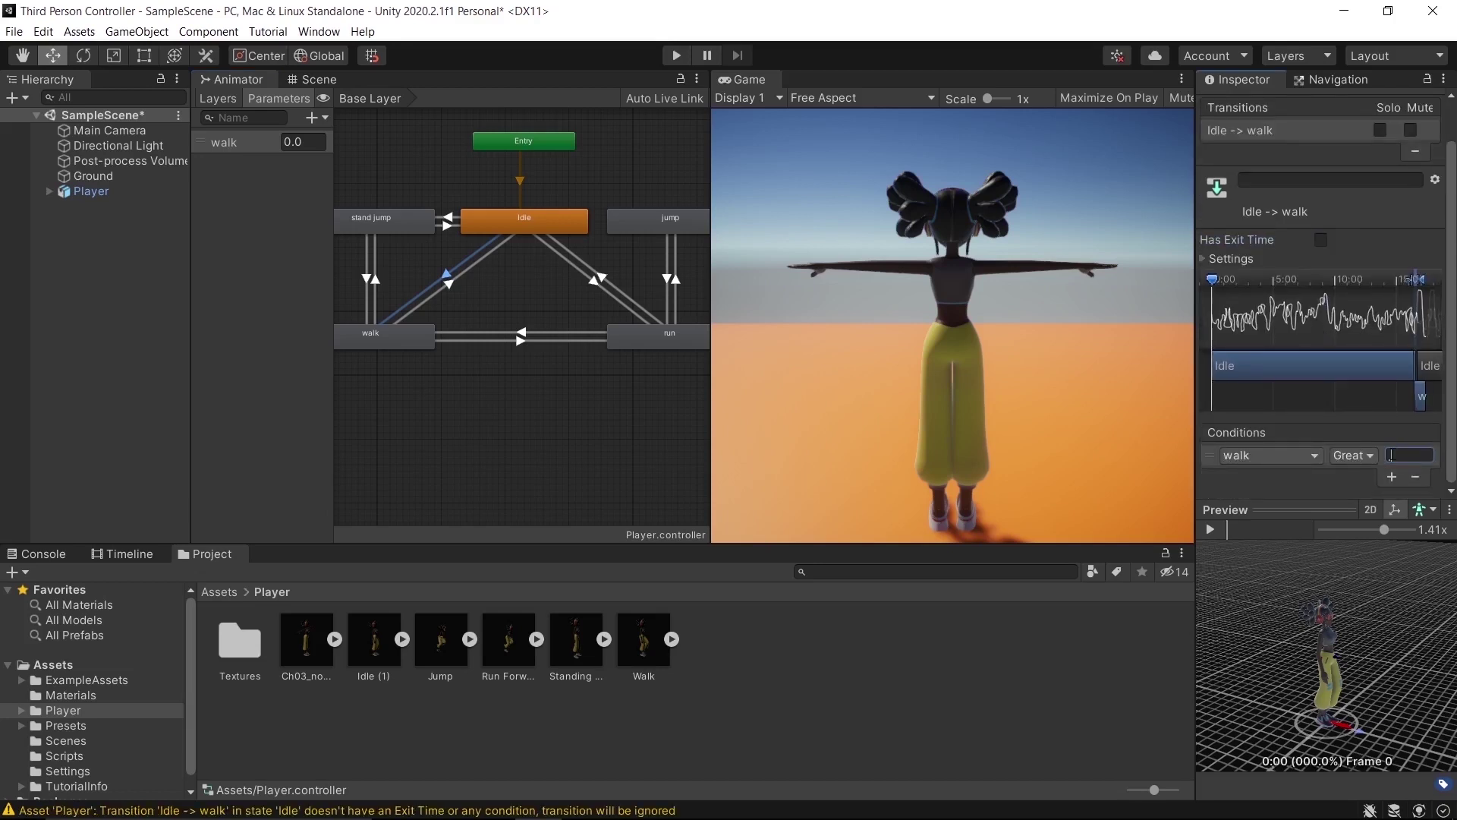
type("0.1")
Make walk→Idle require walk Less 0.1 without exit time, then add a Bool parameter.
left_click(444, 289)
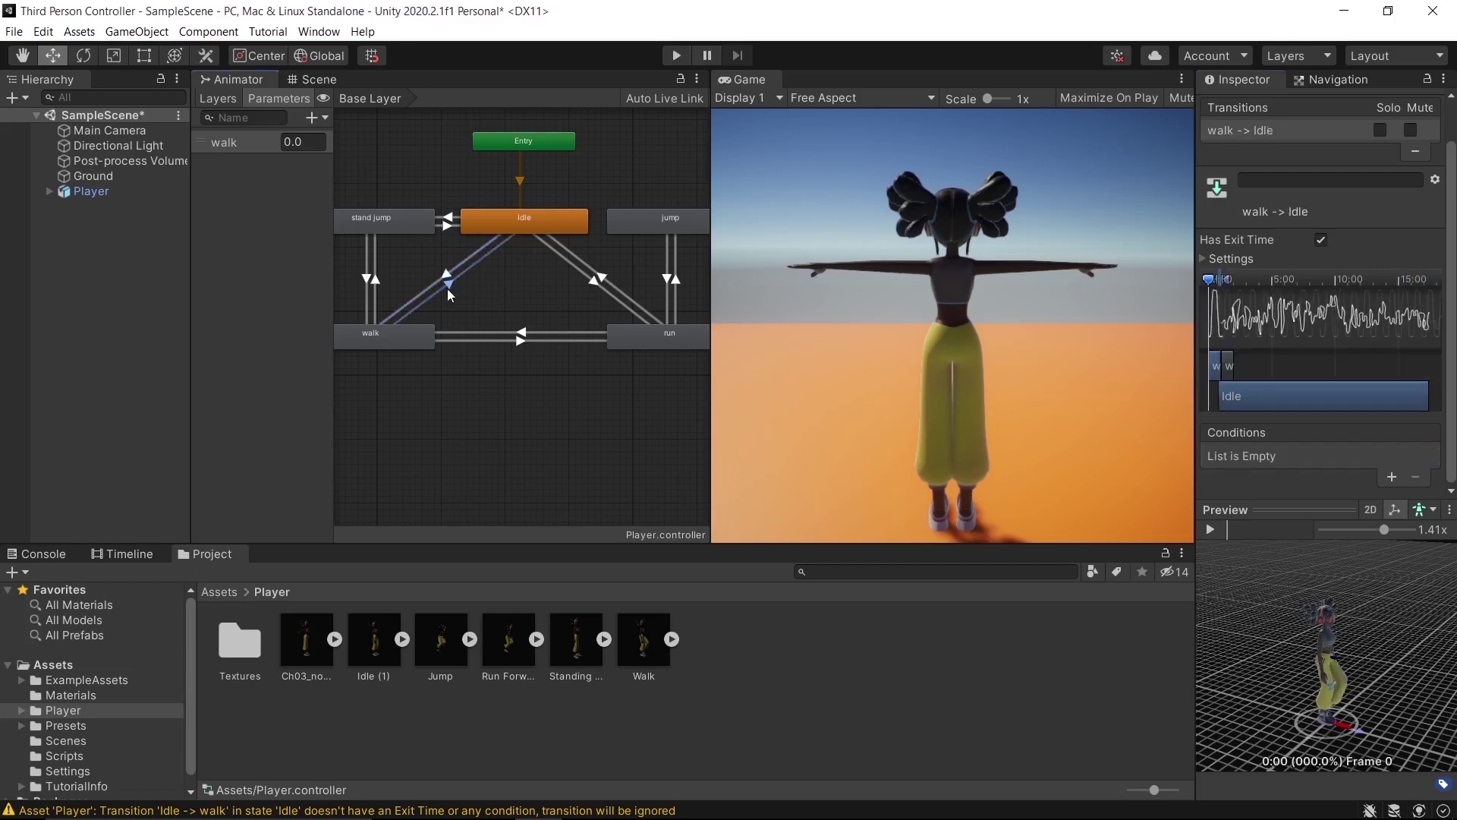
left_click(1321, 240)
left_click(1391, 476)
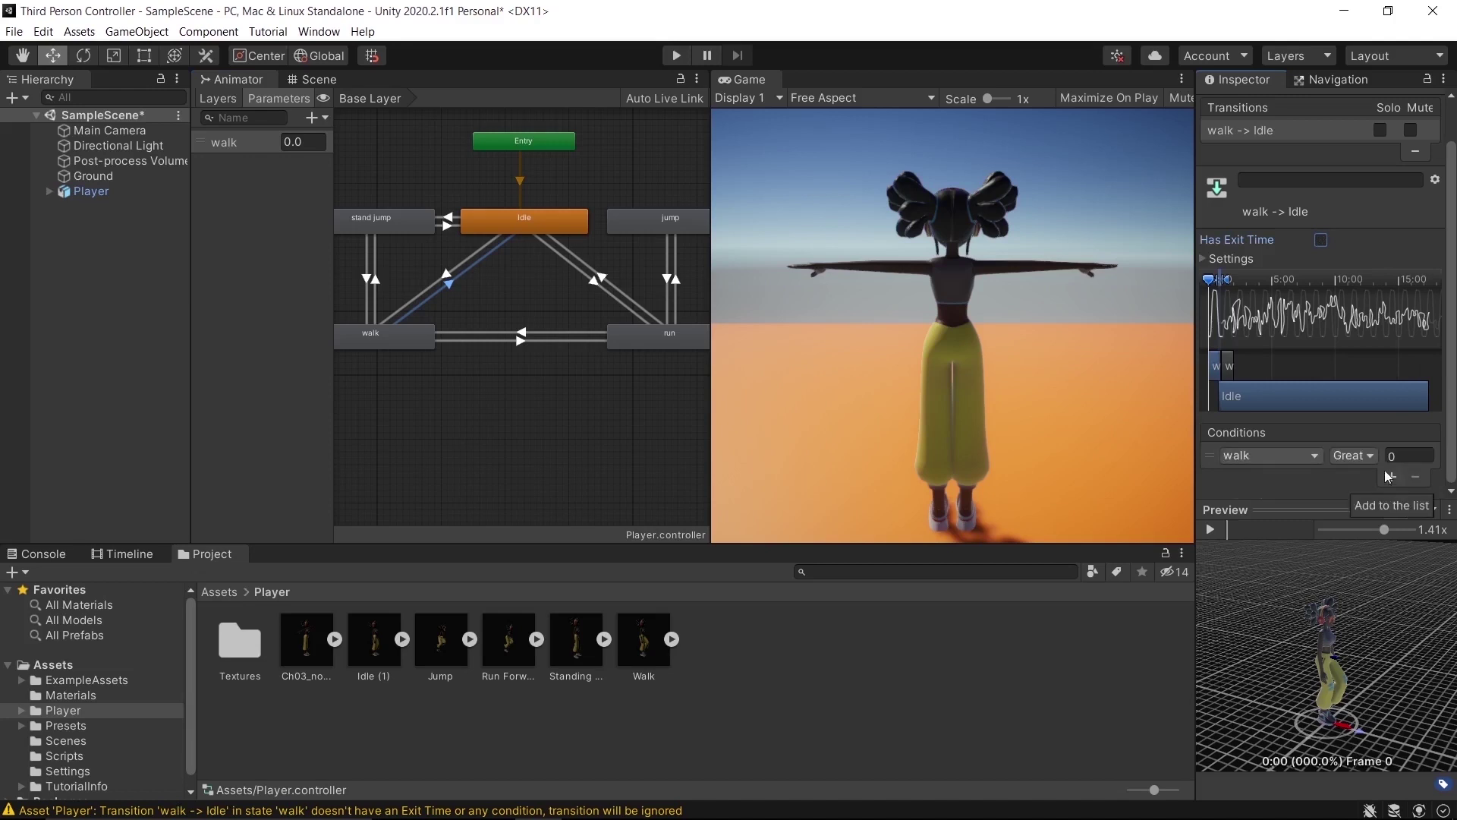
left_click(1371, 456)
left_click(1370, 491)
left_click(1411, 455)
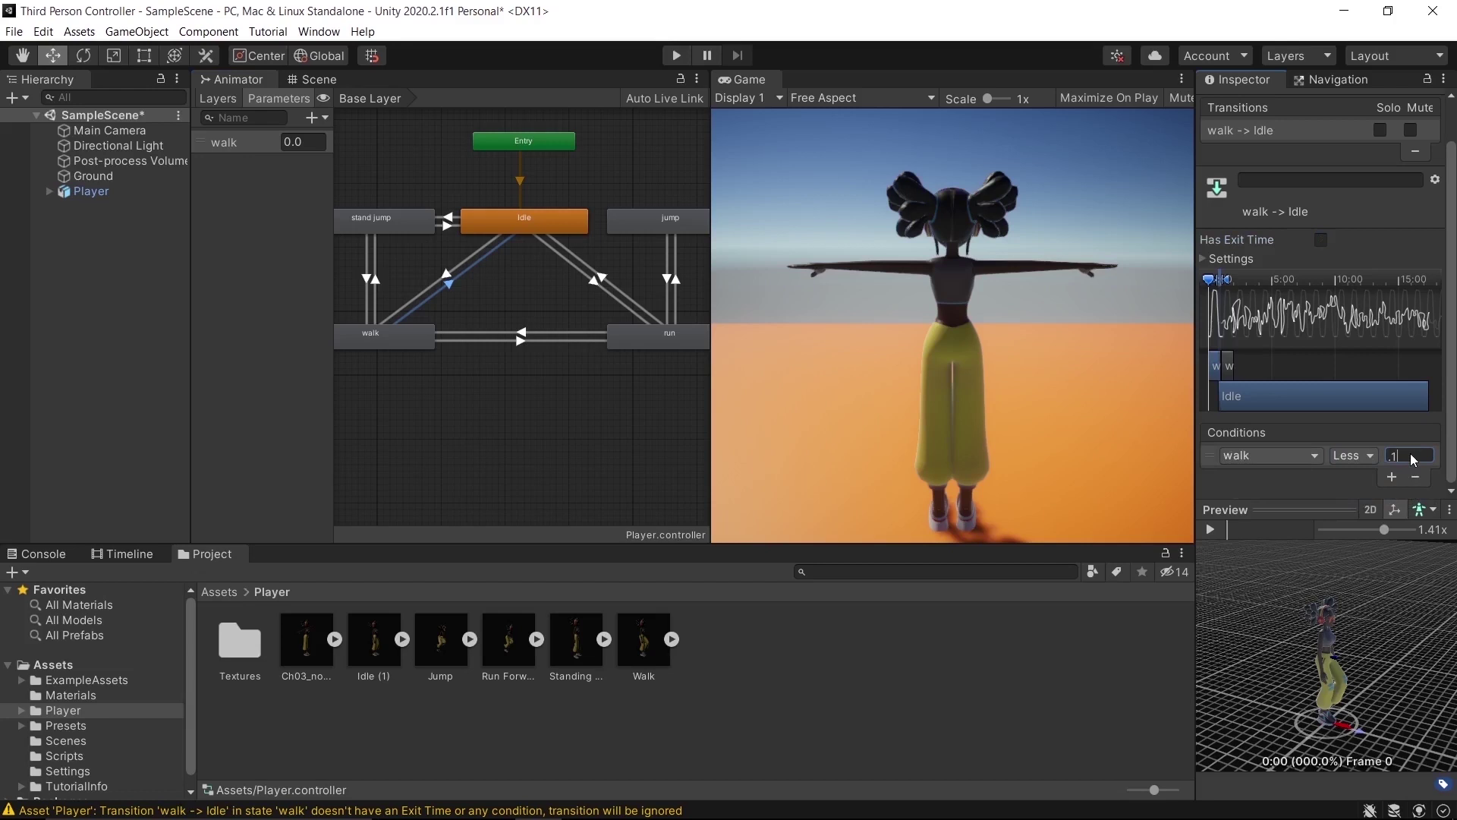
type("0.1")
left_click(310, 125)
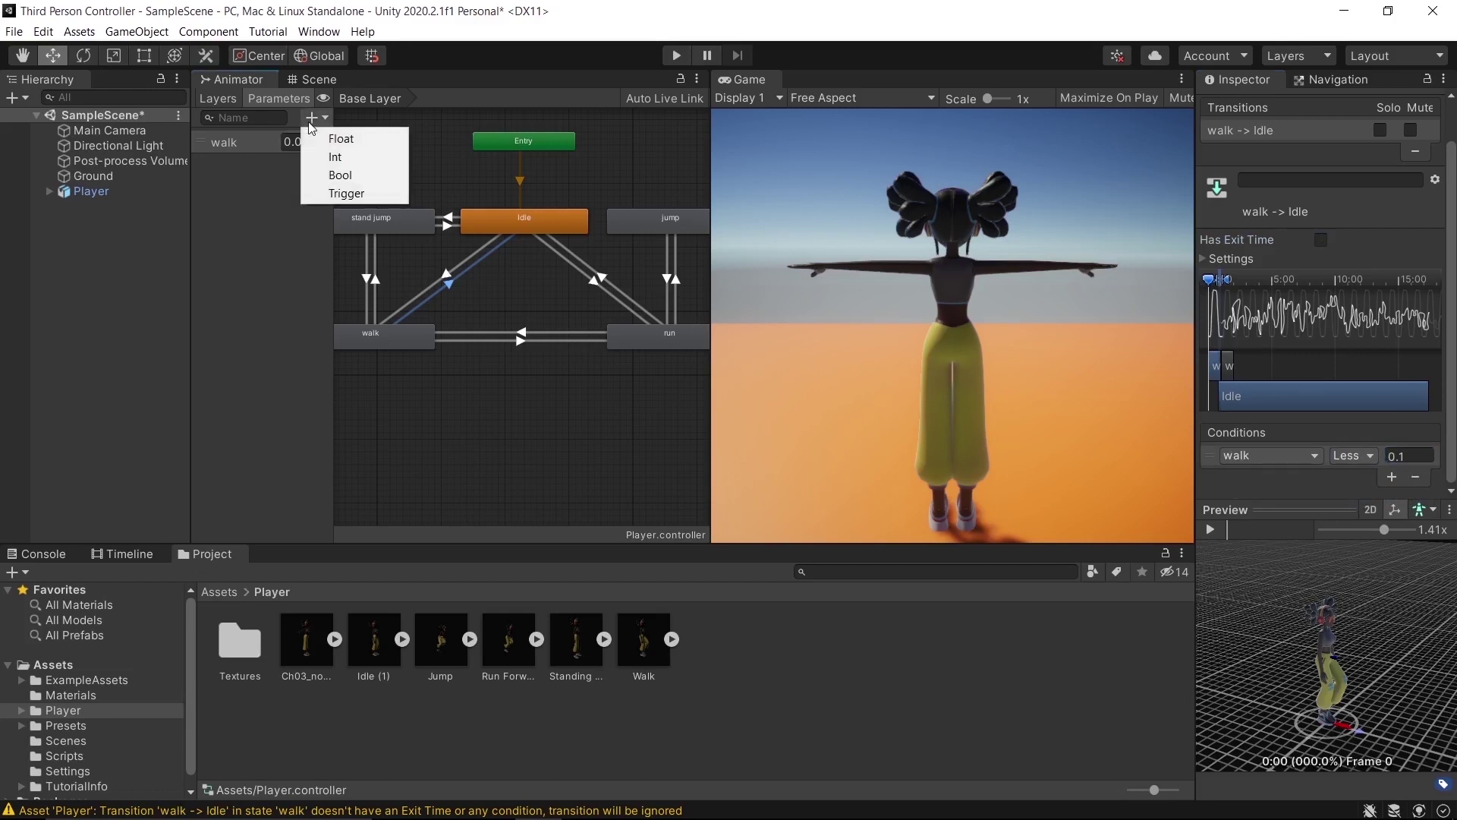
left_click(328, 173)
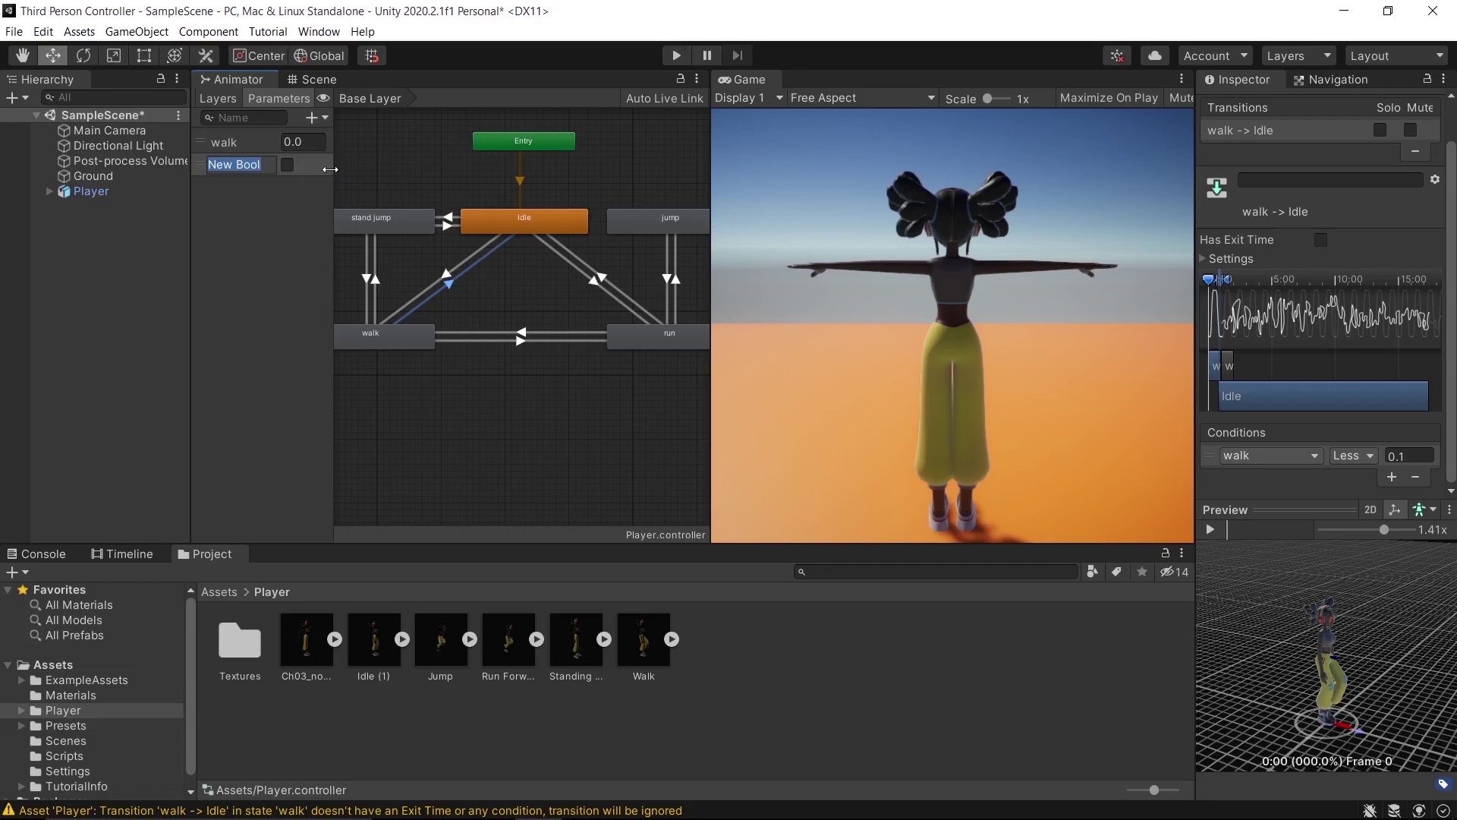
Name the Bool 'run' and make Idle→run require run true, without exit time.
type("run")
key("Return")
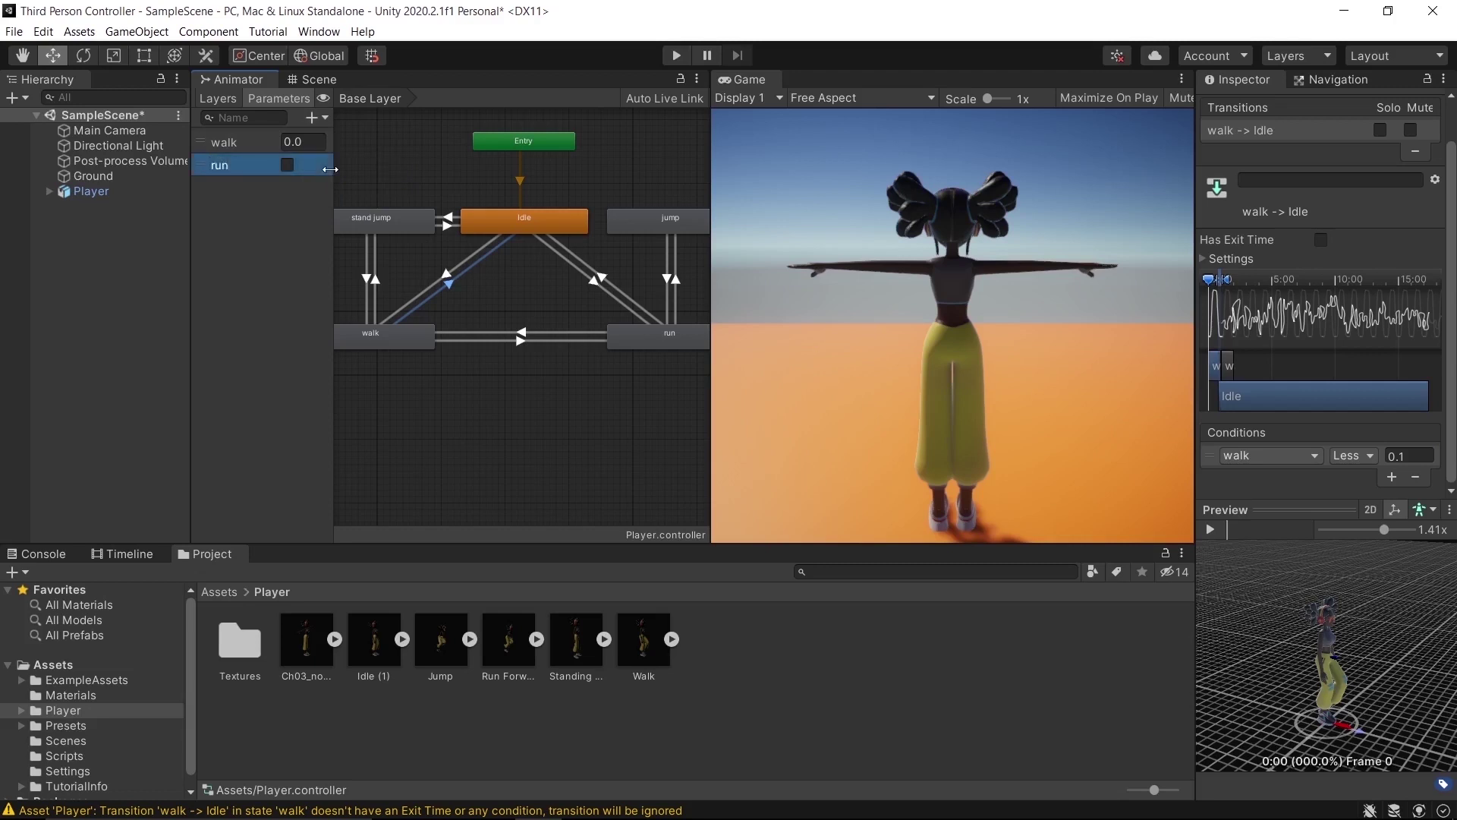
left_click(594, 281)
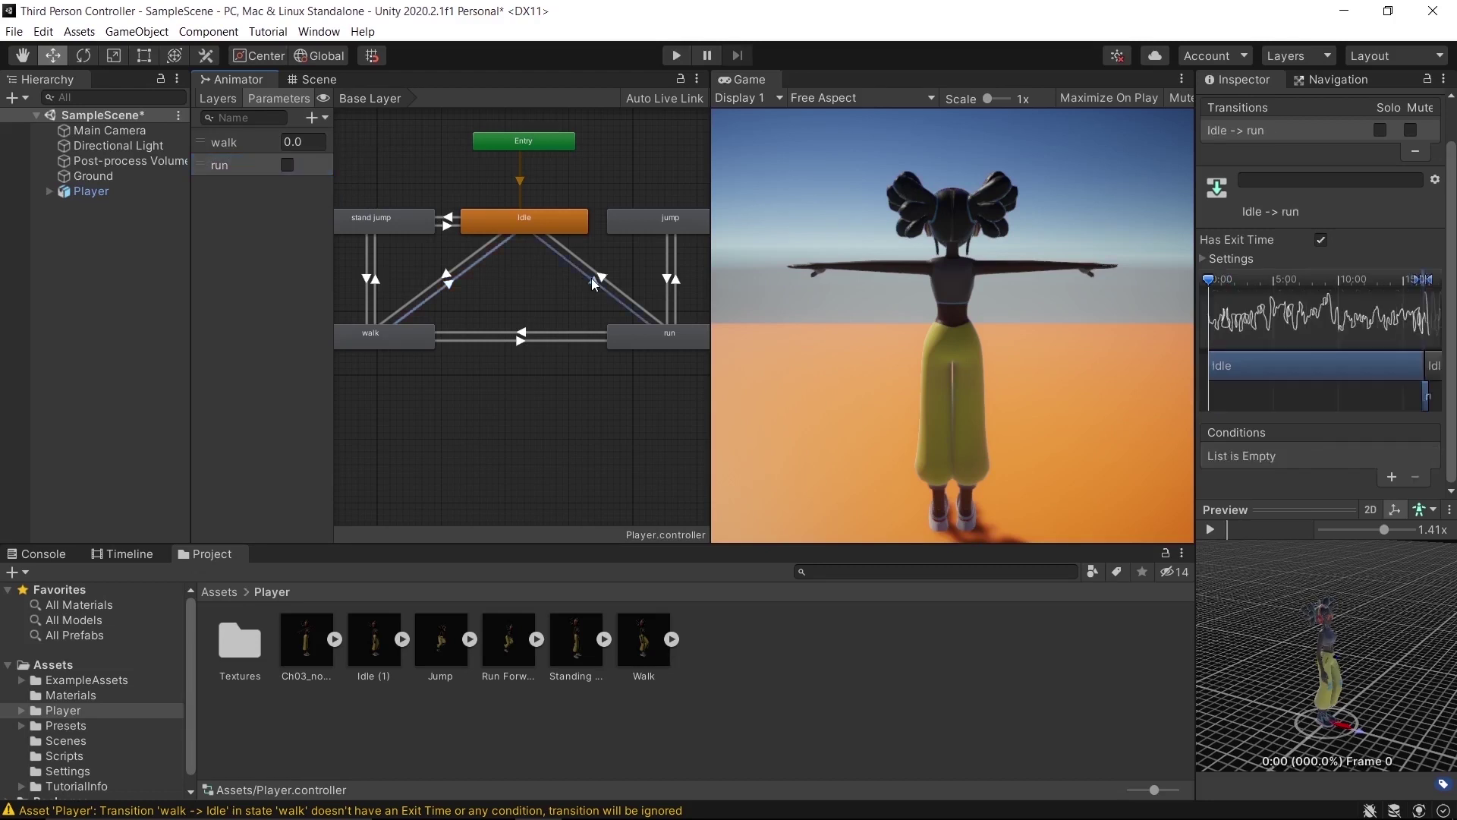
left_click(1320, 240)
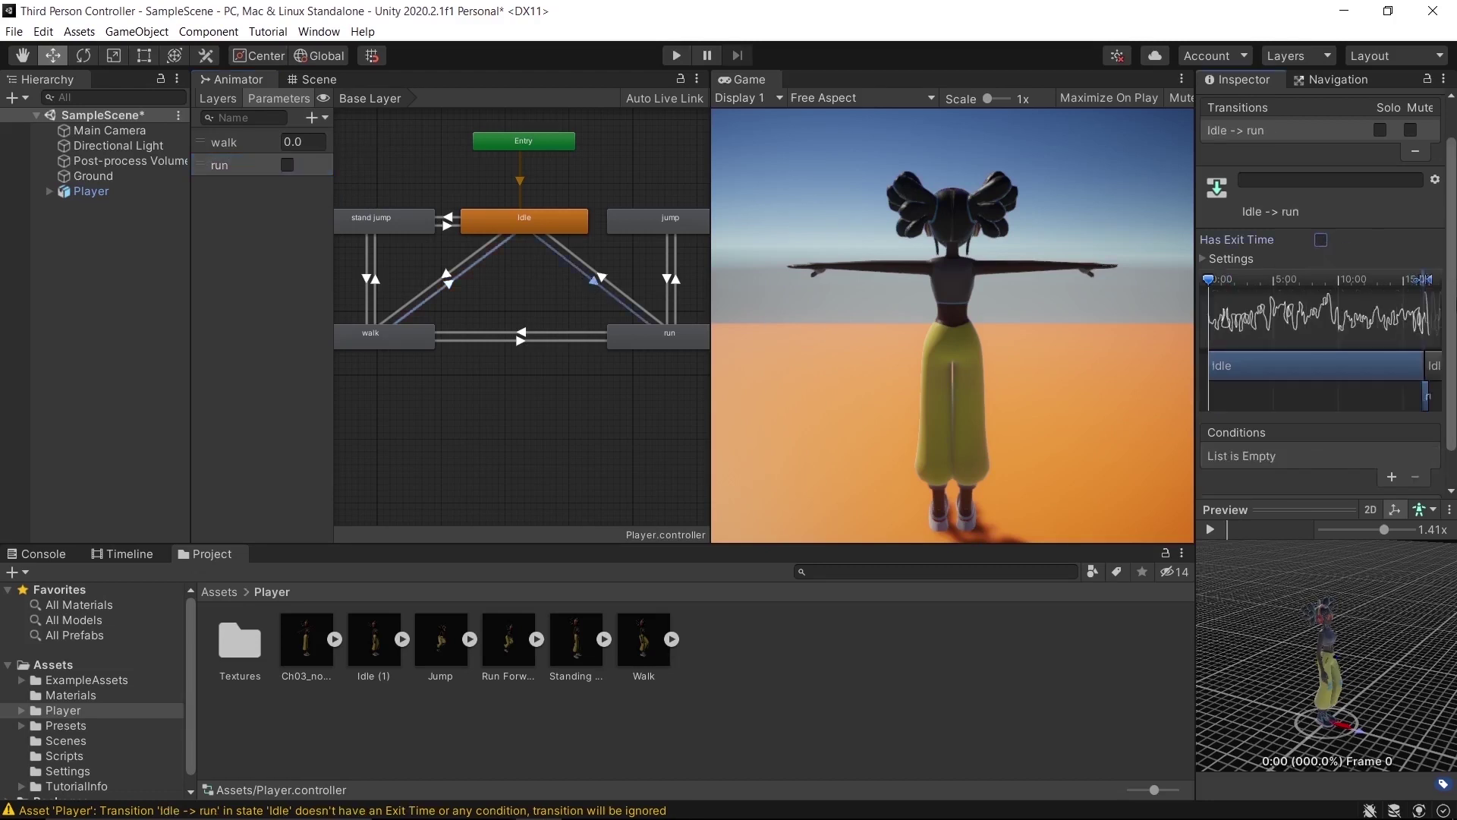
scroll(1422, 412, "down", 2)
left_click(1392, 435)
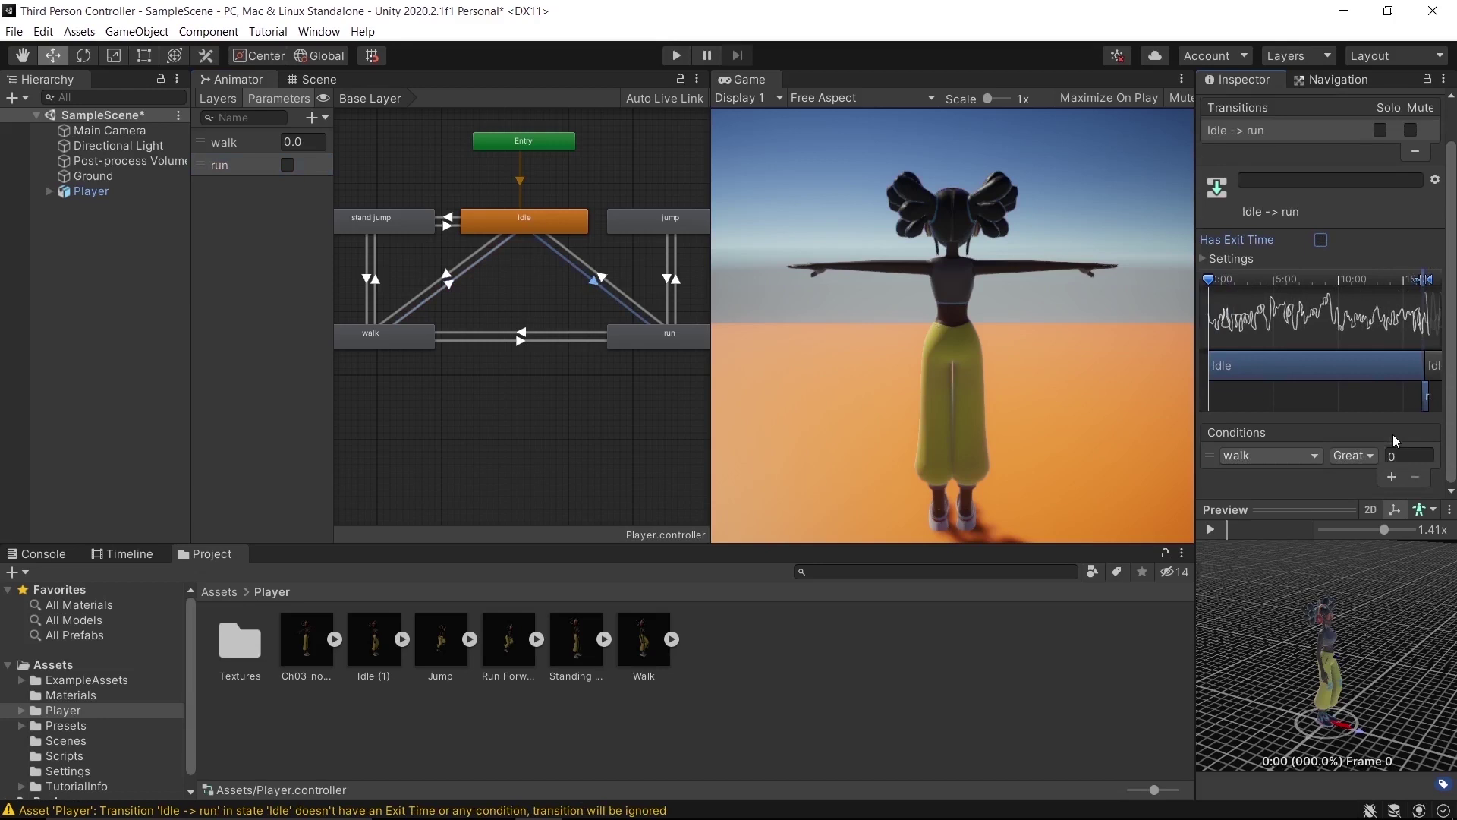
left_click(1307, 455)
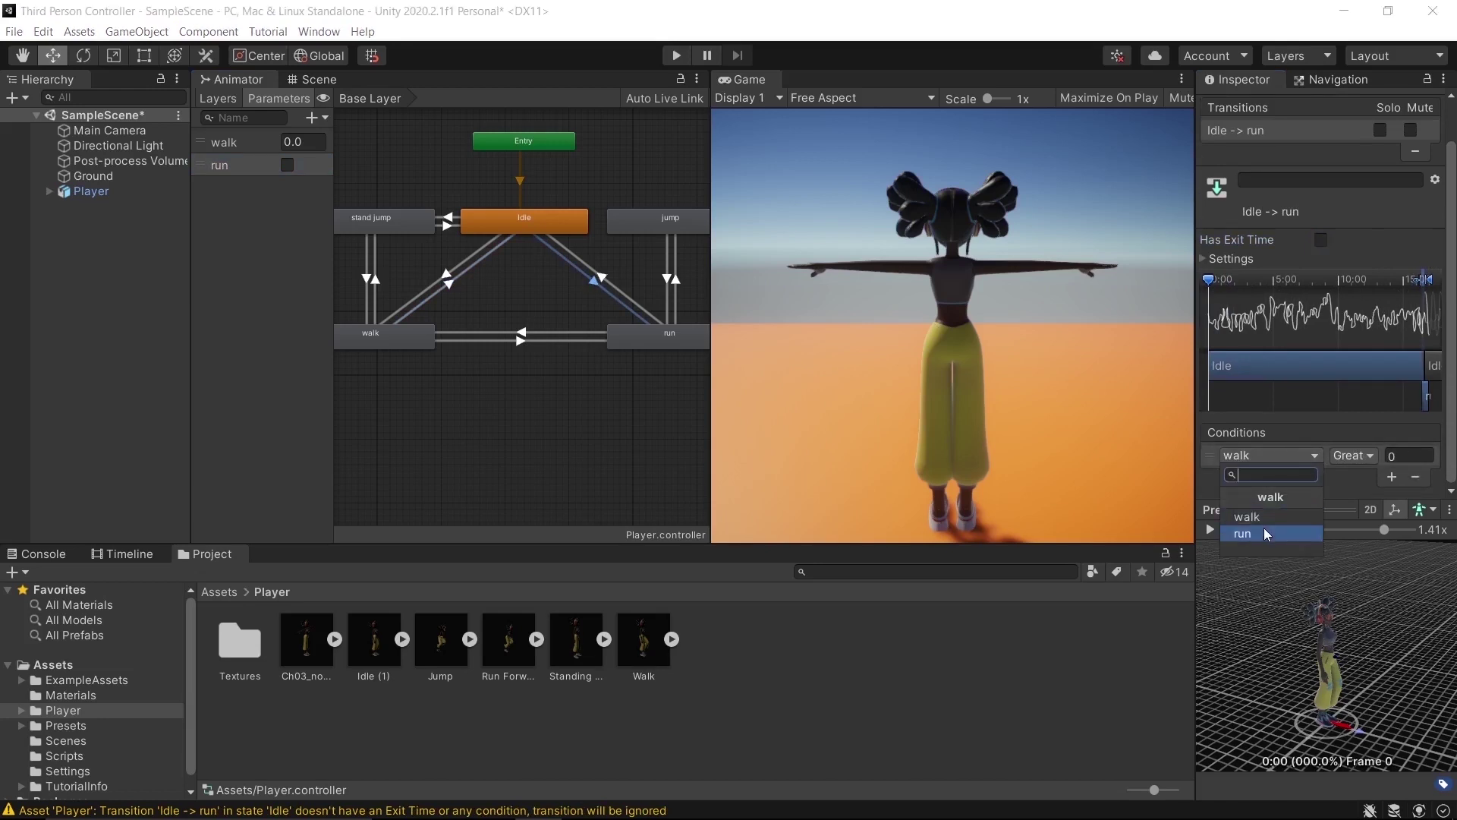
left_click(1264, 527)
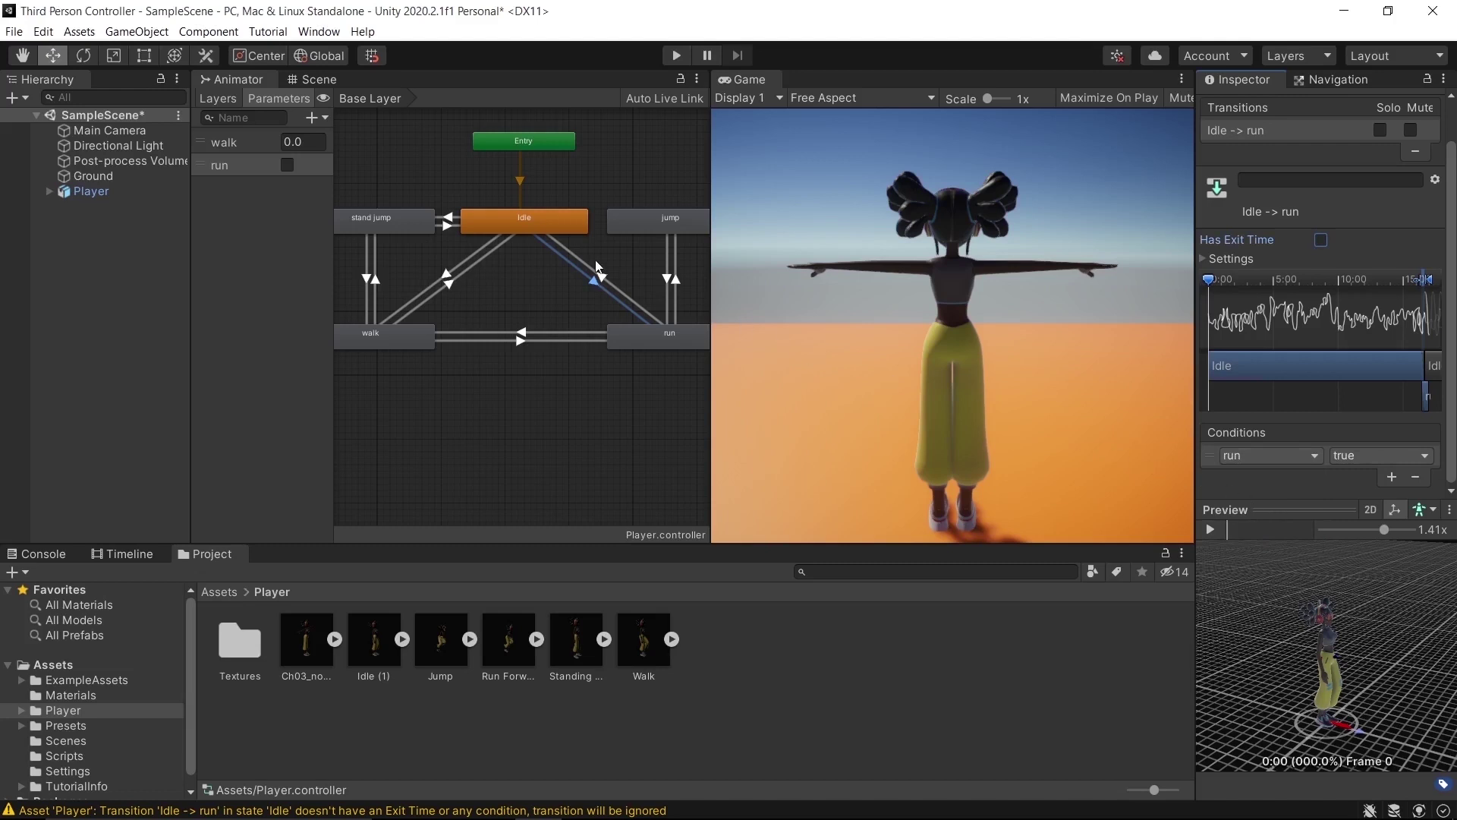
Make the walk→run transition require run true, with Has Exit Time off.
left_click(605, 282)
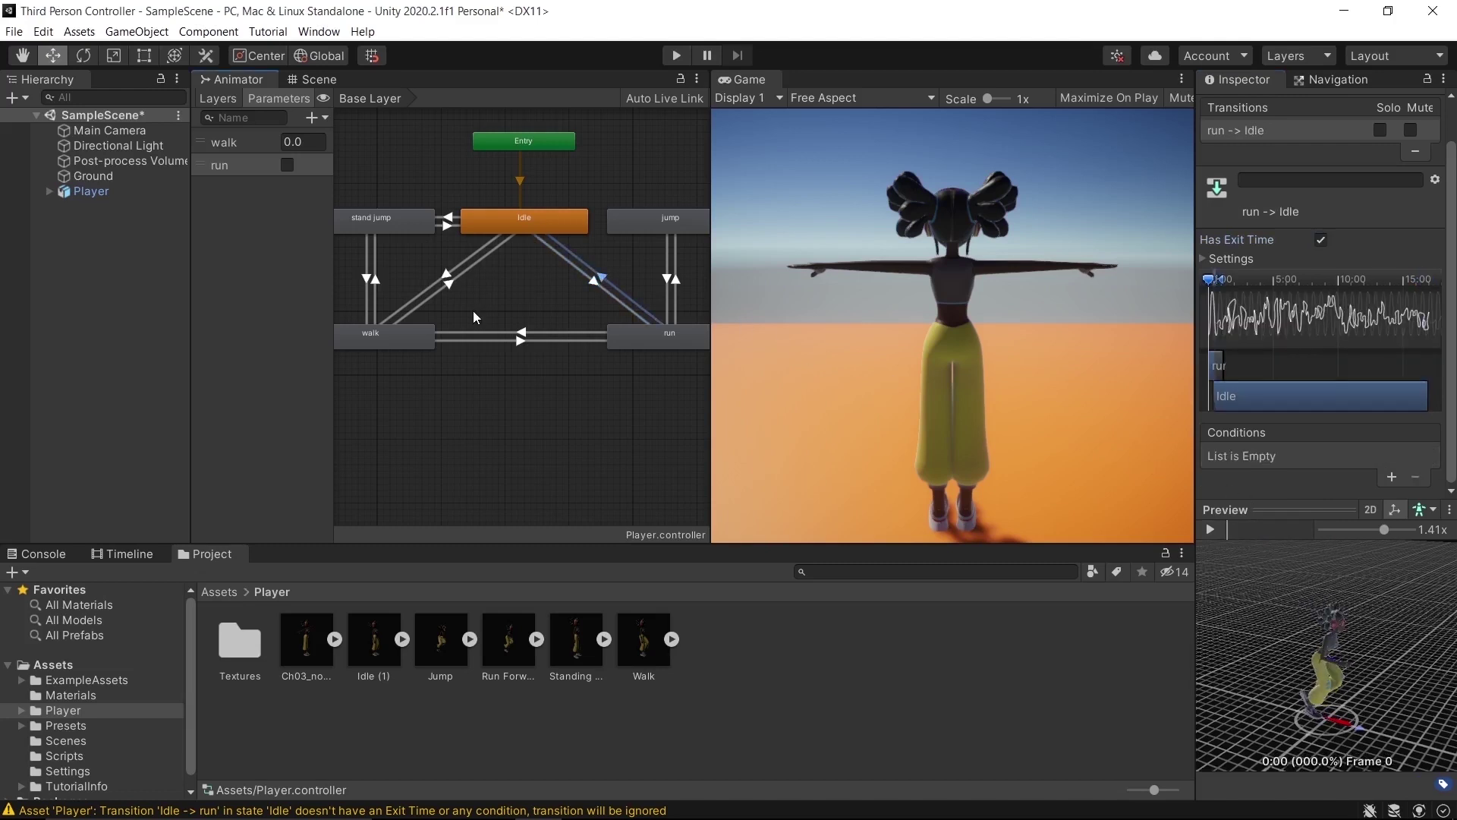
left_click(521, 342)
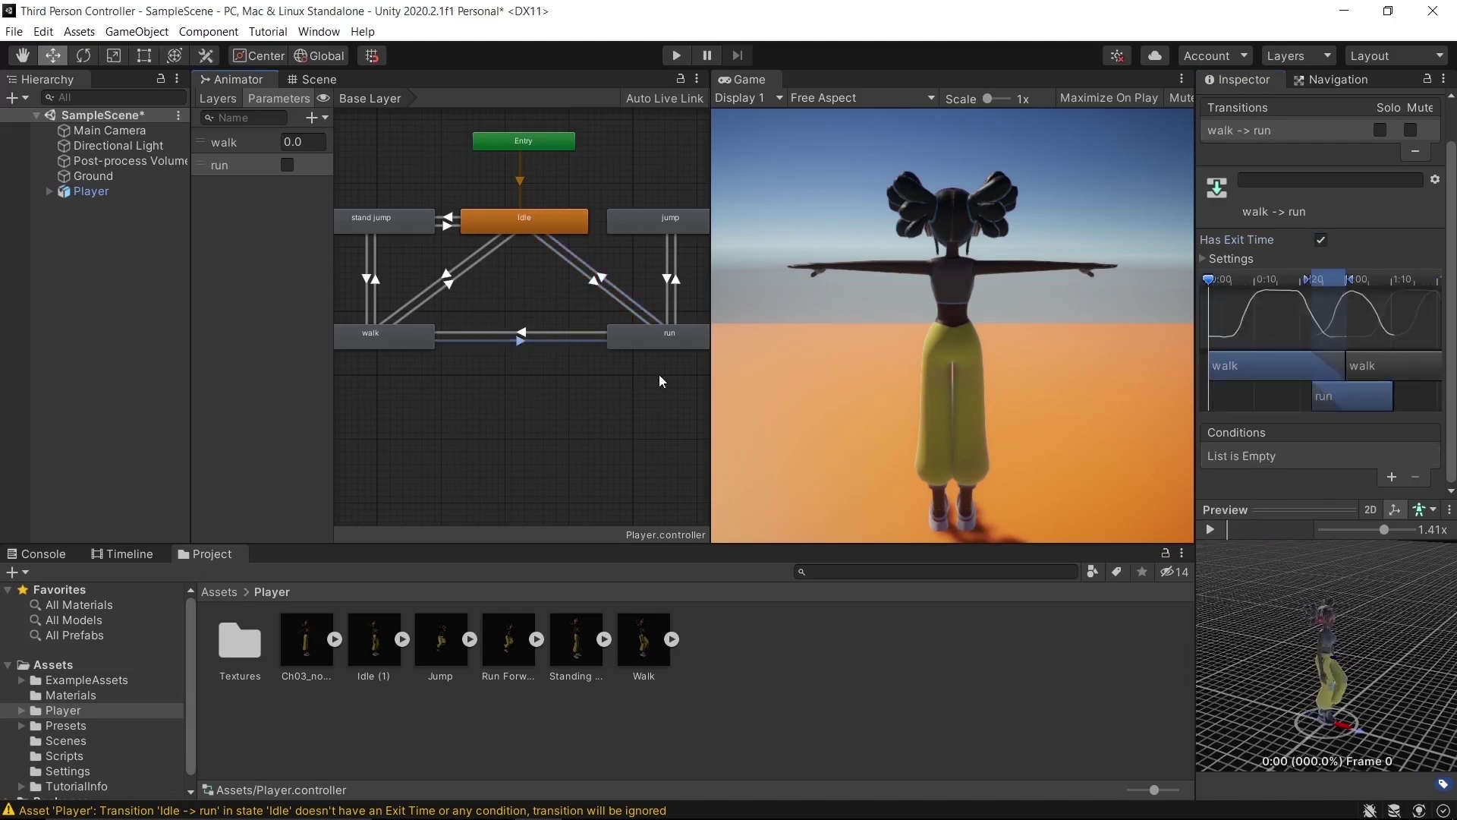
left_click(1322, 239)
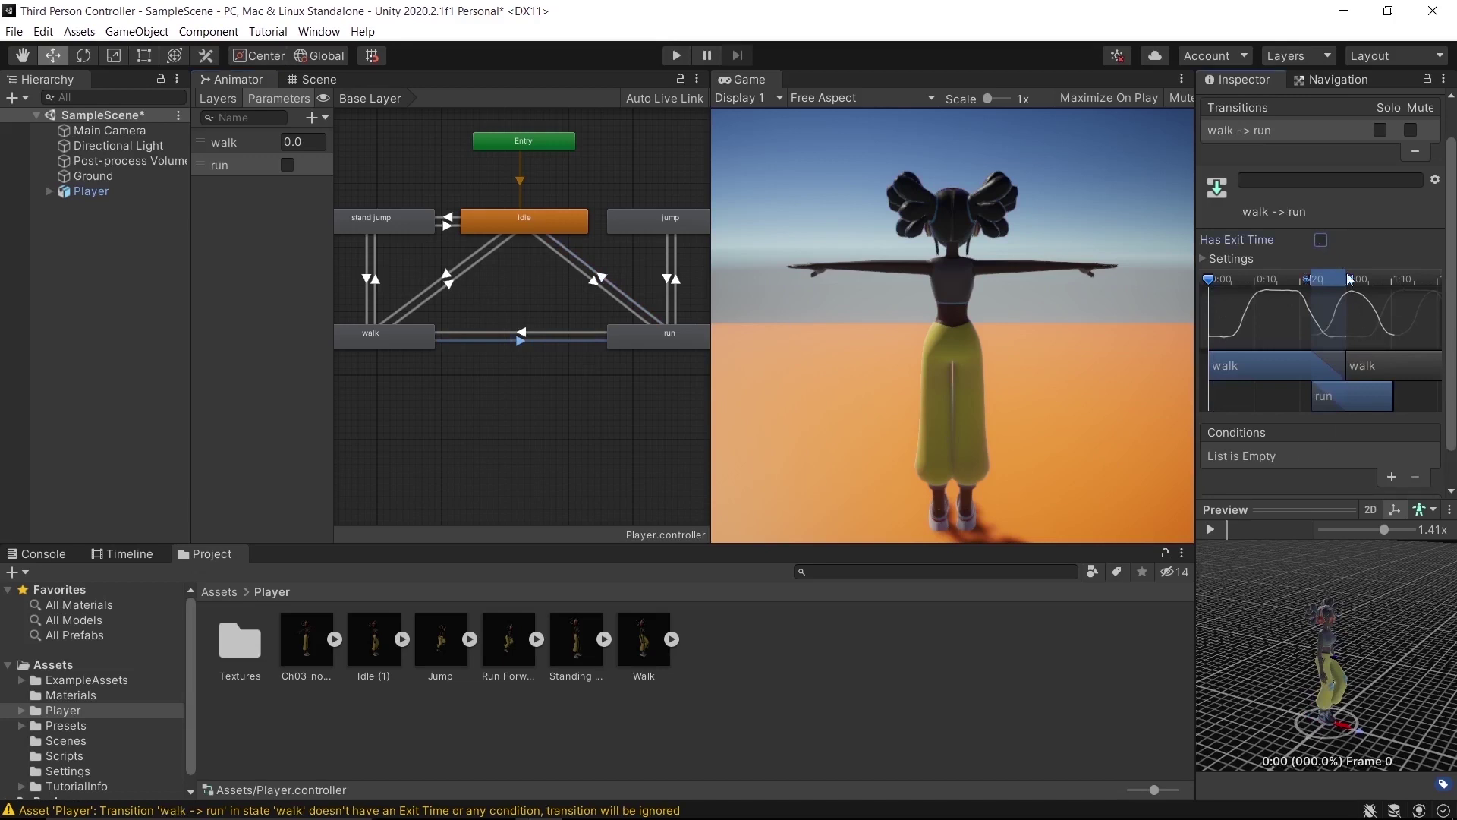
left_click(1393, 477)
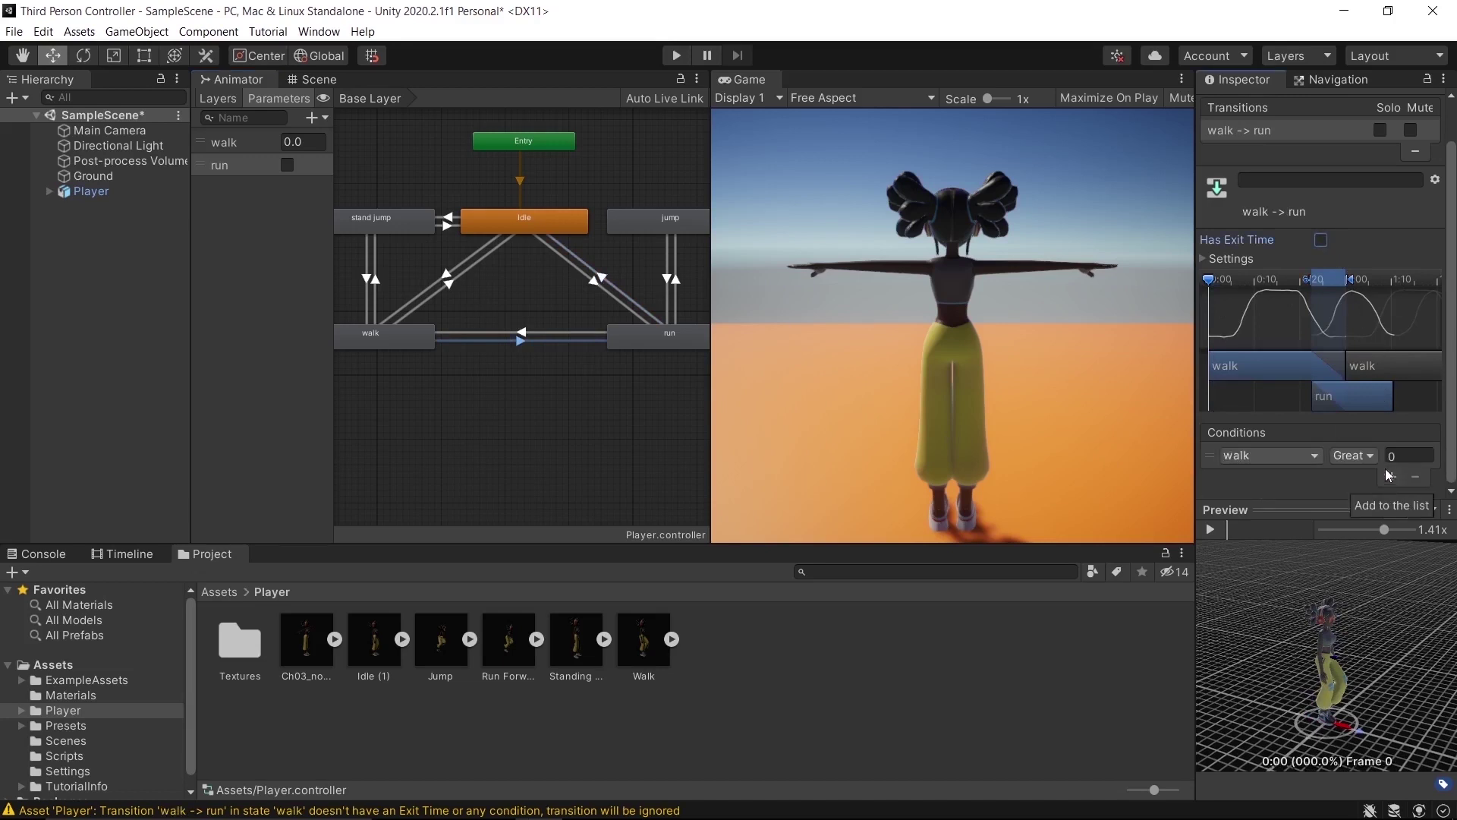
left_click(1314, 454)
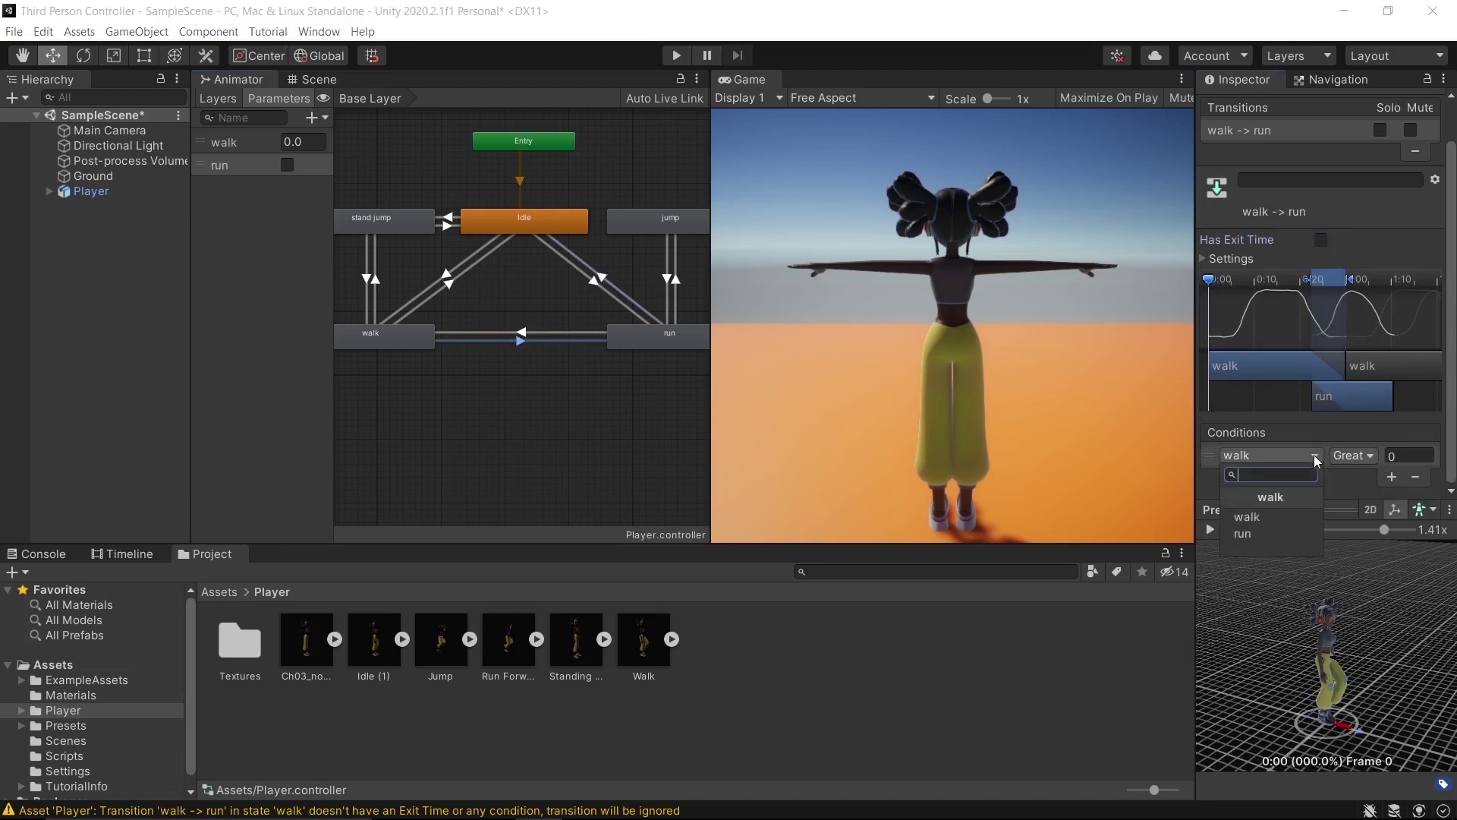
left_click(1262, 533)
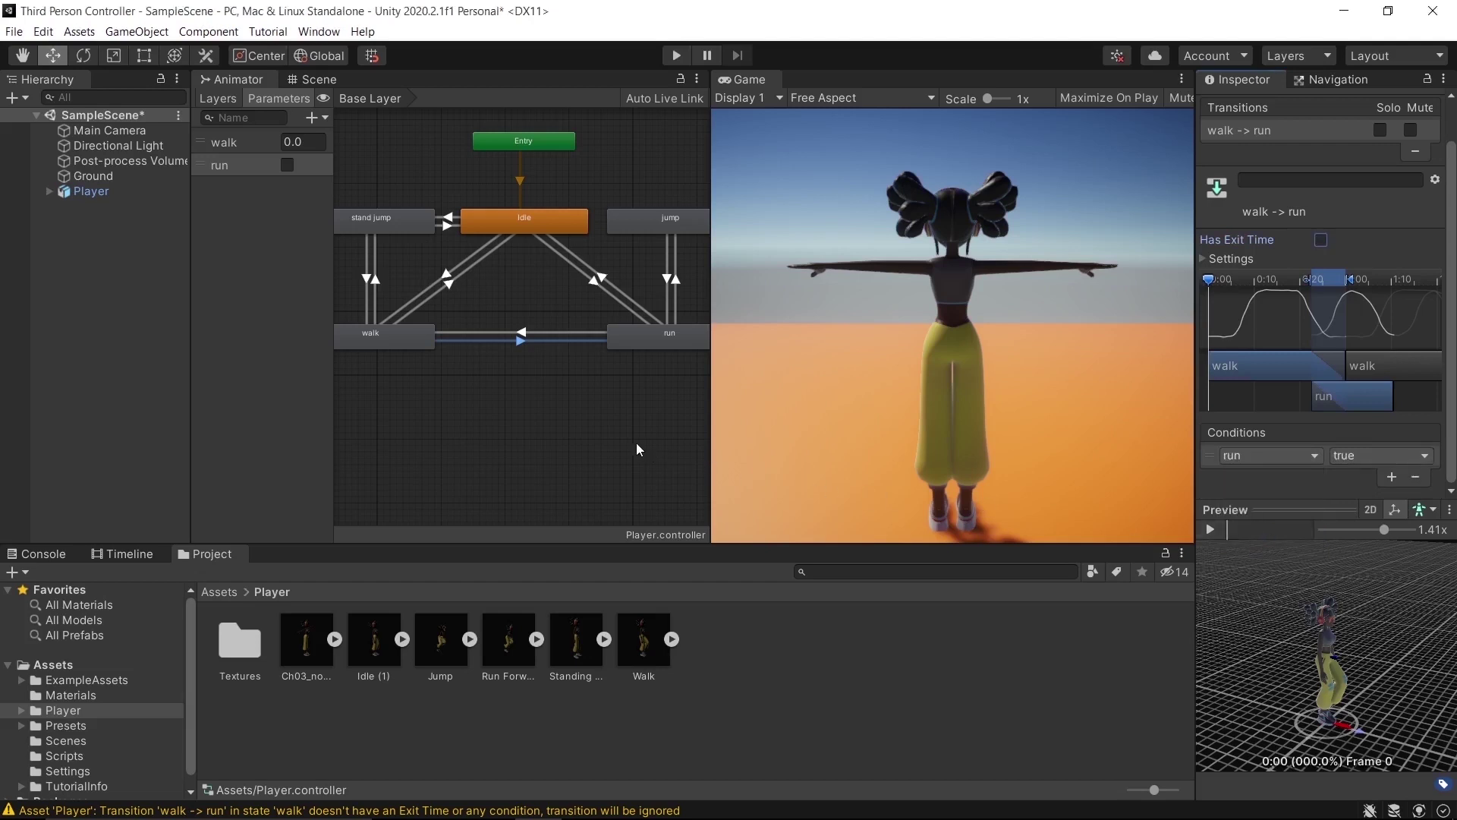
Add a Bool parameter named 'stand jump'.
left_click(313, 118)
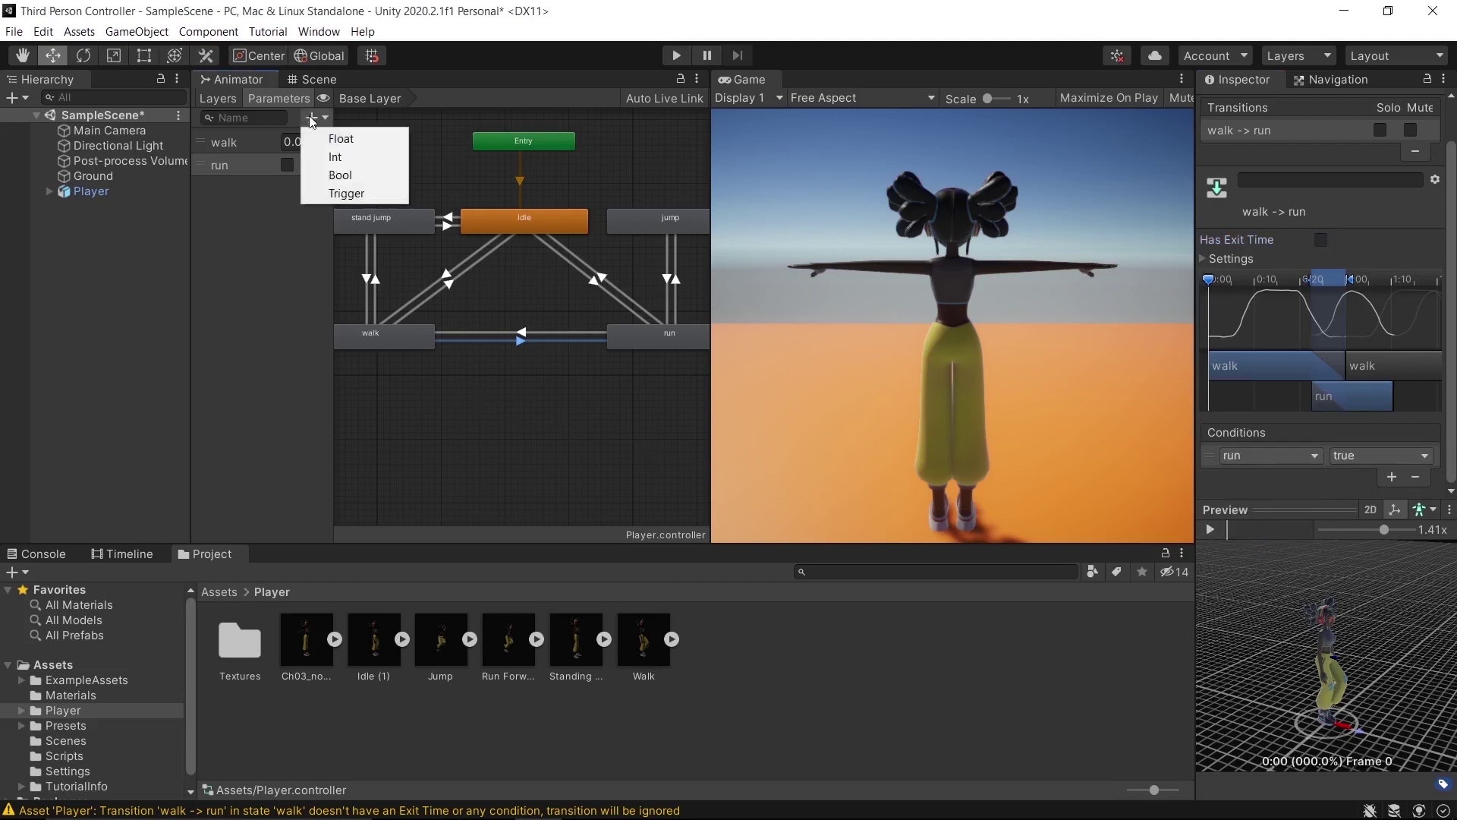
left_click(340, 175)
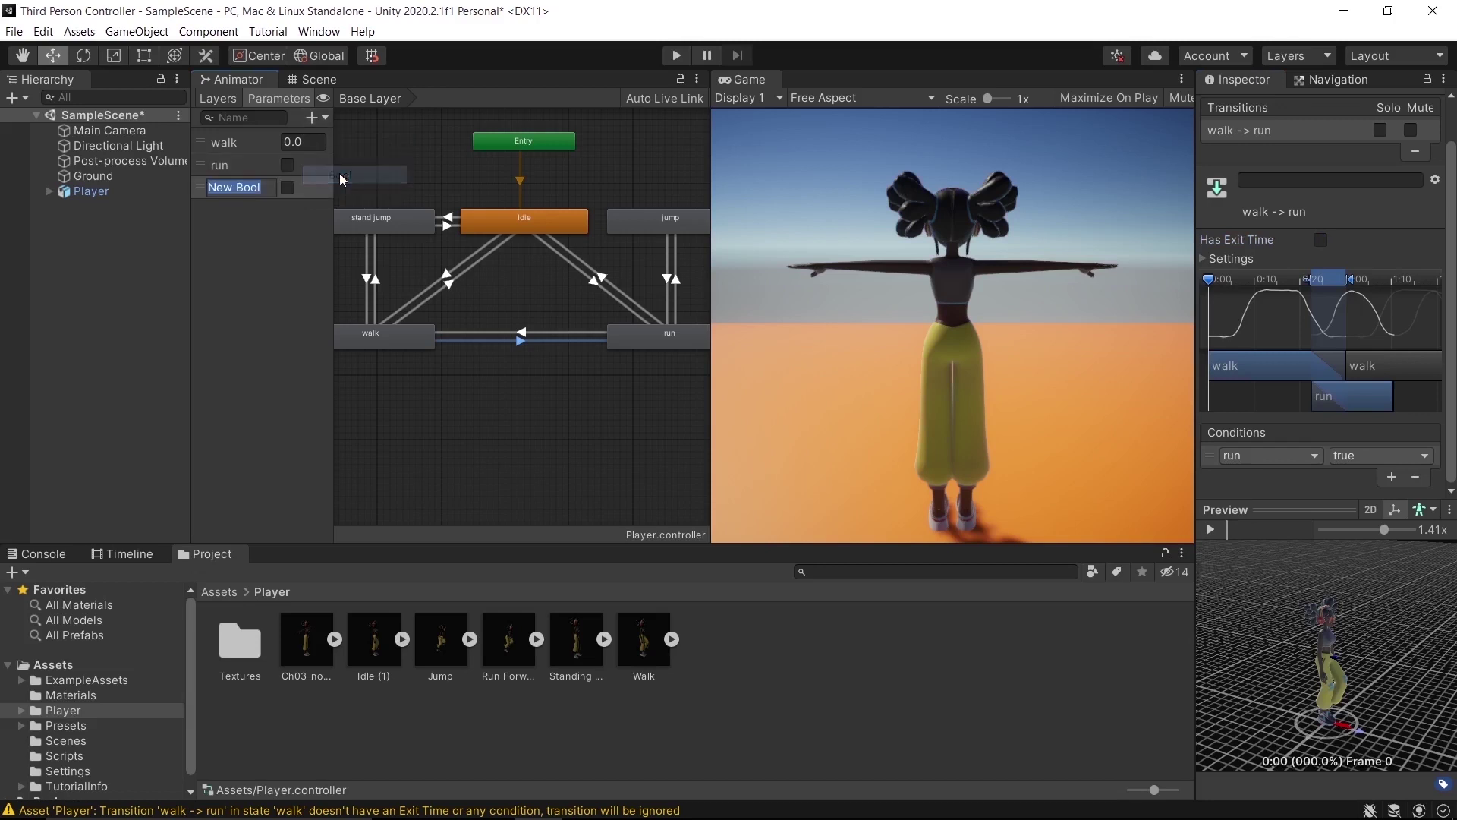
type("st")
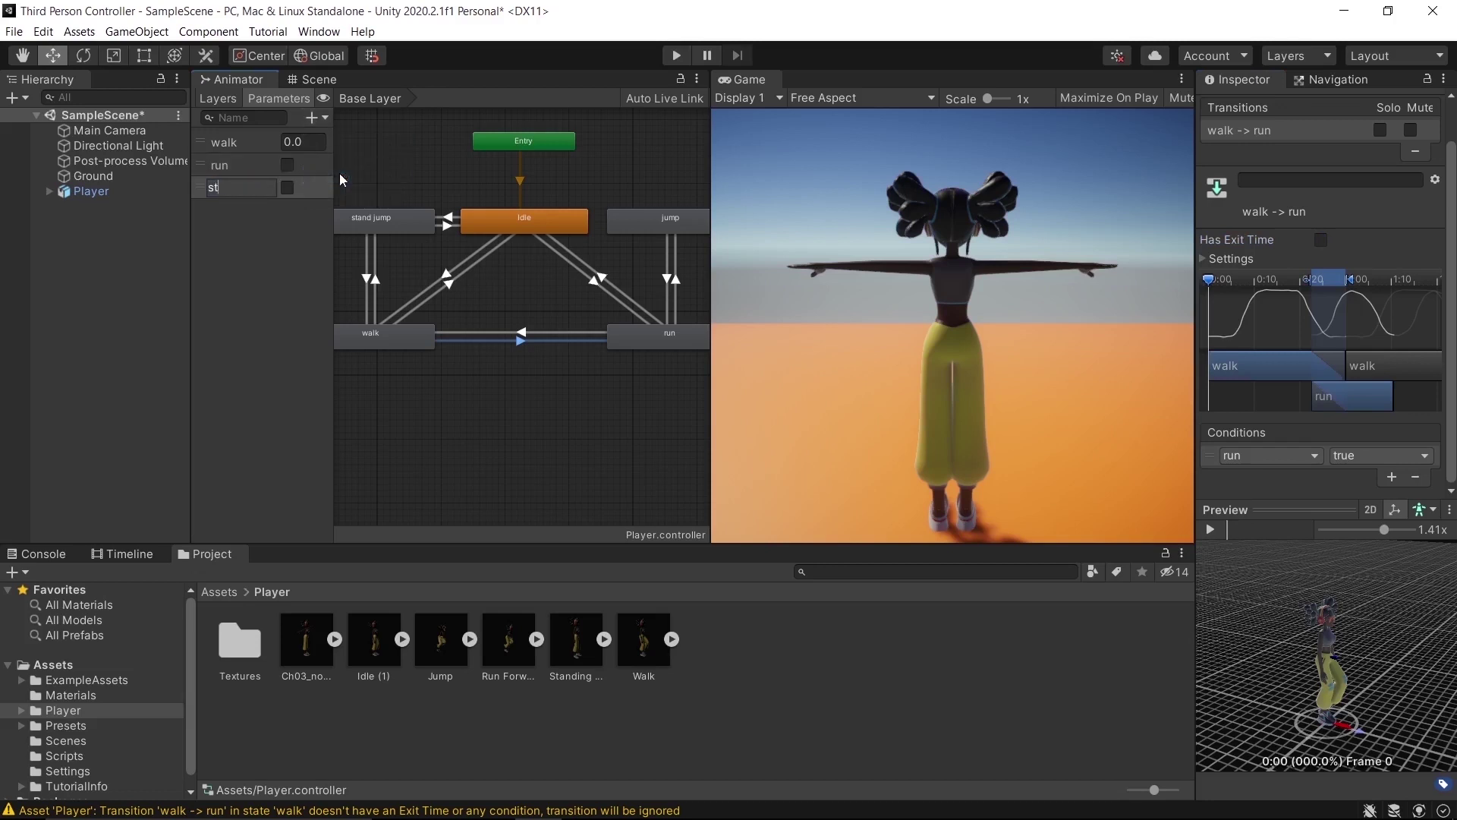
type("and jump")
key("Return")
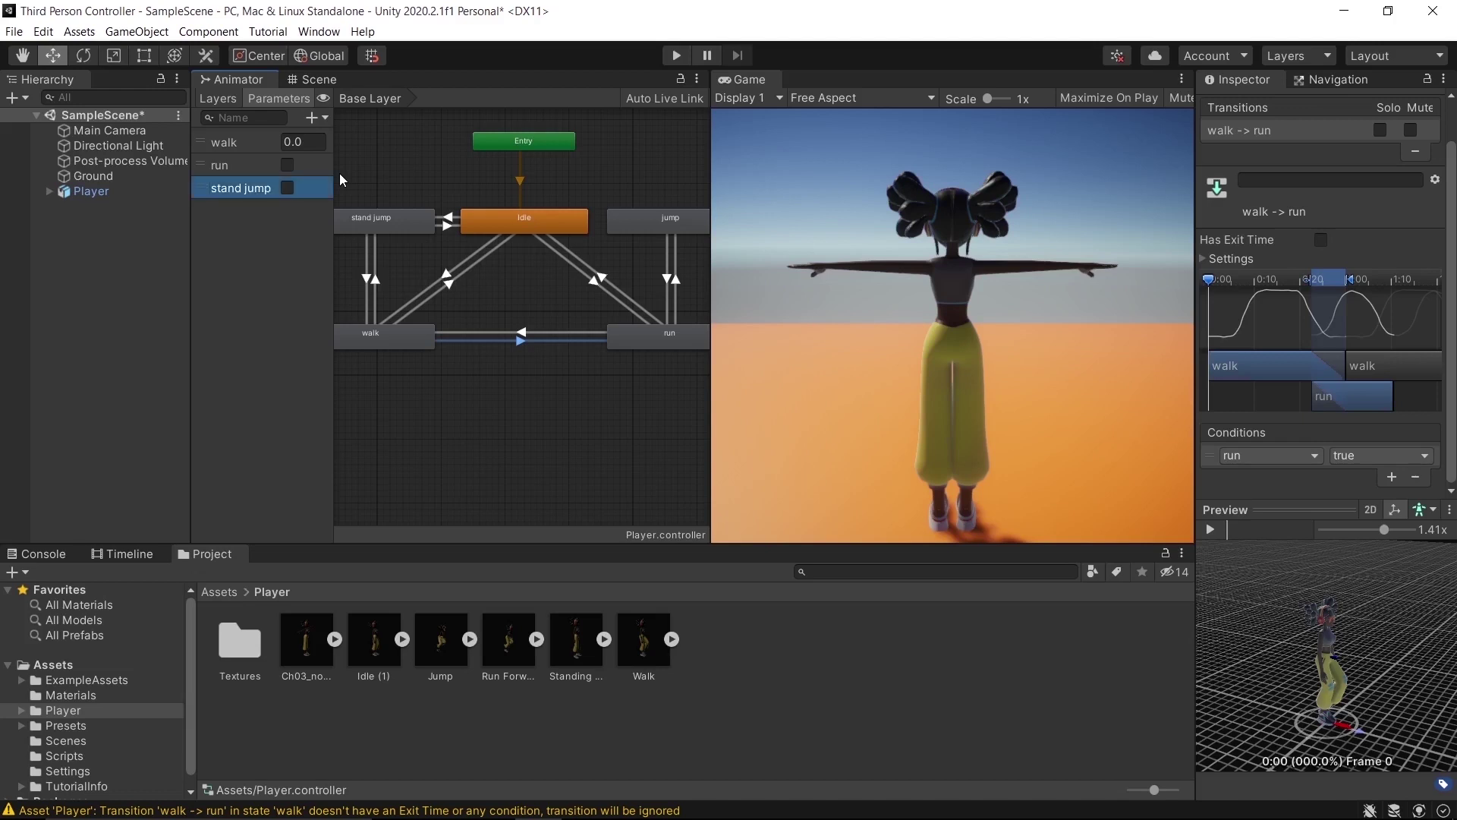
Make Idle→stand jump require stand jump true, with Has Exit Time off.
left_click(448, 218)
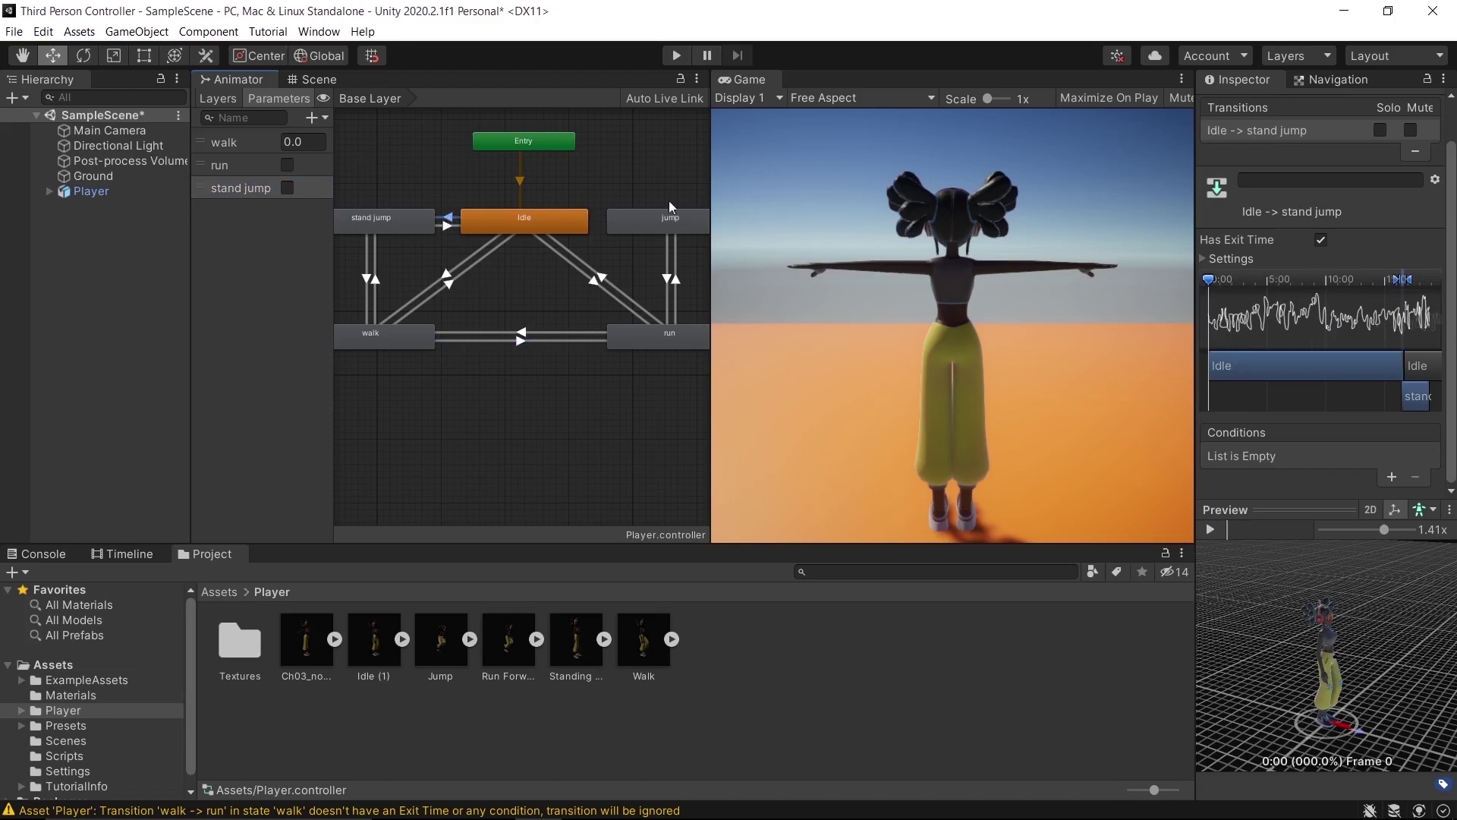
left_click(1321, 239)
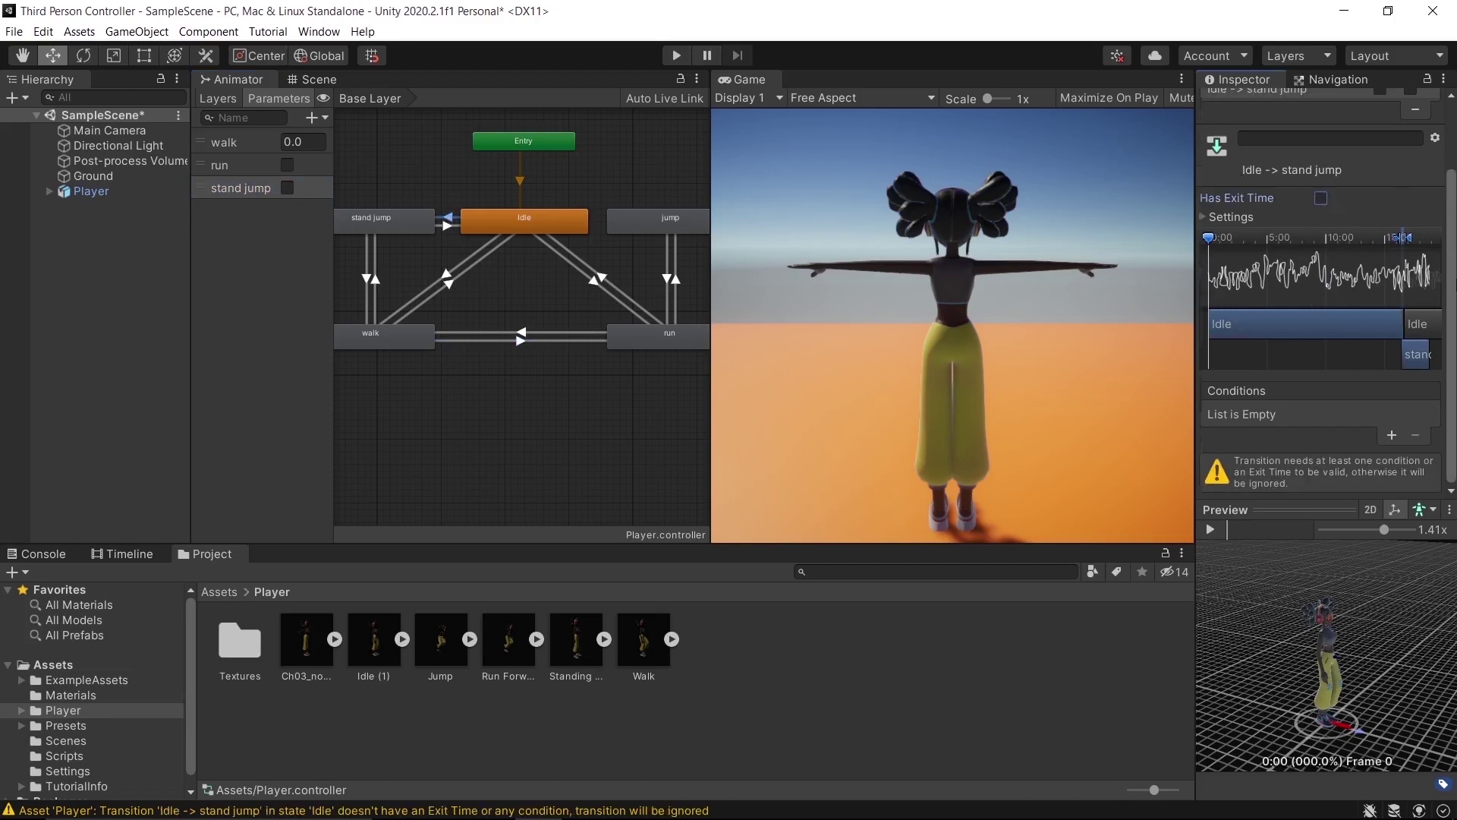
left_click(1392, 435)
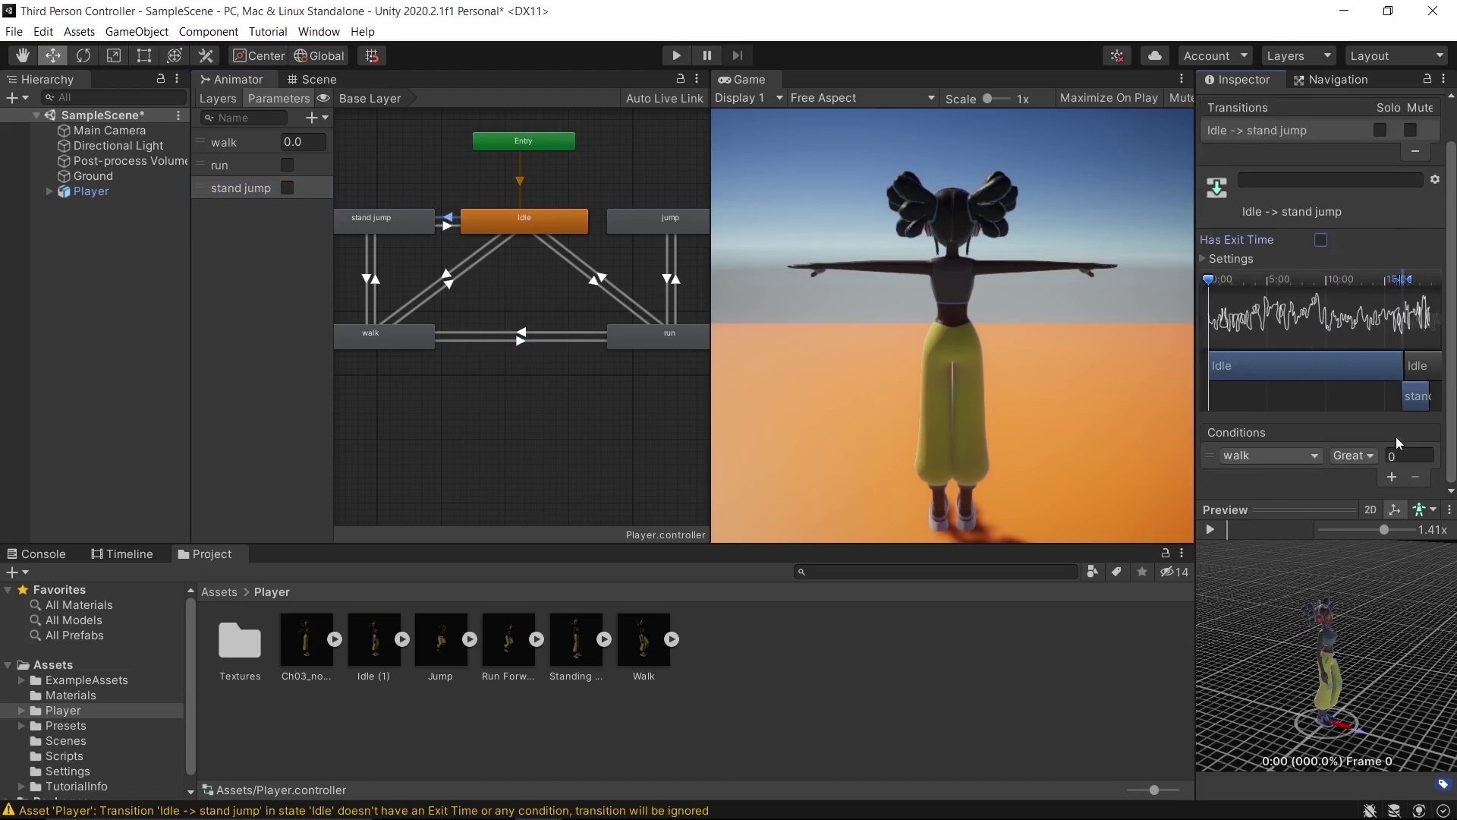
left_click(1314, 456)
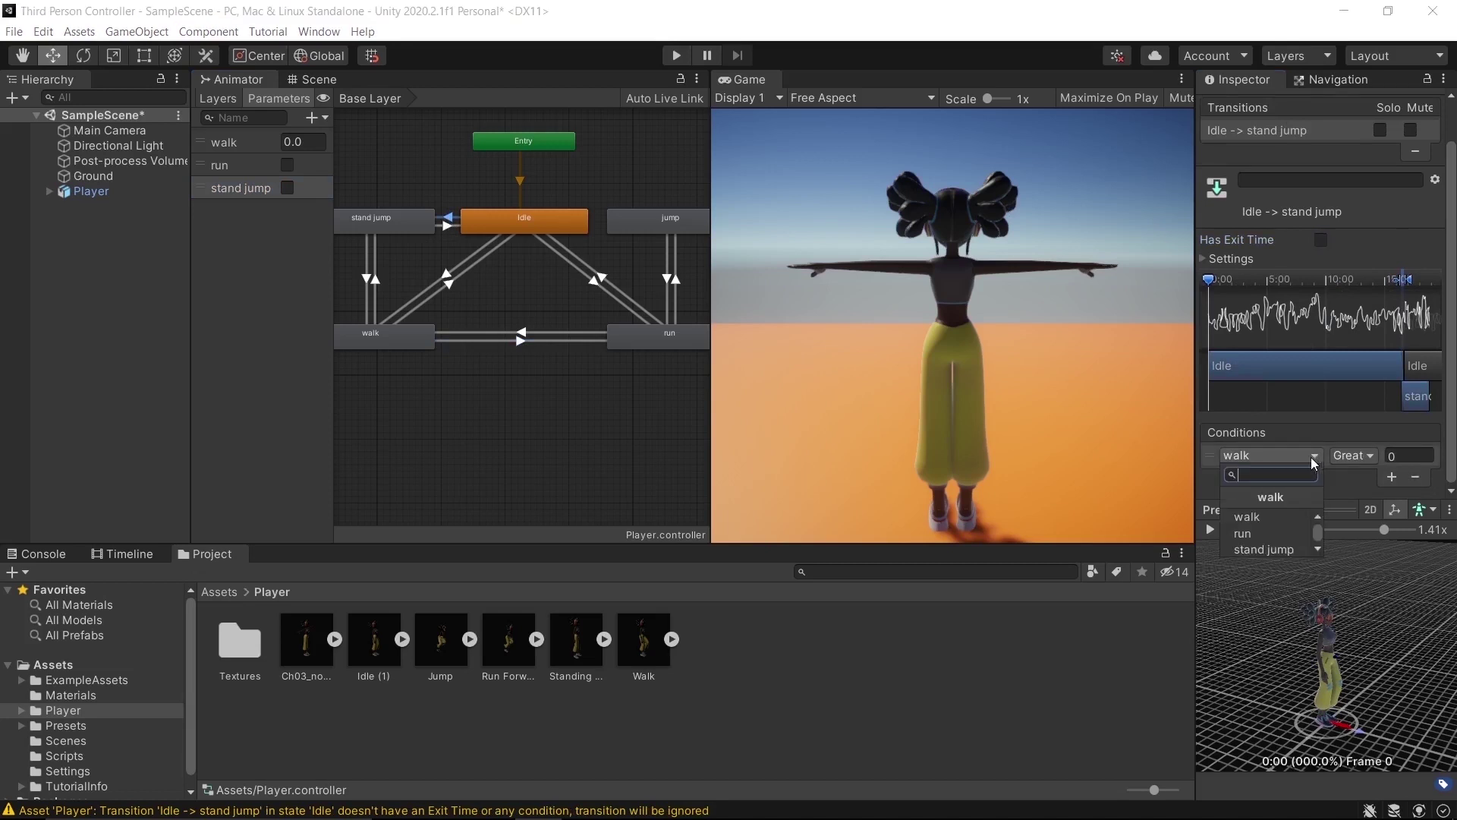
left_click(1265, 549)
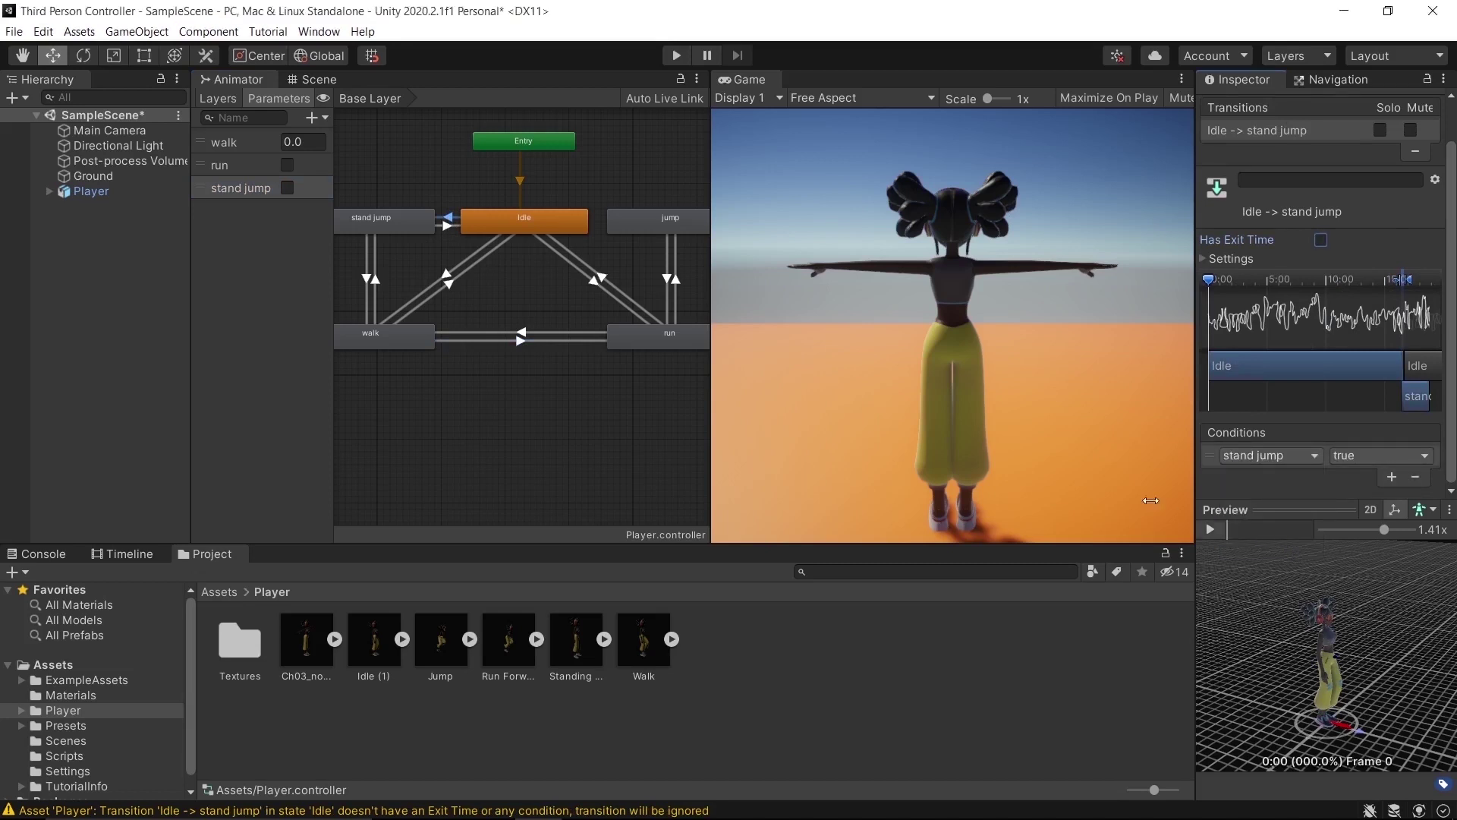
Make walk→stand jump require stand jump true, with Has Exit Time off.
left_click(376, 282)
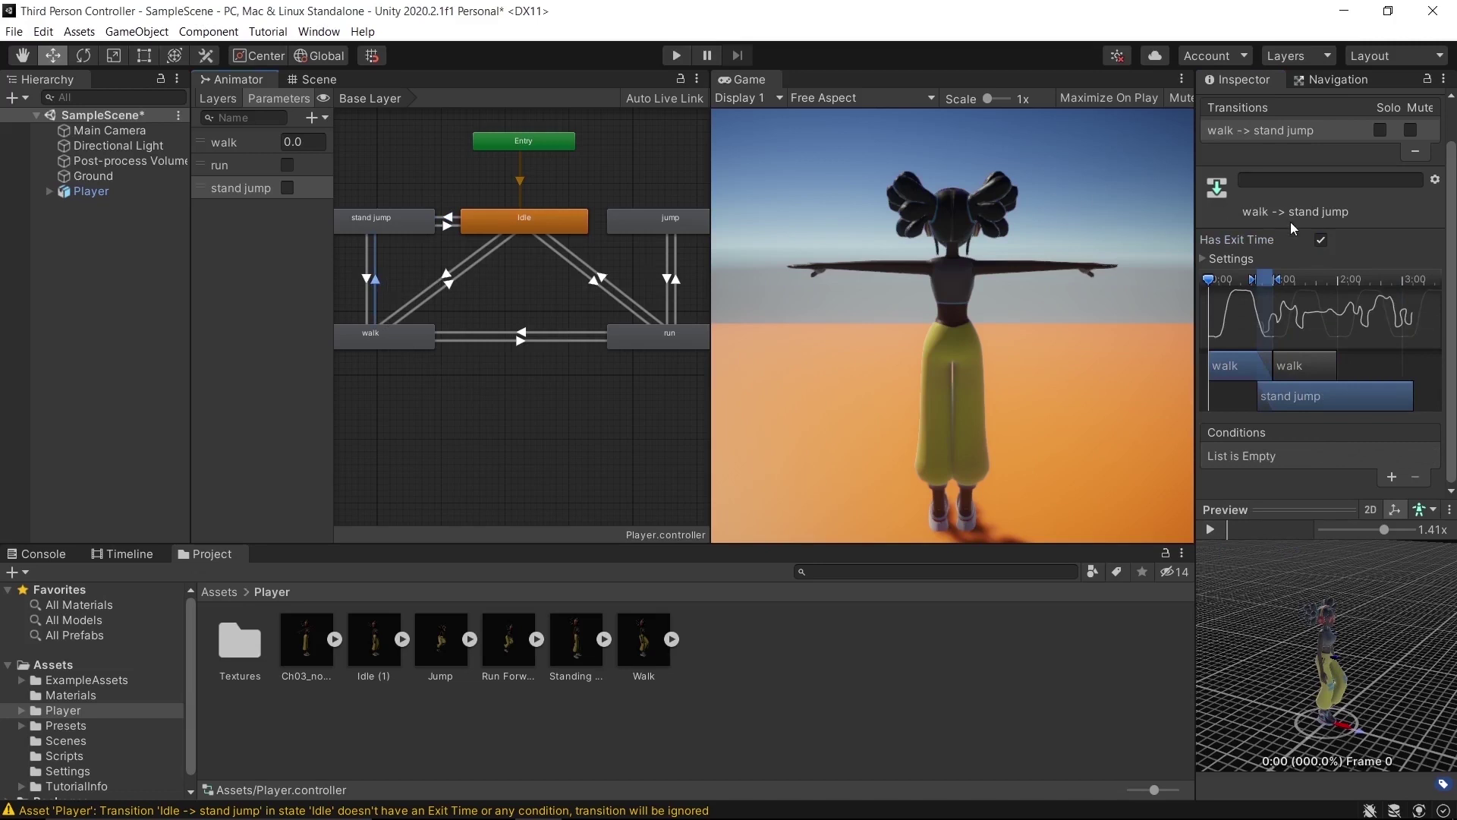
left_click(1321, 241)
scroll(1388, 425, "down", 3)
left_click(1393, 435)
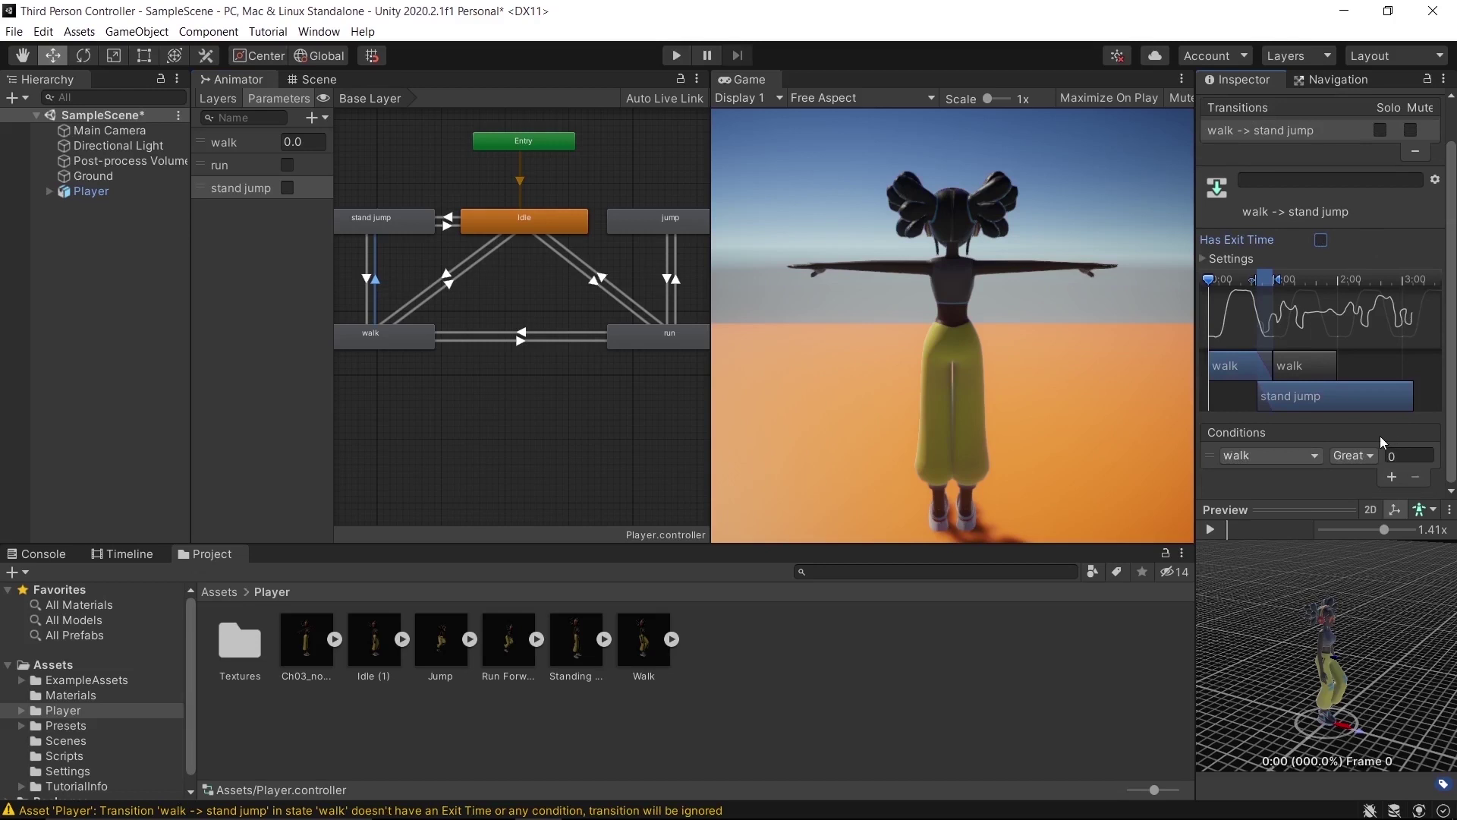
left_click(1314, 456)
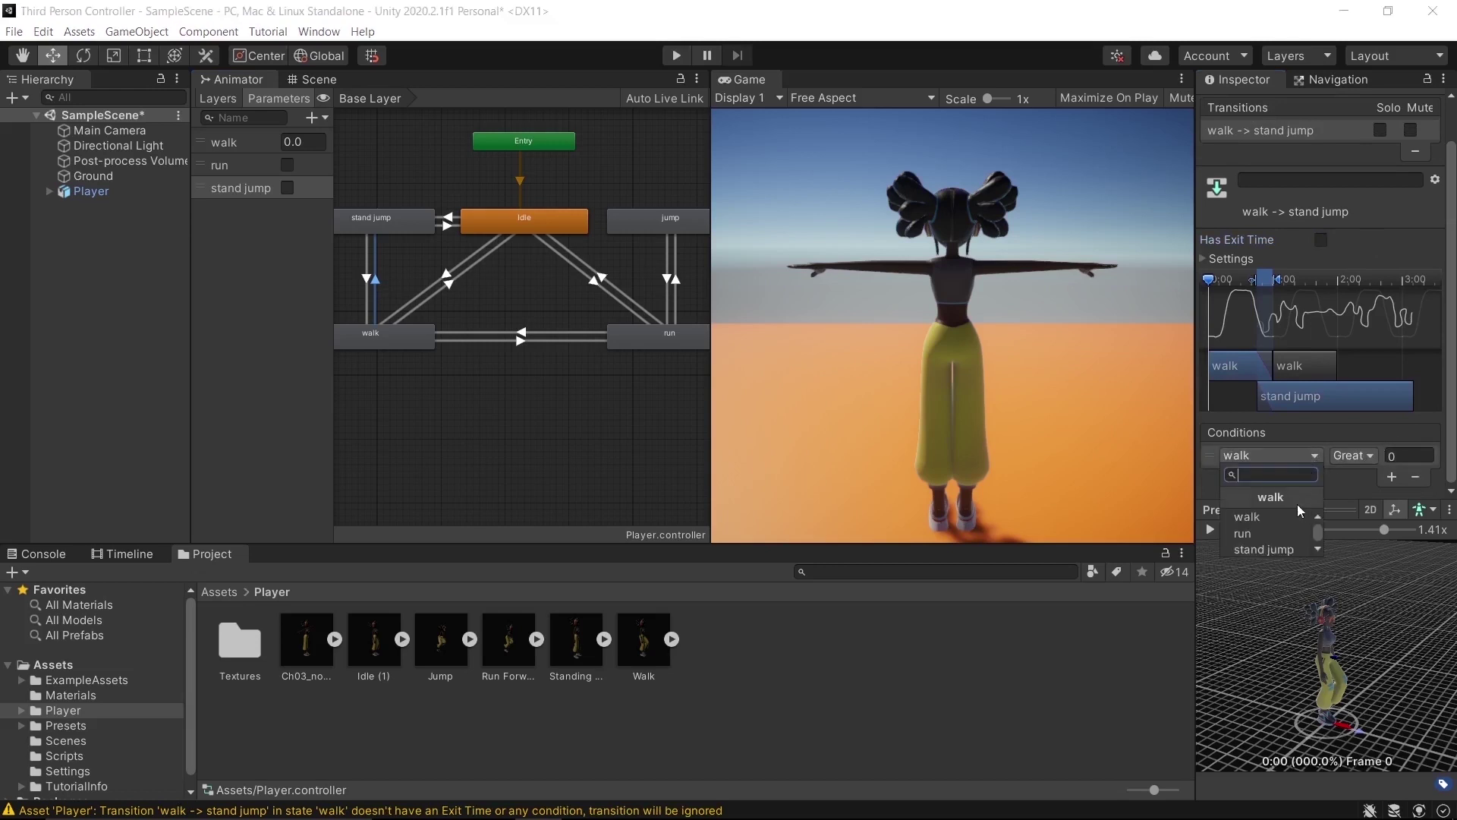
left_click(1281, 552)
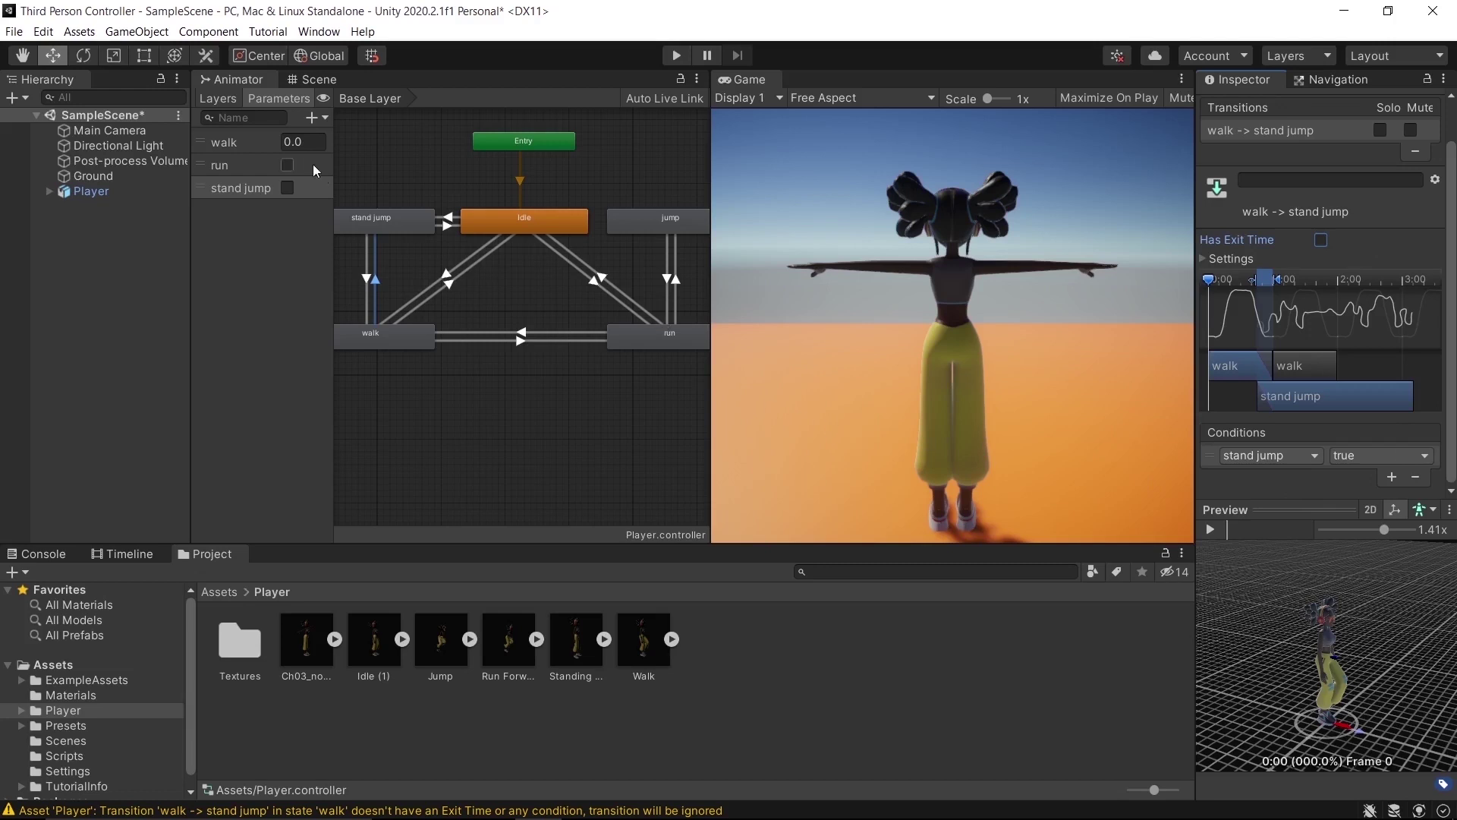
Add a Bool parameter named 'jump'.
left_click(310, 118)
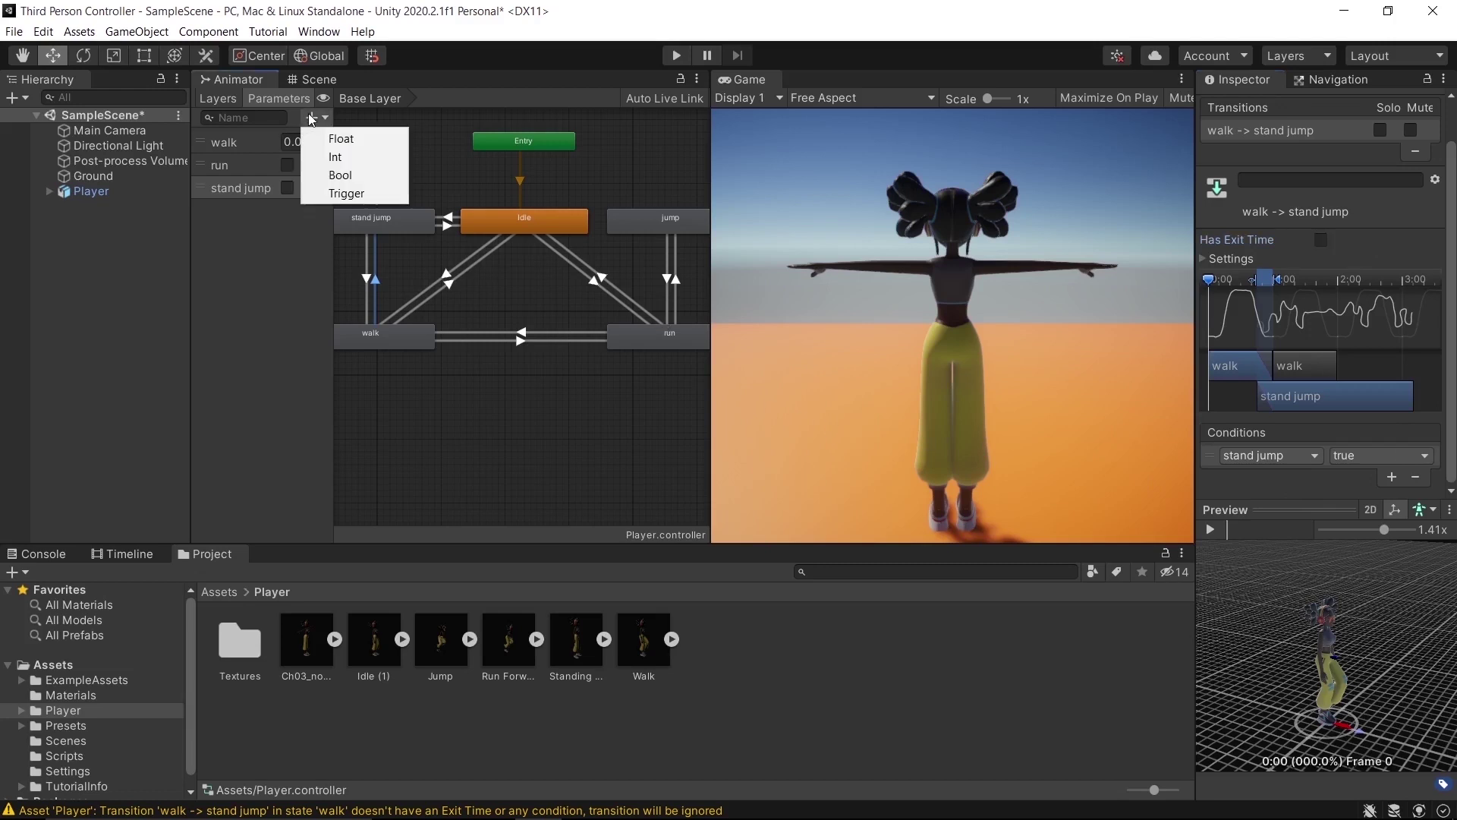
left_click(335, 175)
type("jump")
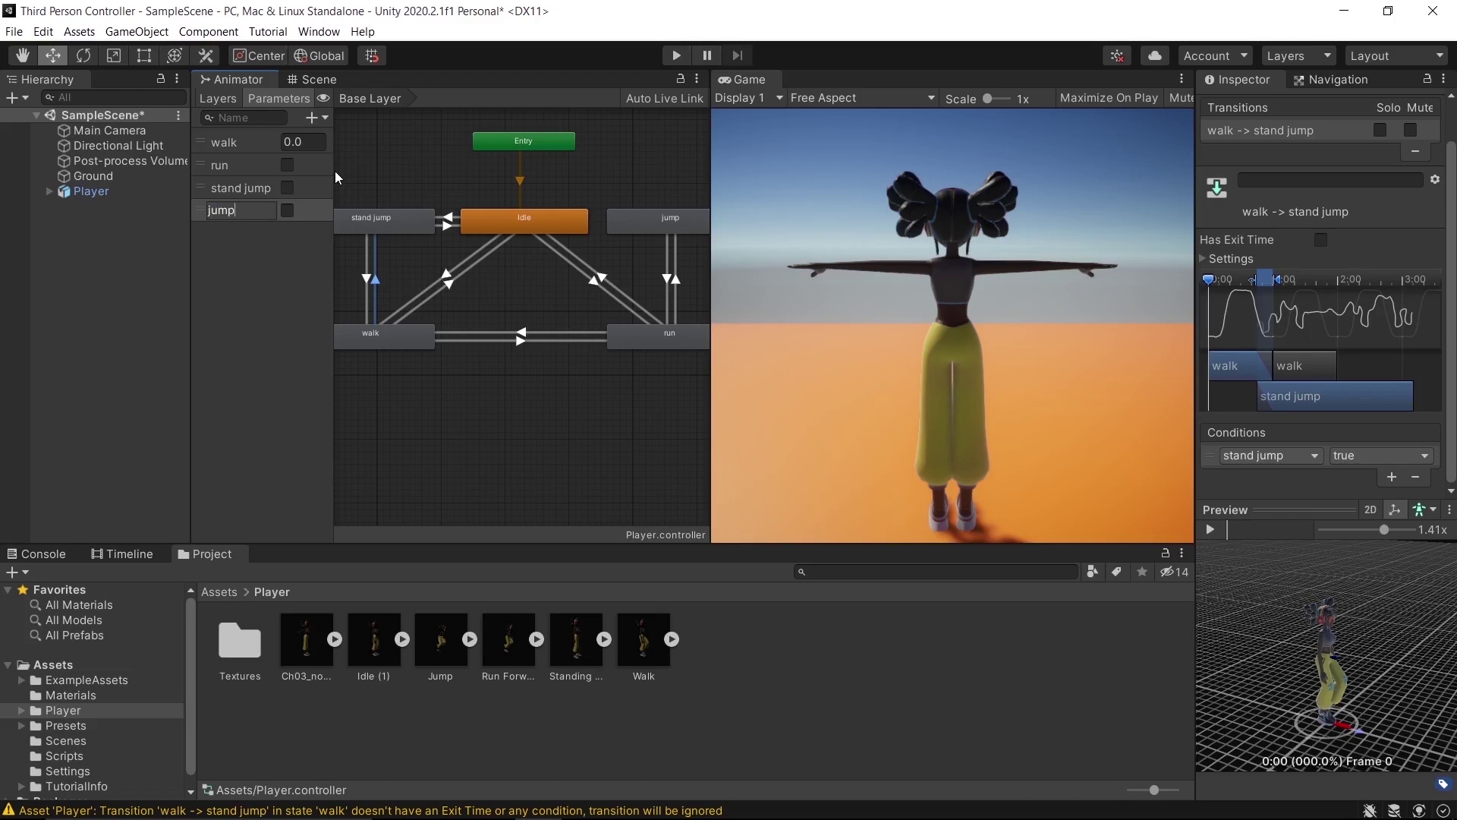
key("Return")
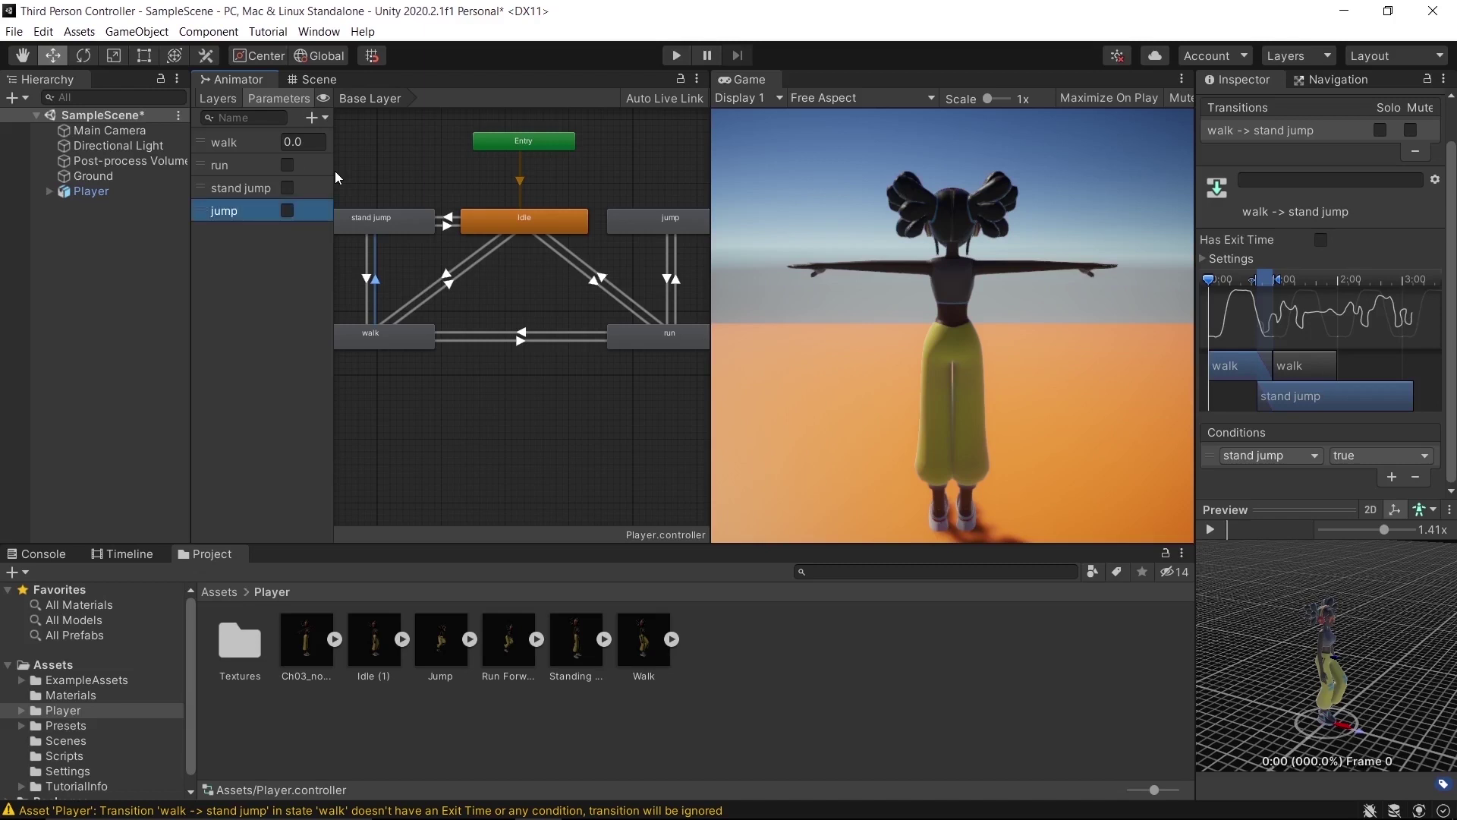
Make the run→jump transition require jump true, with Has Exit Time off.
left_click(673, 283)
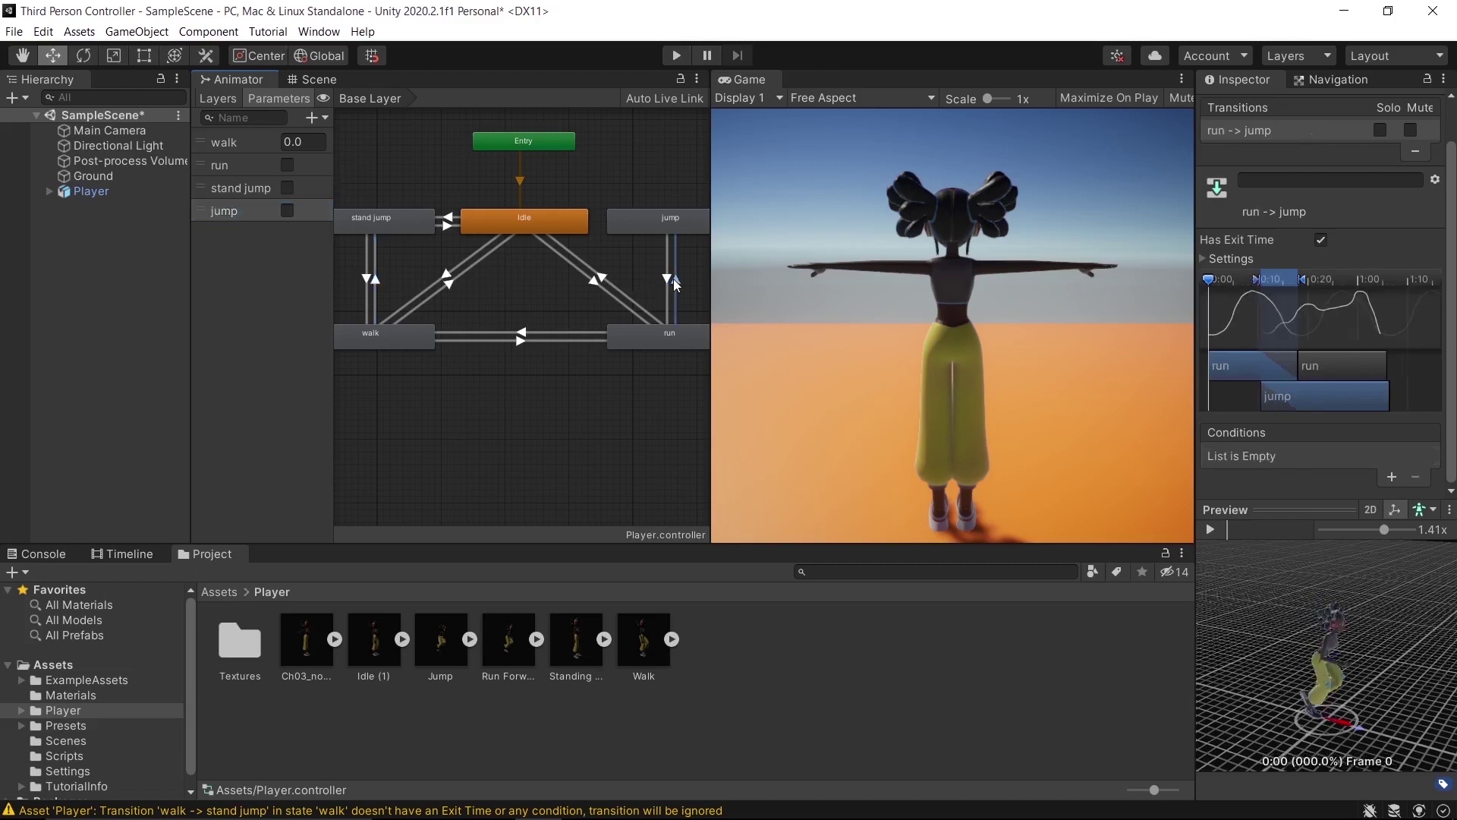
left_click(1320, 242)
scroll(1319, 304, "down", 1)
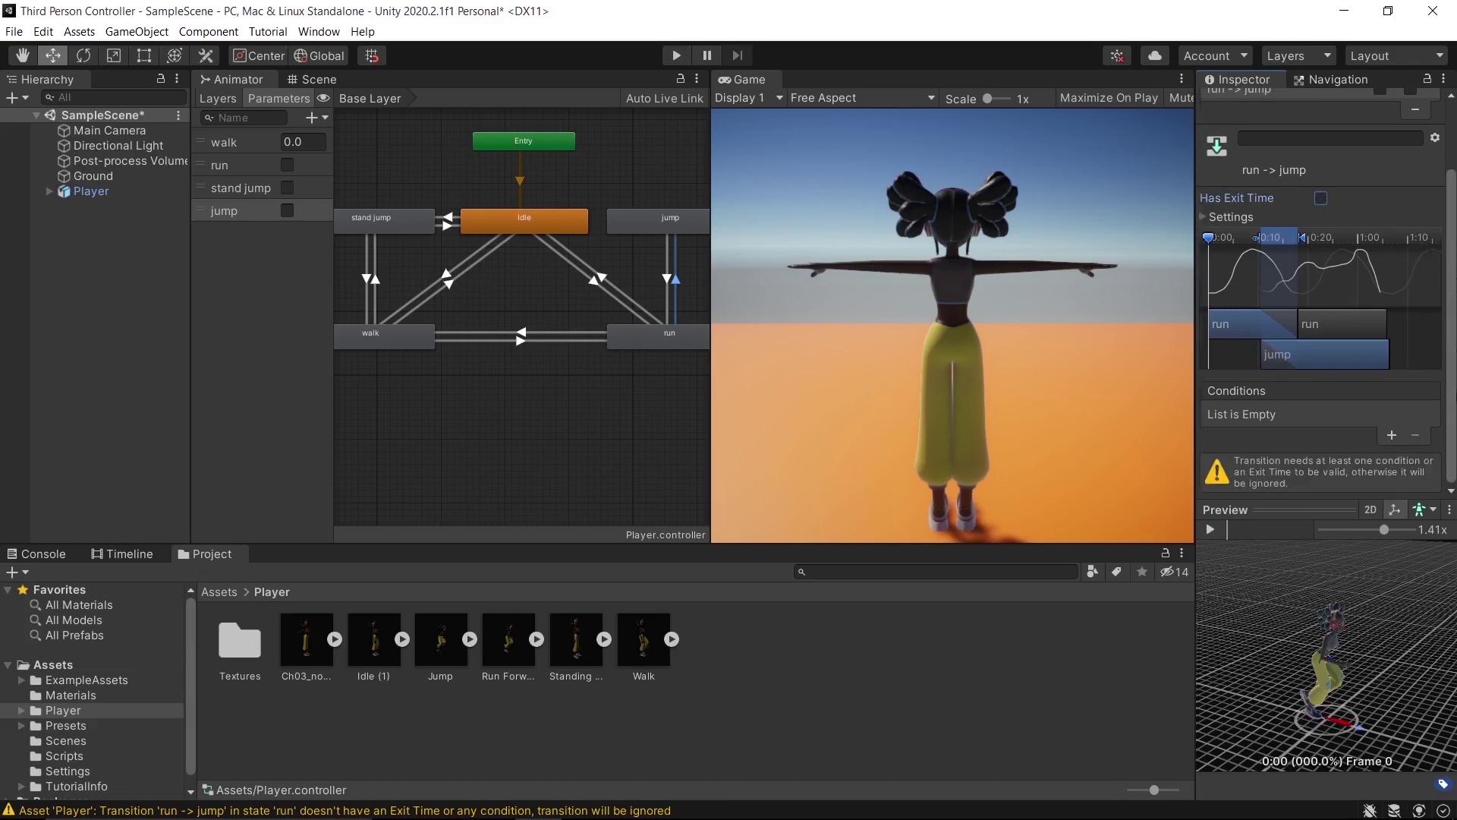
left_click(1392, 435)
left_click(1319, 454)
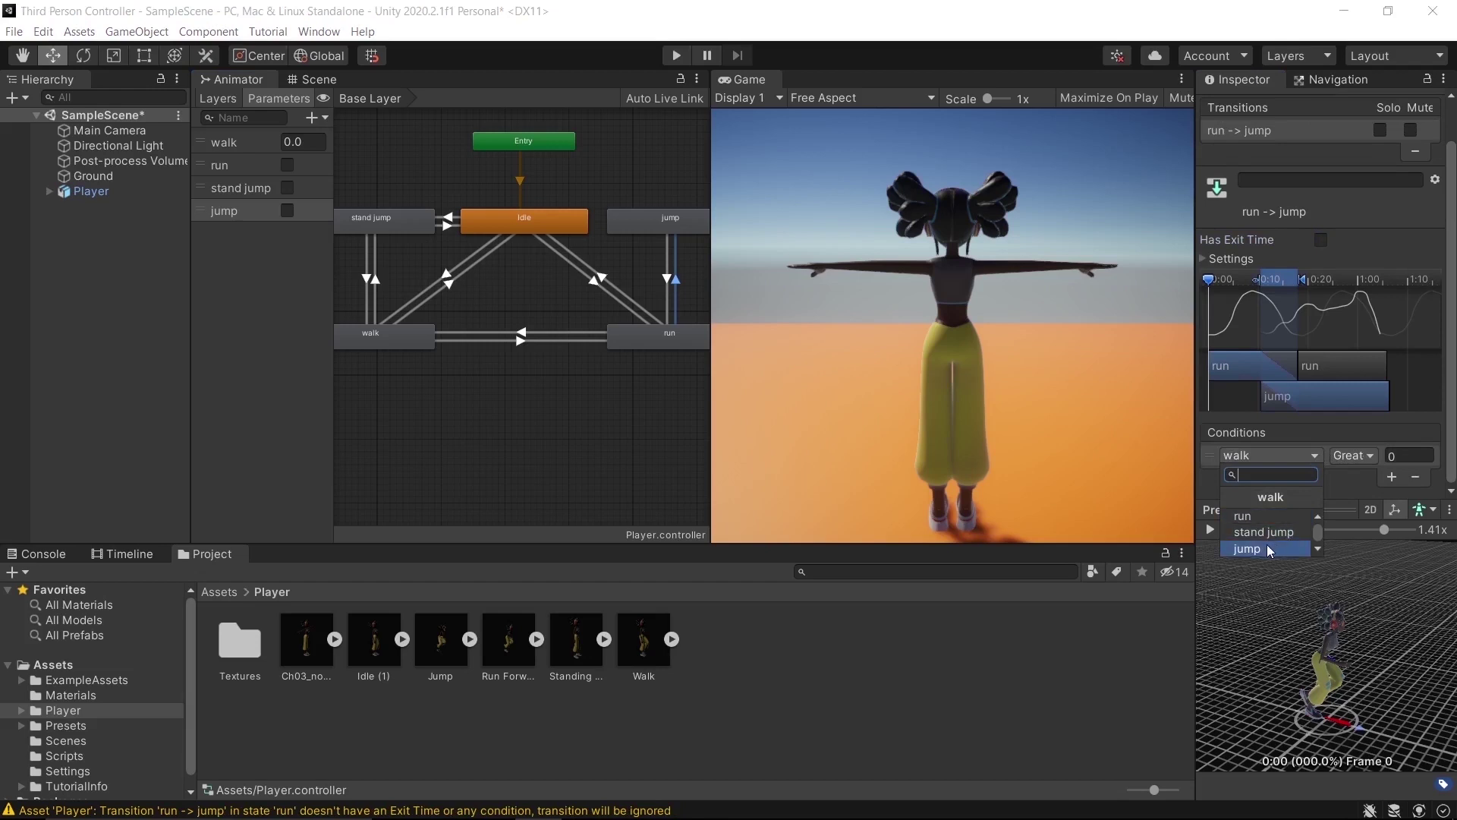
left_click(1267, 549)
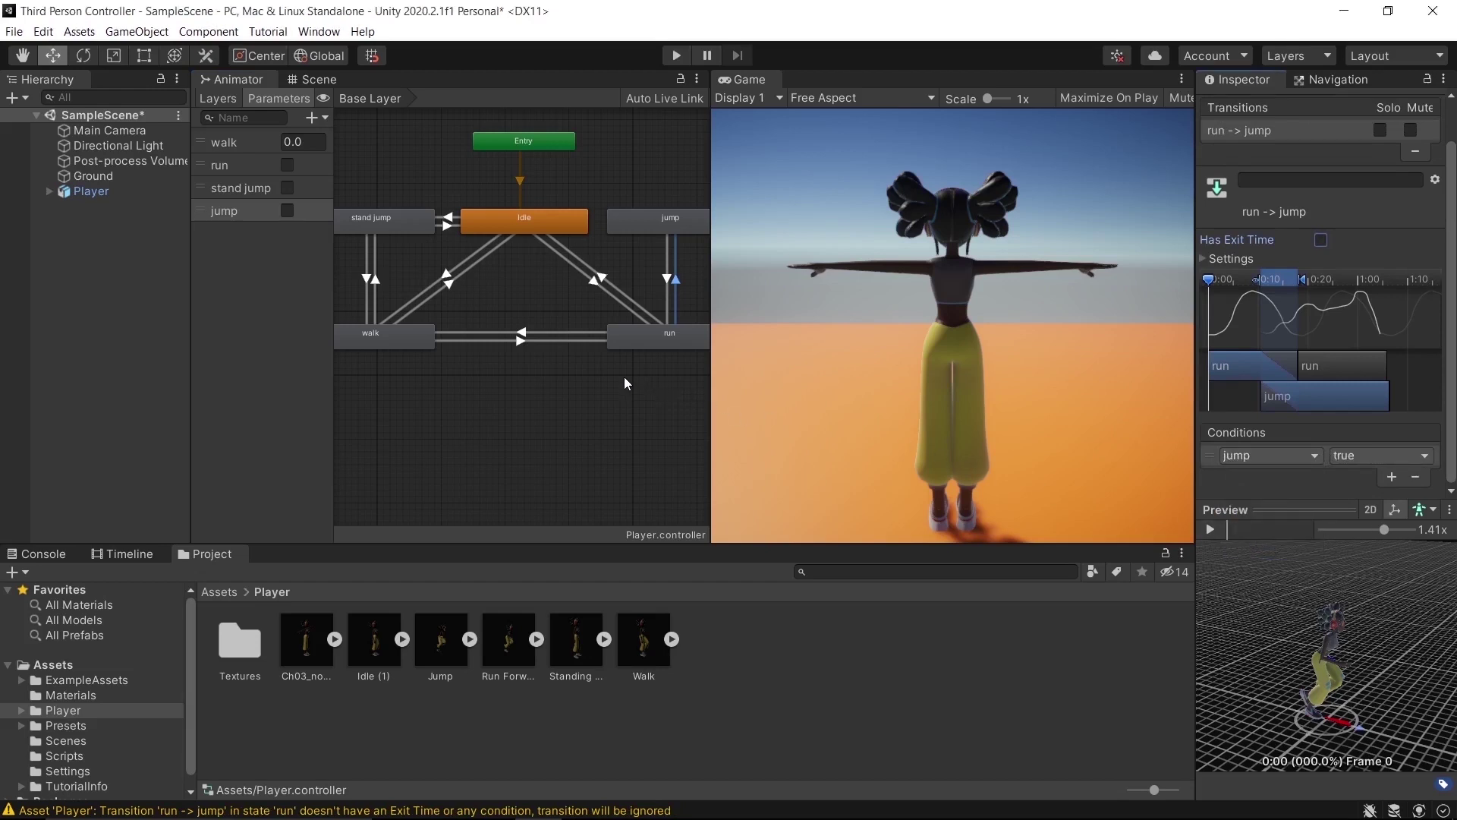
scroll(624, 377, "down", 3)
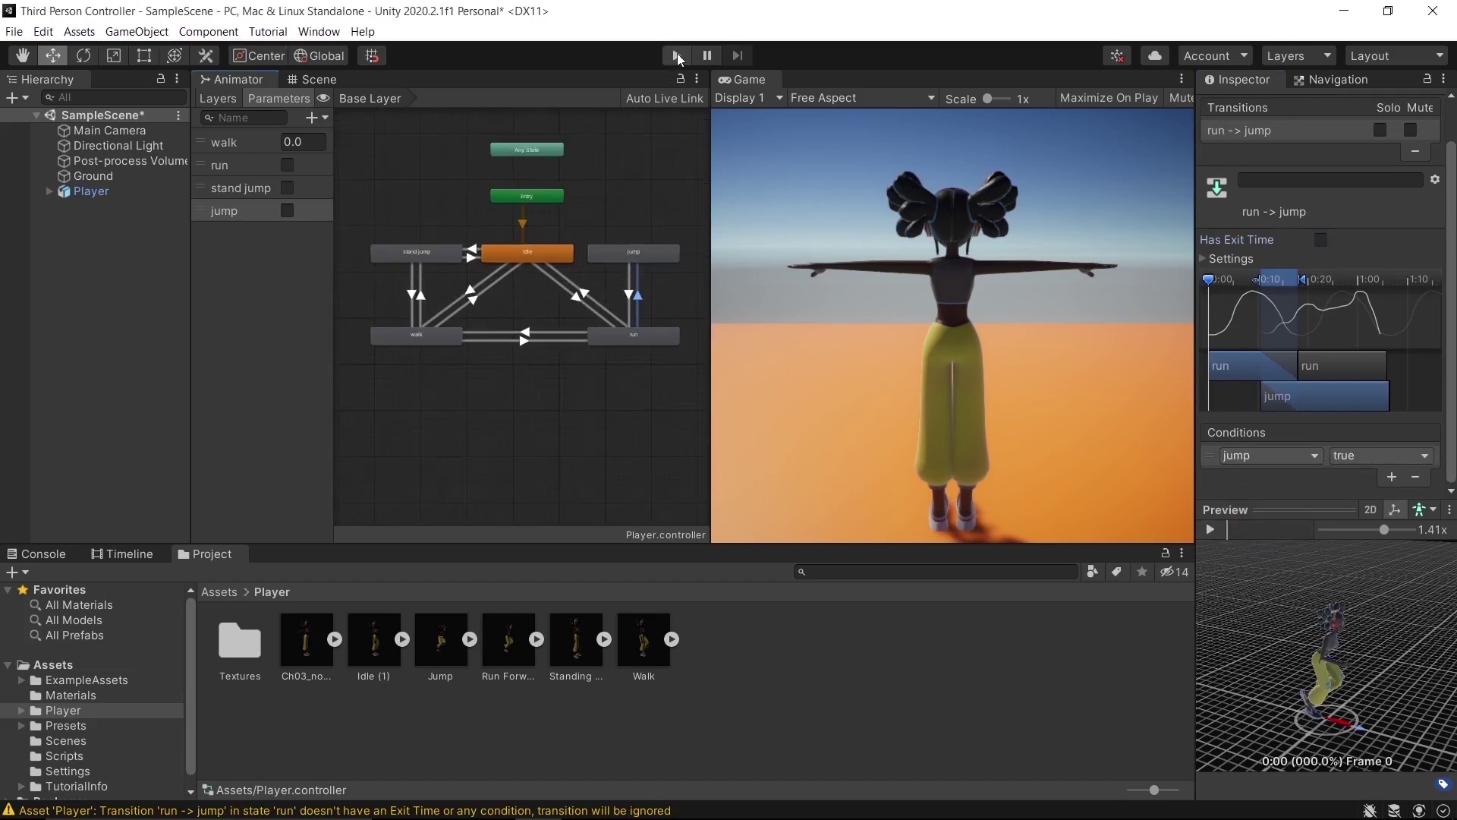
Enter Play mode, select Player, and set walk to 1, then clear it.
left_click(676, 54)
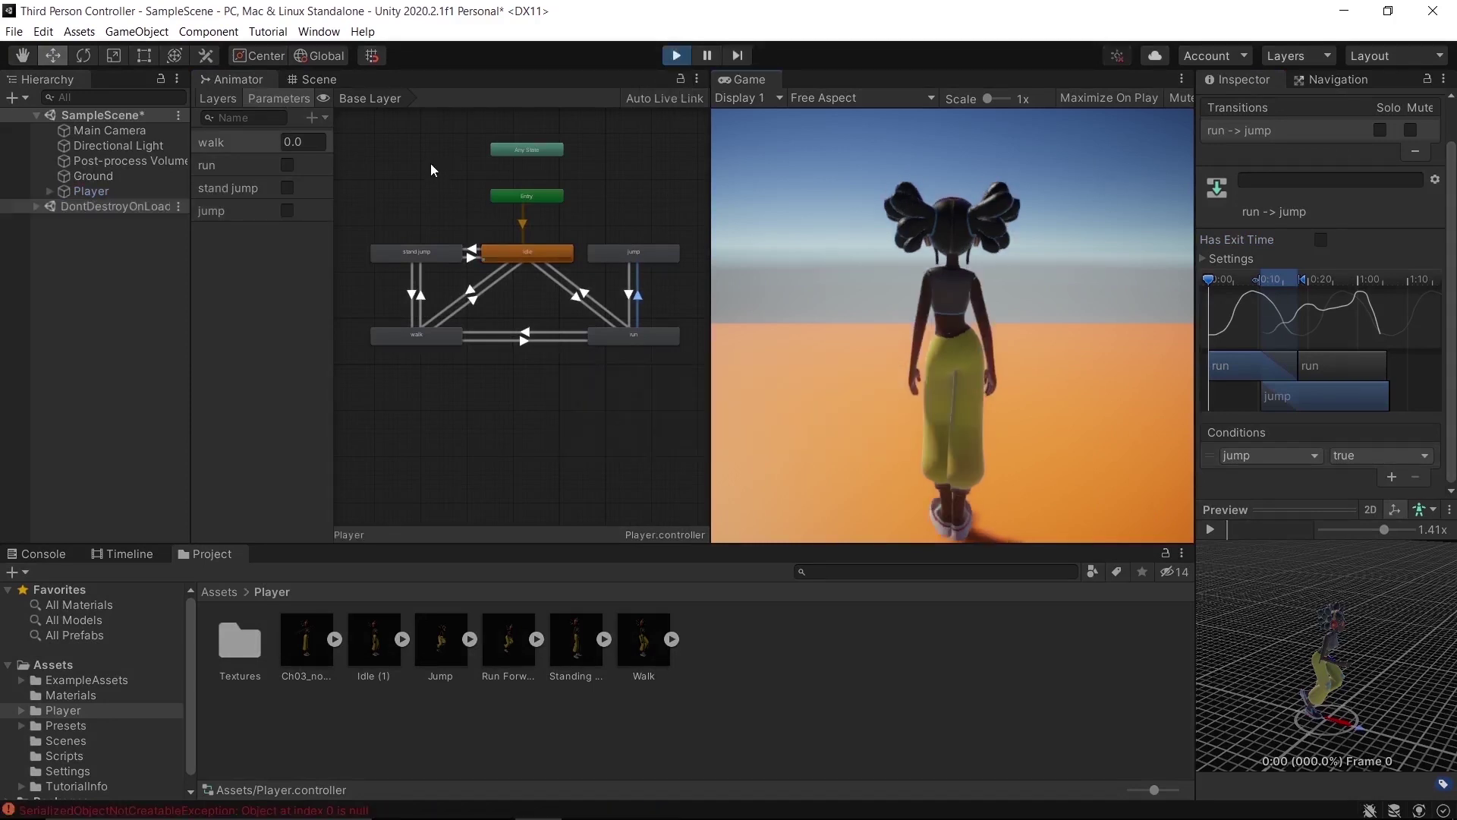
left_click(115, 194)
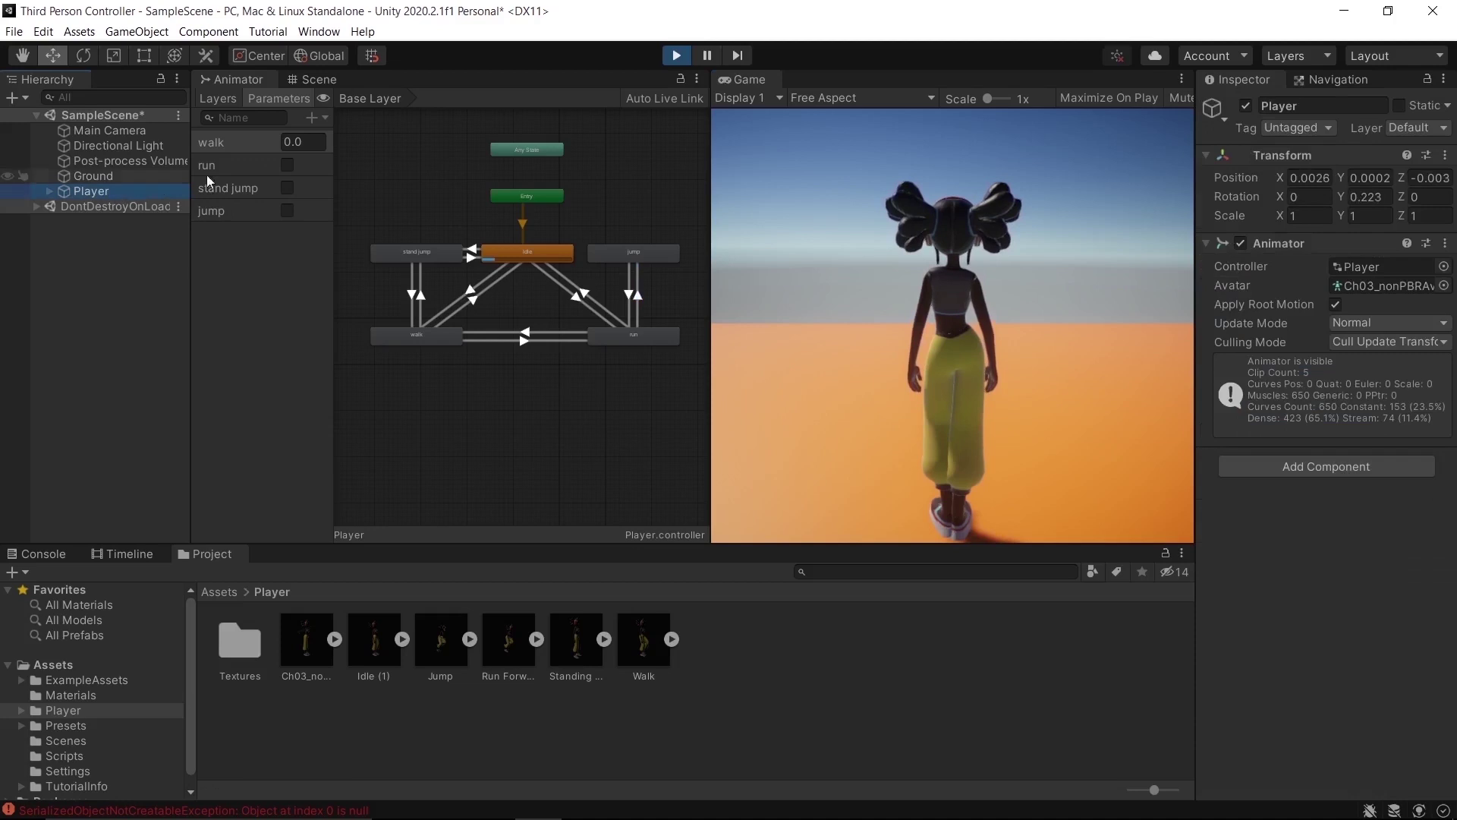
left_click(303, 143)
type("1")
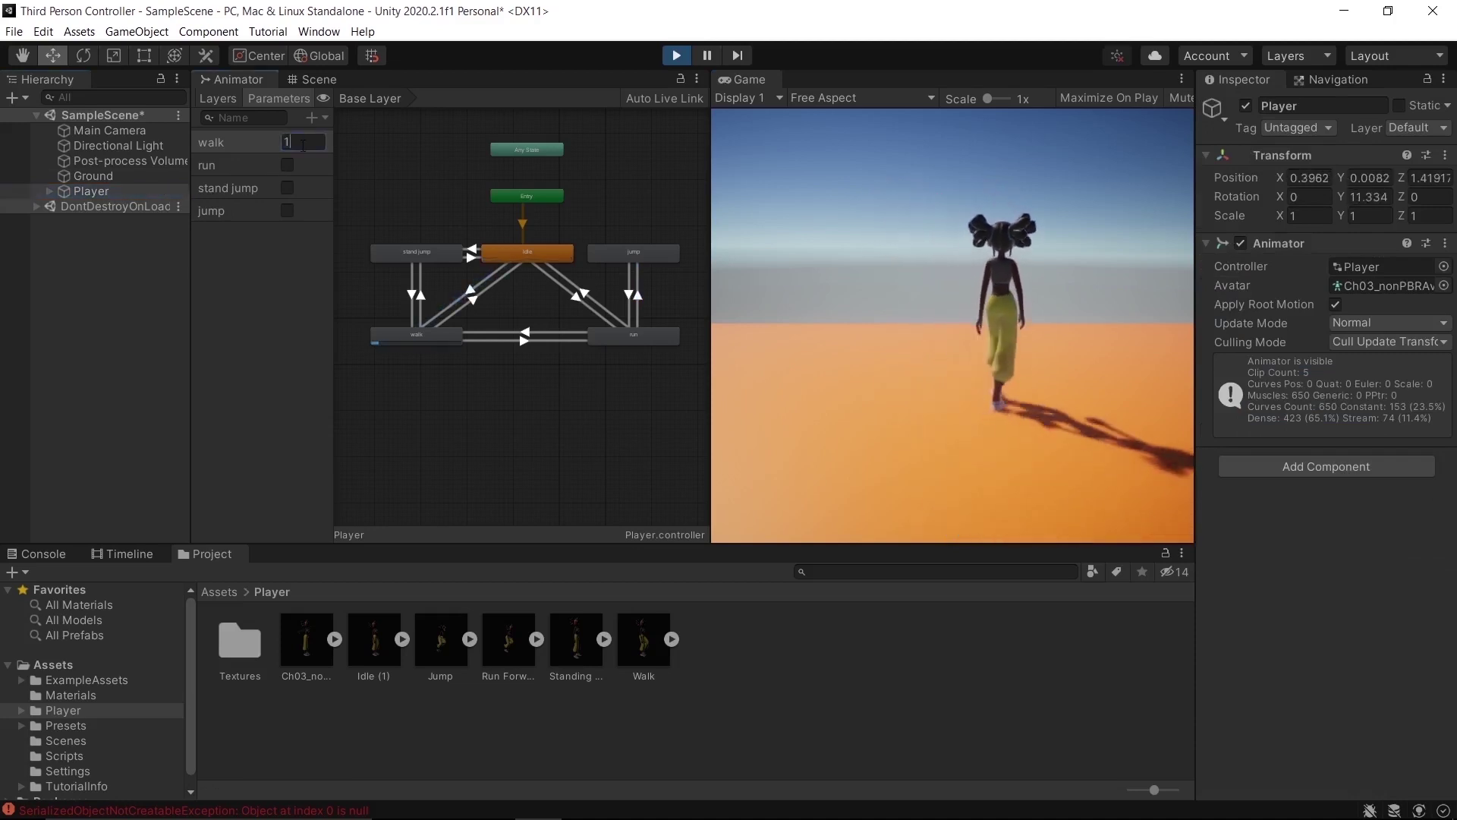
key("BackSpace")
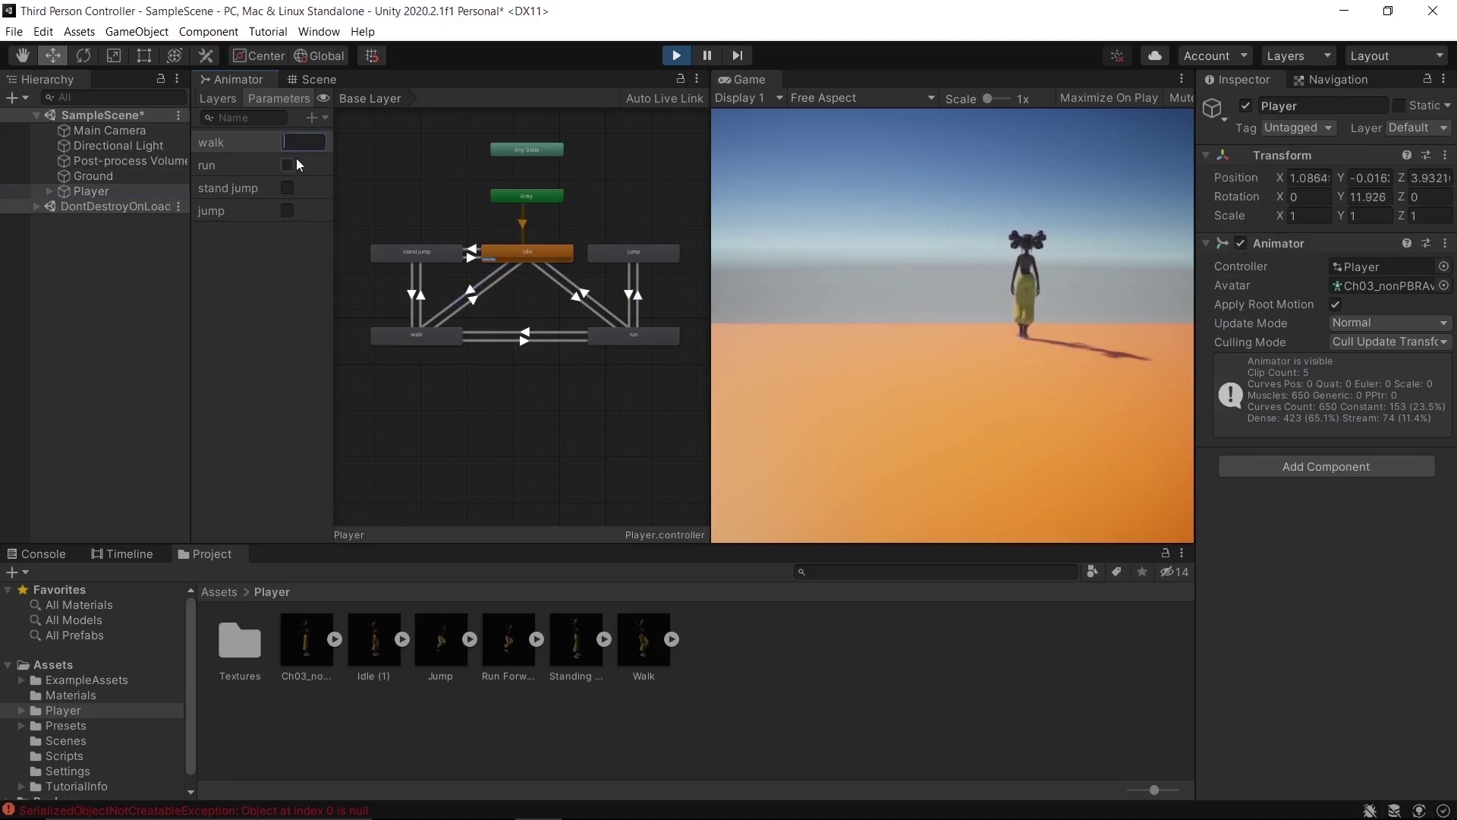
Toggle run and then stand jump on and off, then exit Play mode.
left_click(292, 163)
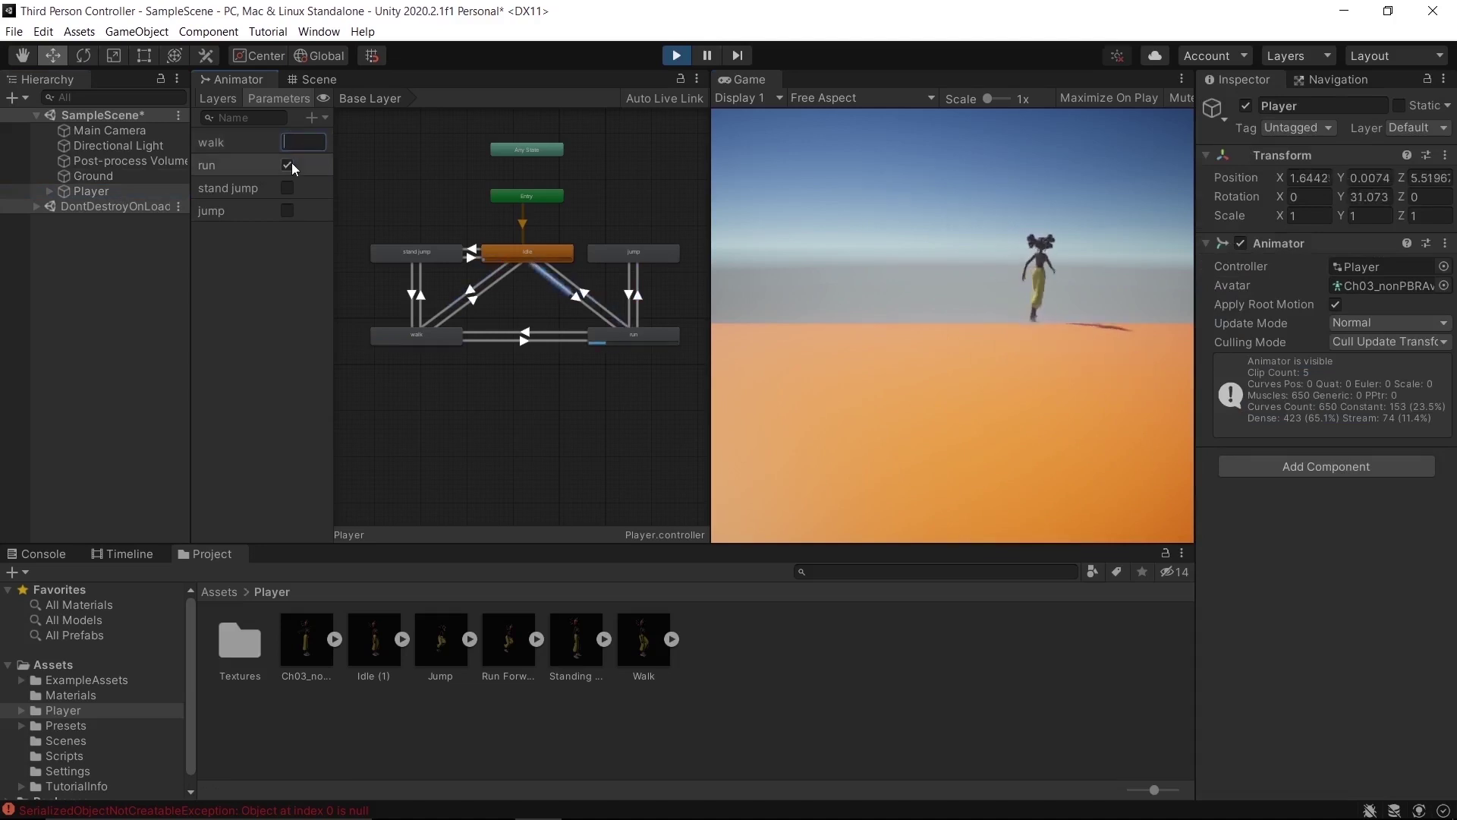
left_click(286, 165)
left_click(288, 187)
left_click(288, 183)
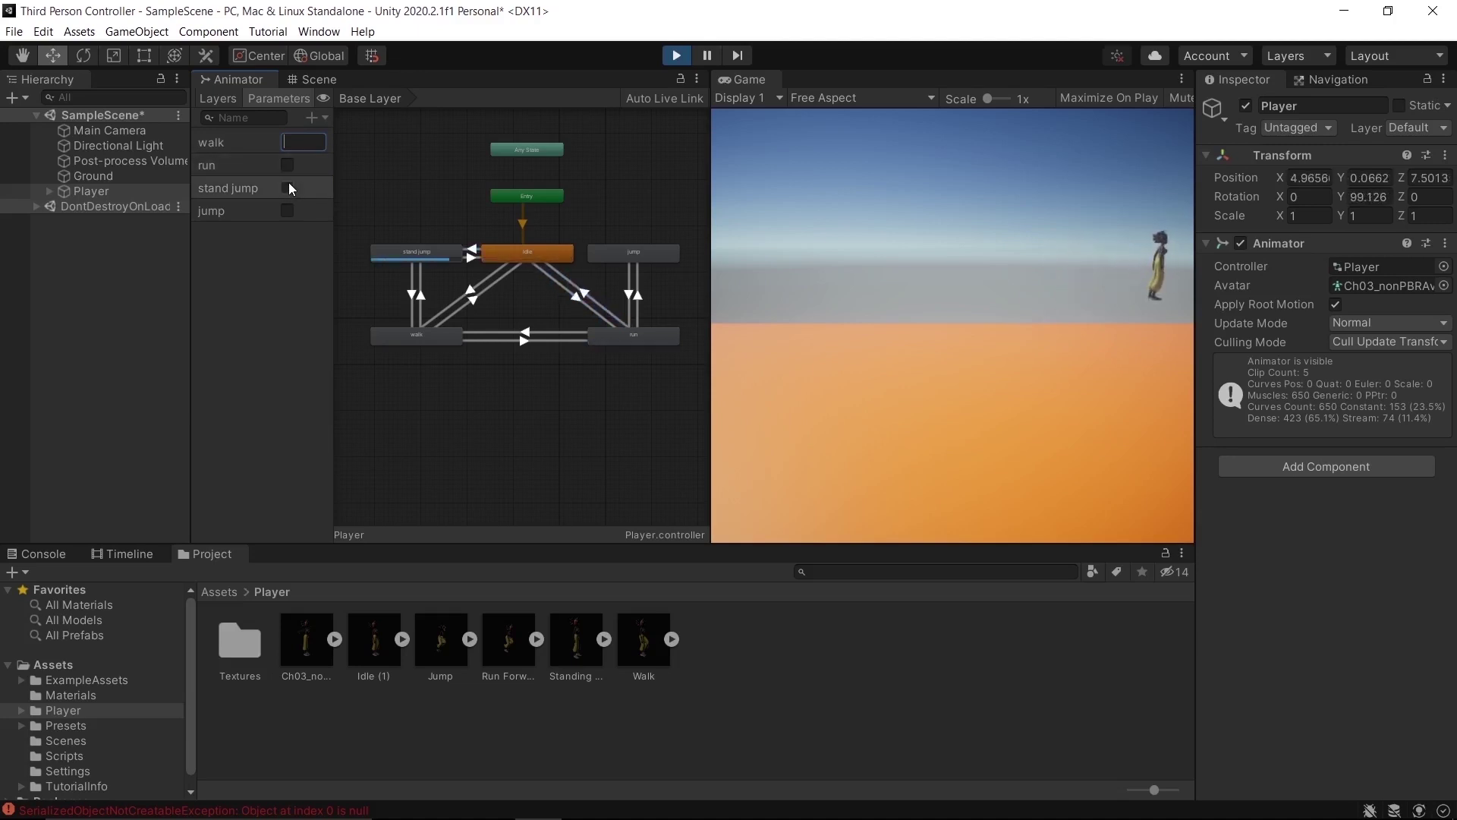
left_click(677, 57)
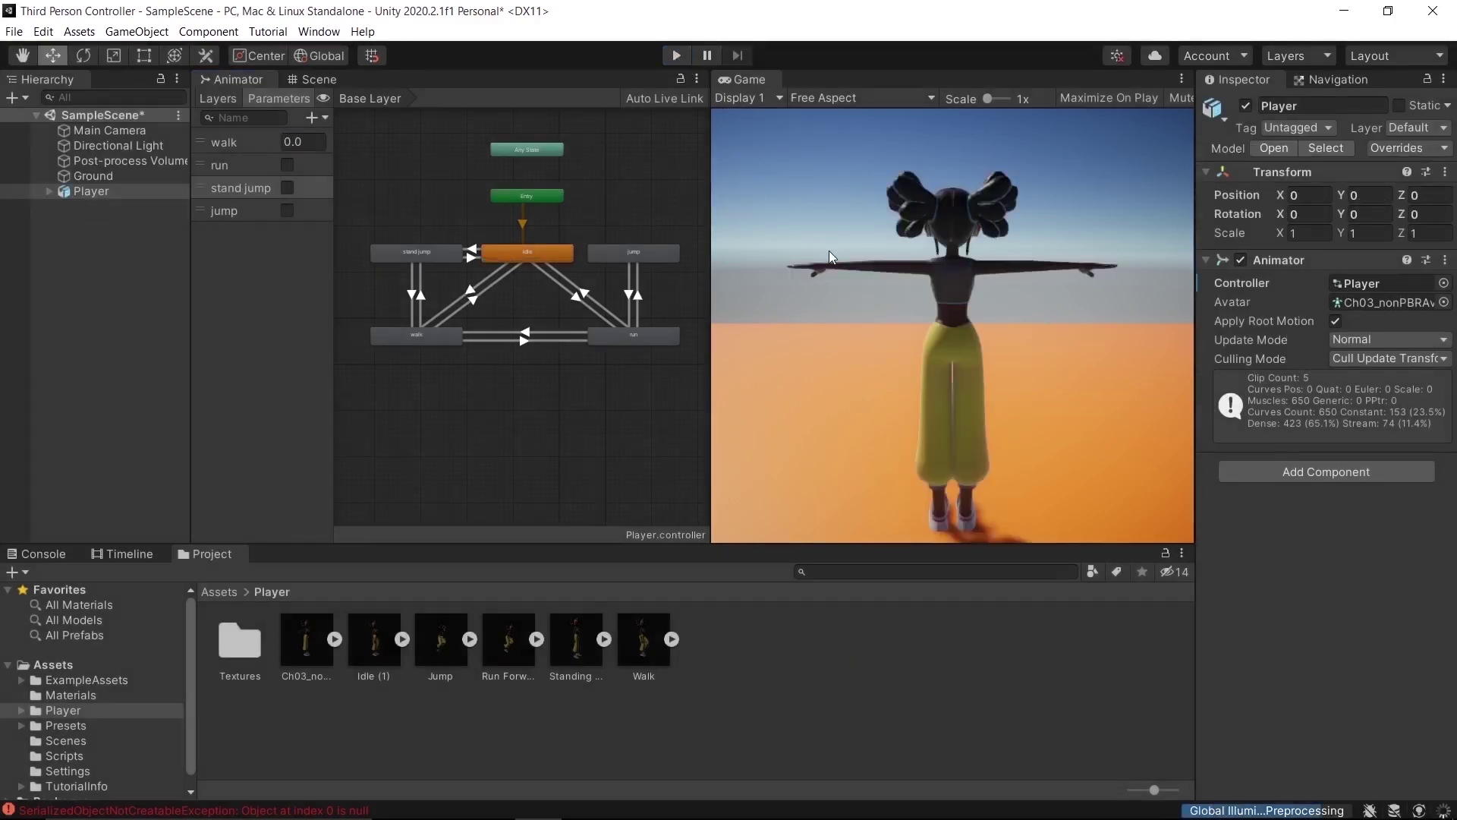